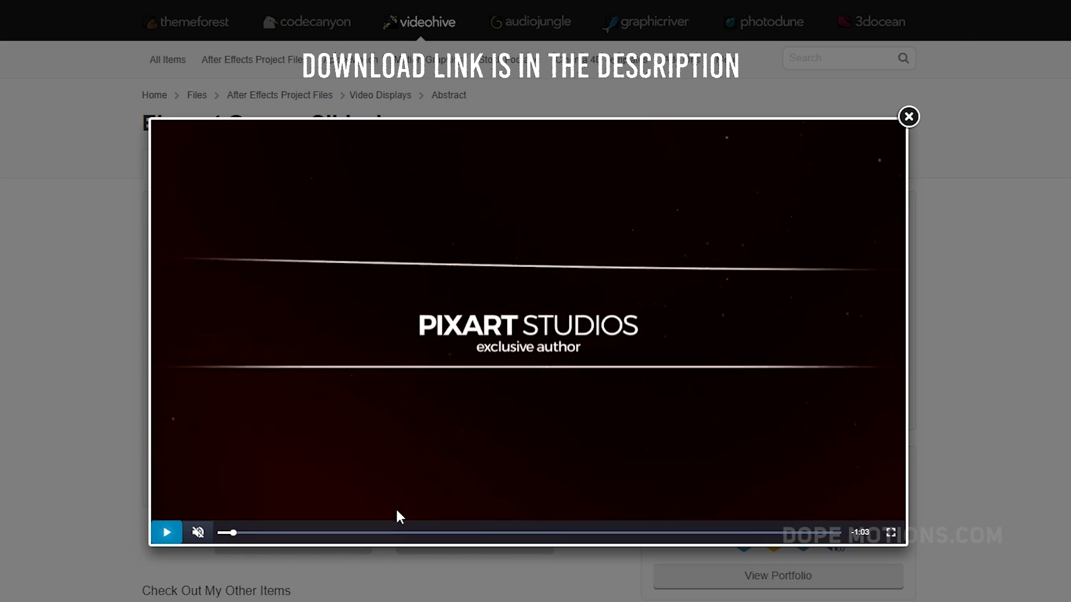
# Step: Skim the slideshow template's preview video and examine the curved transitions between its photos
pyautogui.click(370, 533)
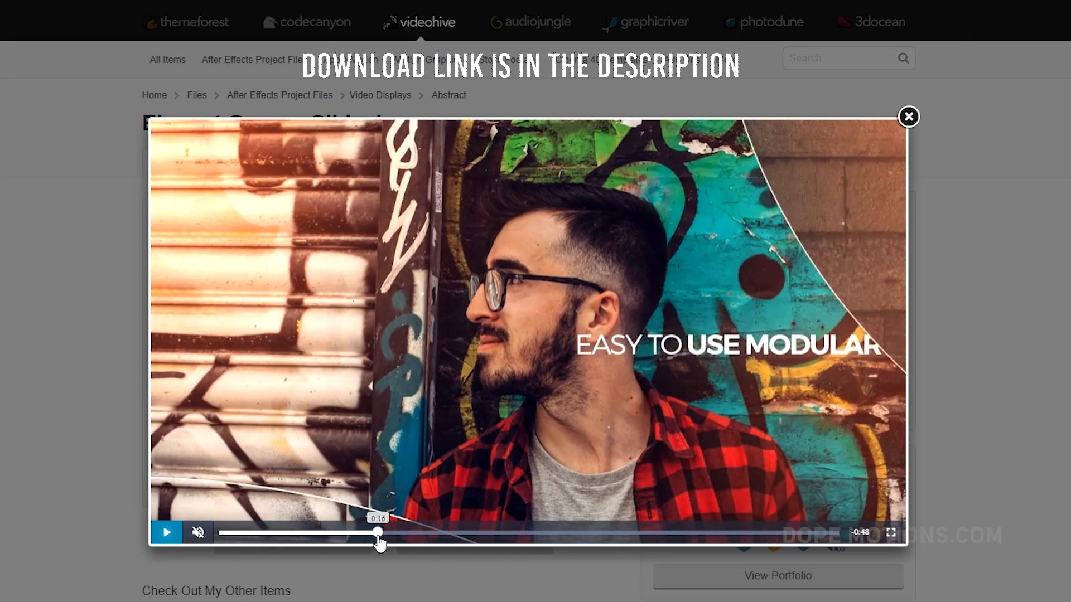
pyautogui.moveTo(379, 543); pyautogui.dragTo(396, 544)
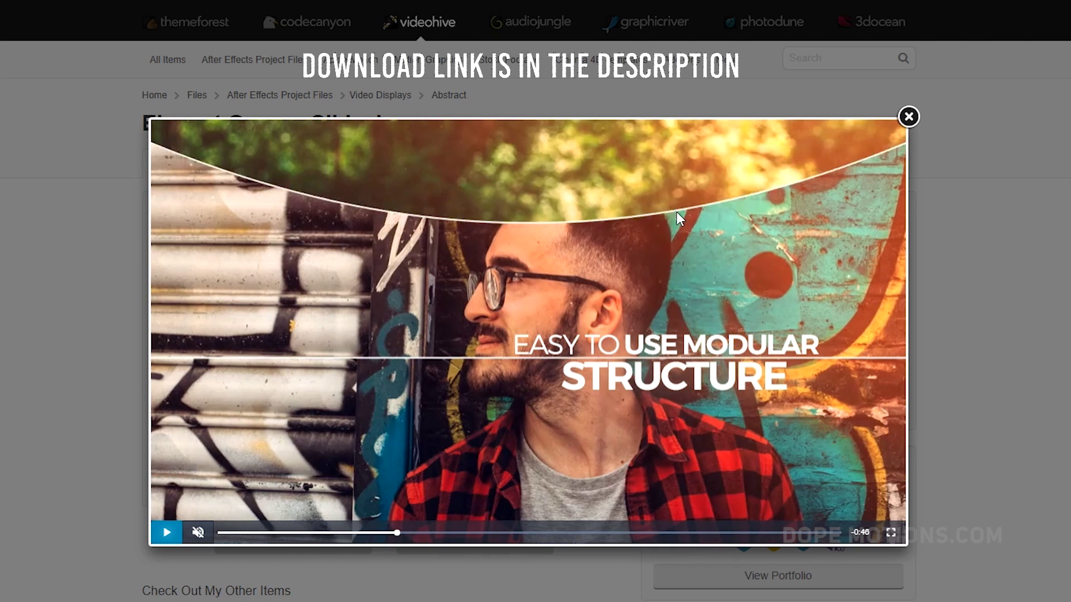
pyautogui.click(408, 534)
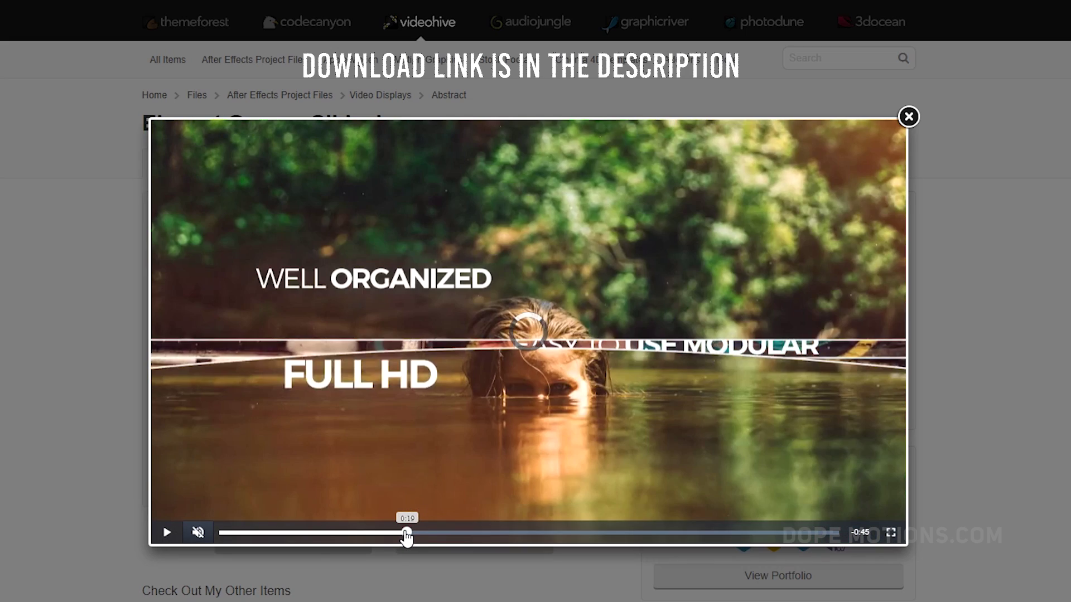
pyautogui.moveTo(407, 534); pyautogui.dragTo(393, 534)
pyautogui.click(162, 531)
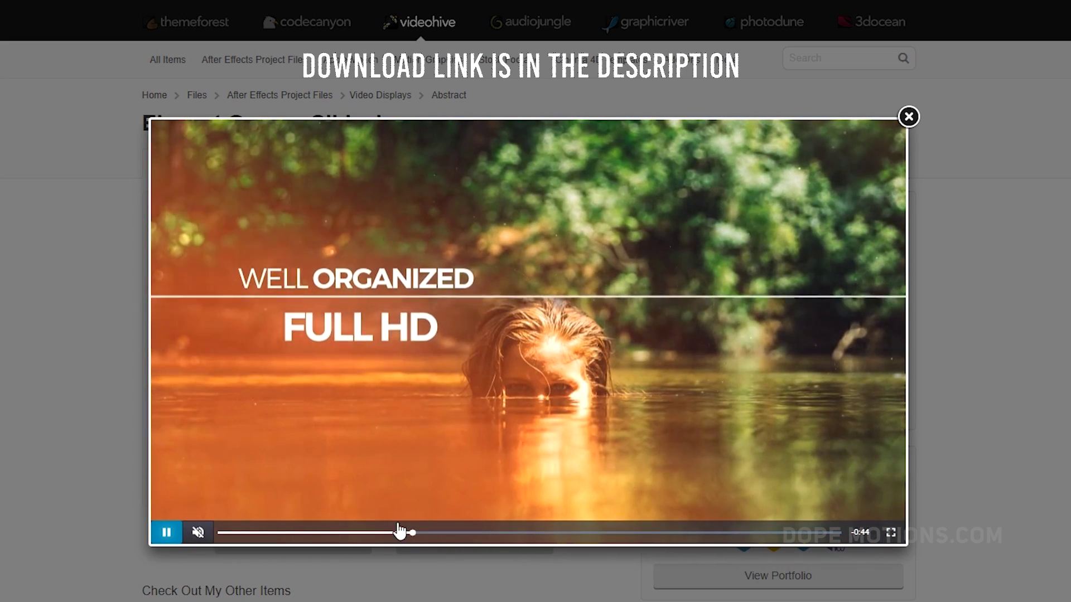
pyautogui.click(399, 534)
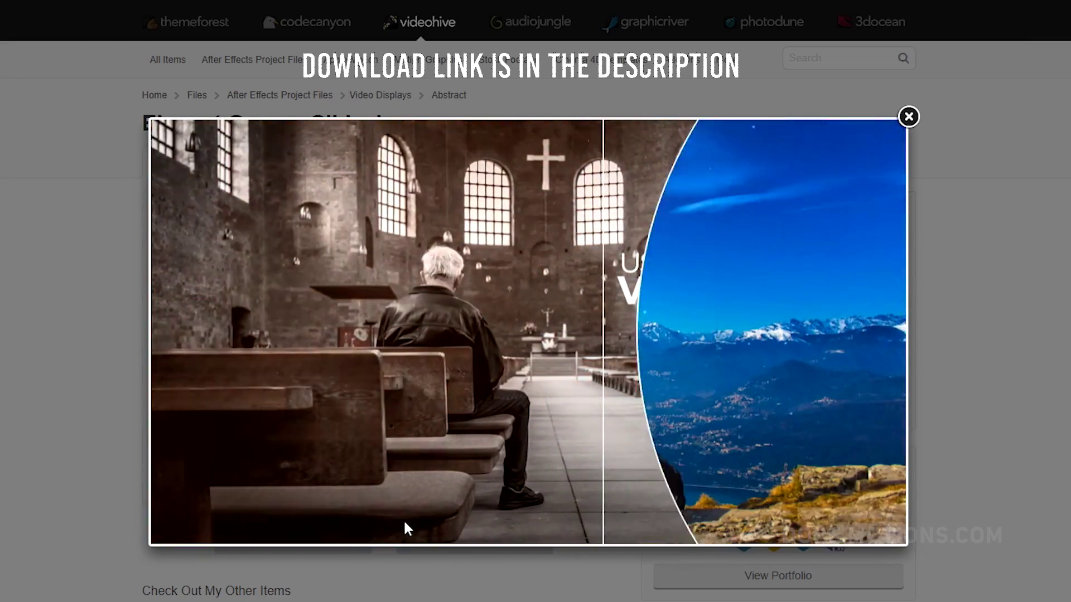
pyautogui.click(456, 534)
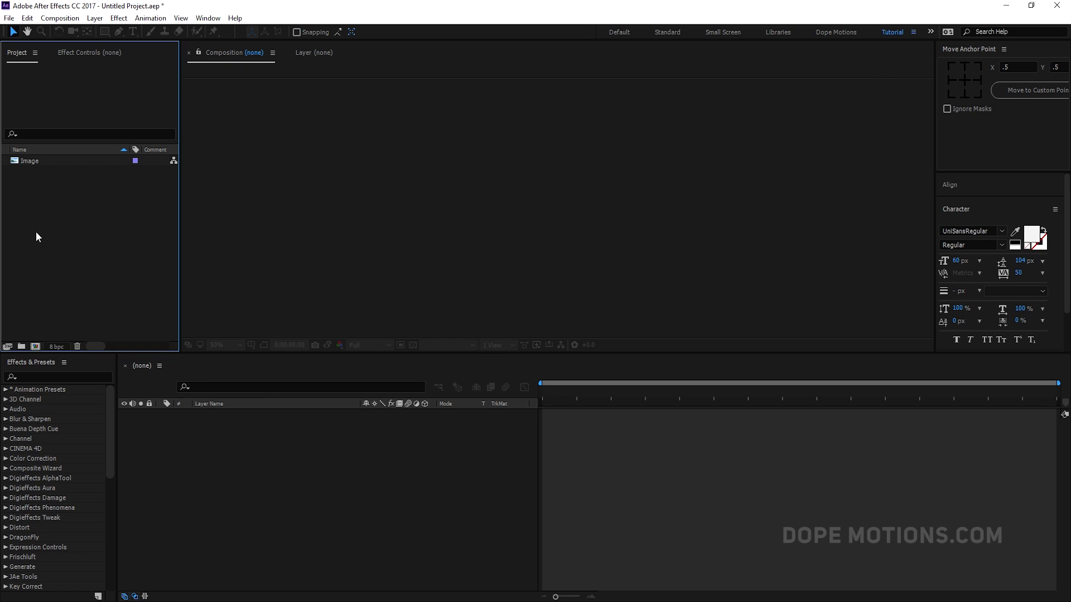
# Step: Switch to After Effects and create a composition named Main, 1920 x 1080 px, with a duration of 10 seconds
pyautogui.click(35, 347)
pyautogui.click(461, 98)
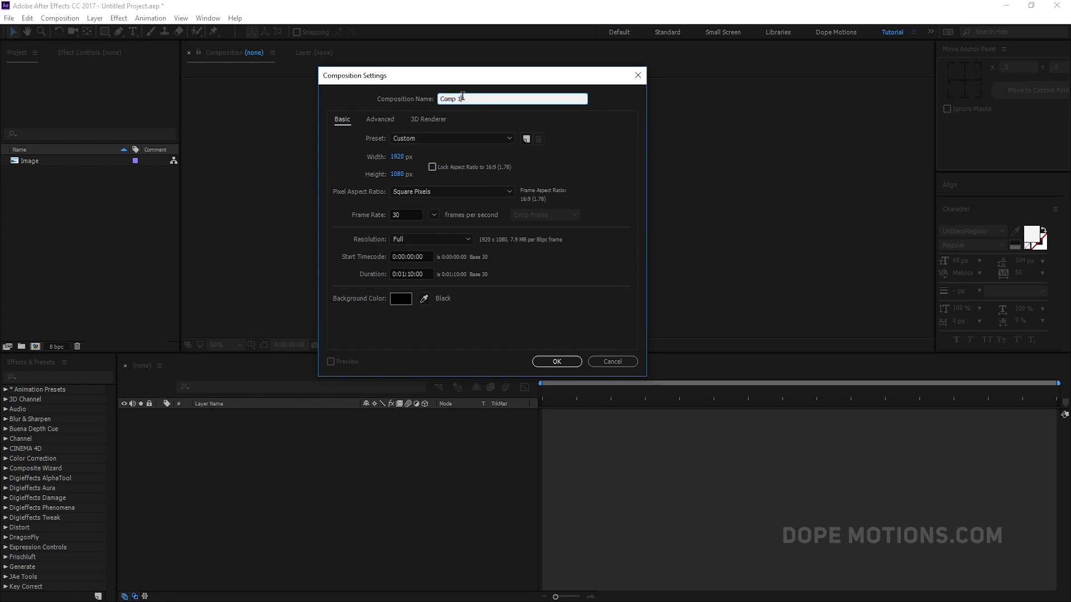
pyautogui.moveTo(461, 98); pyautogui.dragTo(415, 94)
pyautogui.write('Main')
pyautogui.click(472, 167)
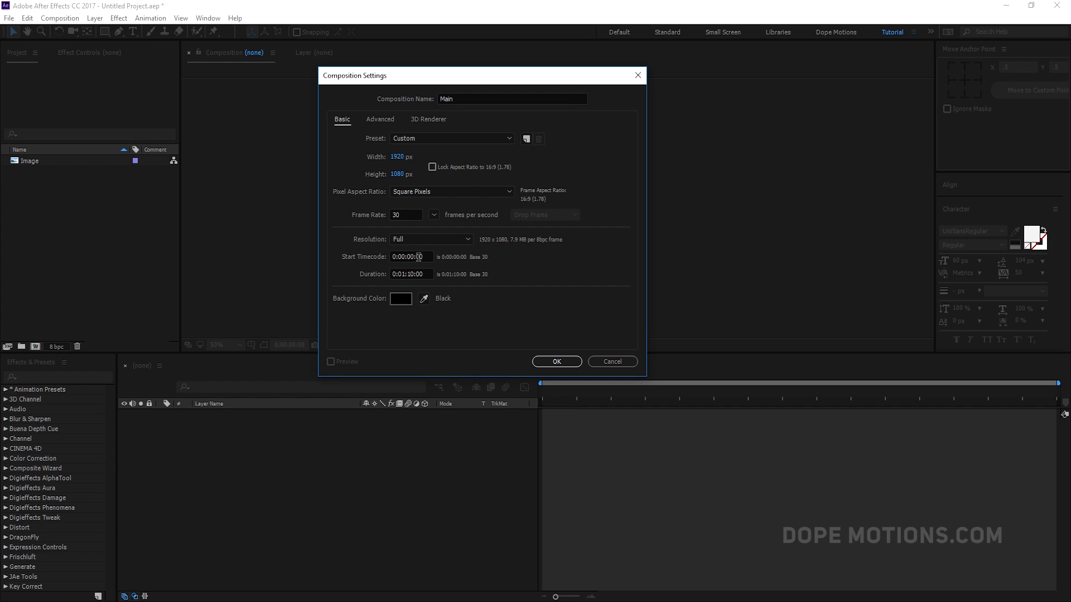
pyautogui.click(430, 274)
pyautogui.write('10')
pyautogui.click(535, 361)
# Step: Enlarge the composition viewer and set its preview resolution to Half
pyautogui.moveTo(362, 354); pyautogui.dragTo(357, 432)
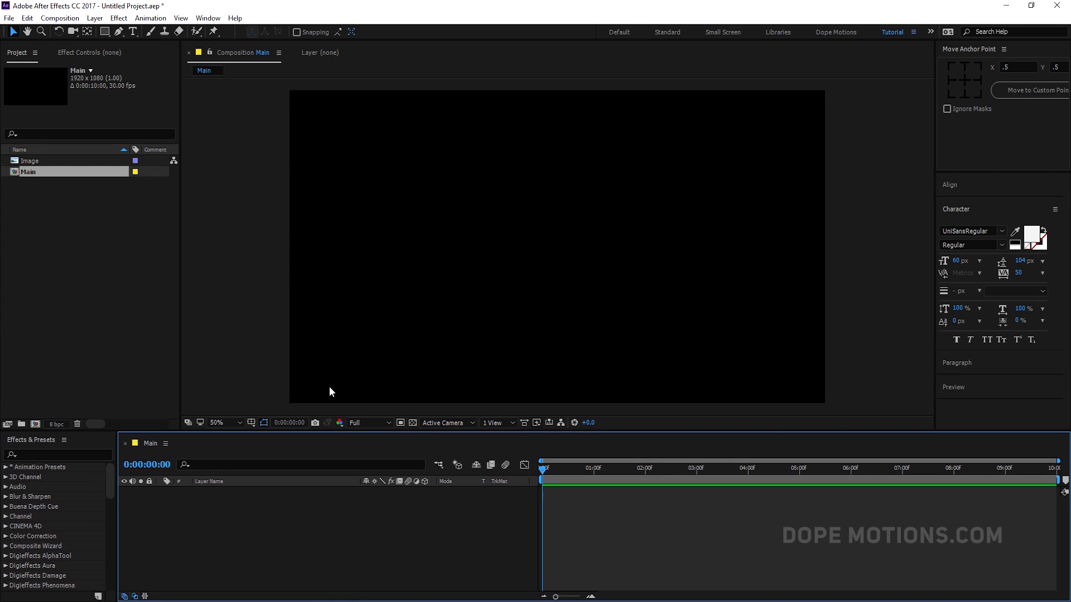
pyautogui.click(356, 424)
pyautogui.click(372, 465)
# Step: Create a 10-second composition named Image and add the Image footage to it
pyautogui.click(35, 424)
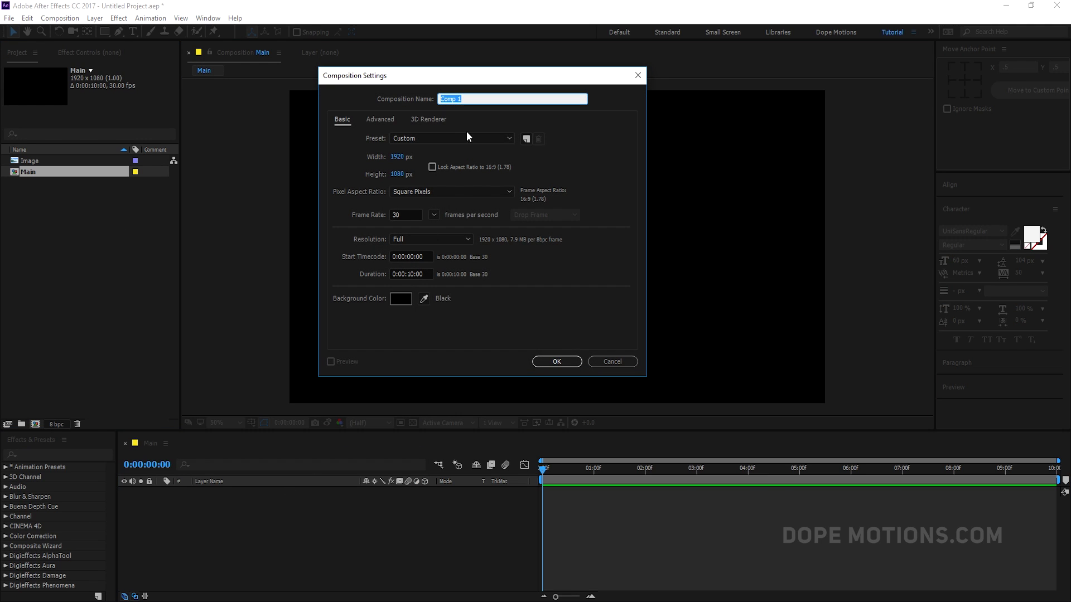
pyautogui.press('BackSpace')
pyautogui.write('Imagw')
pyautogui.click(552, 360)
pyautogui.moveTo(36, 171); pyautogui.dragTo(200, 502)
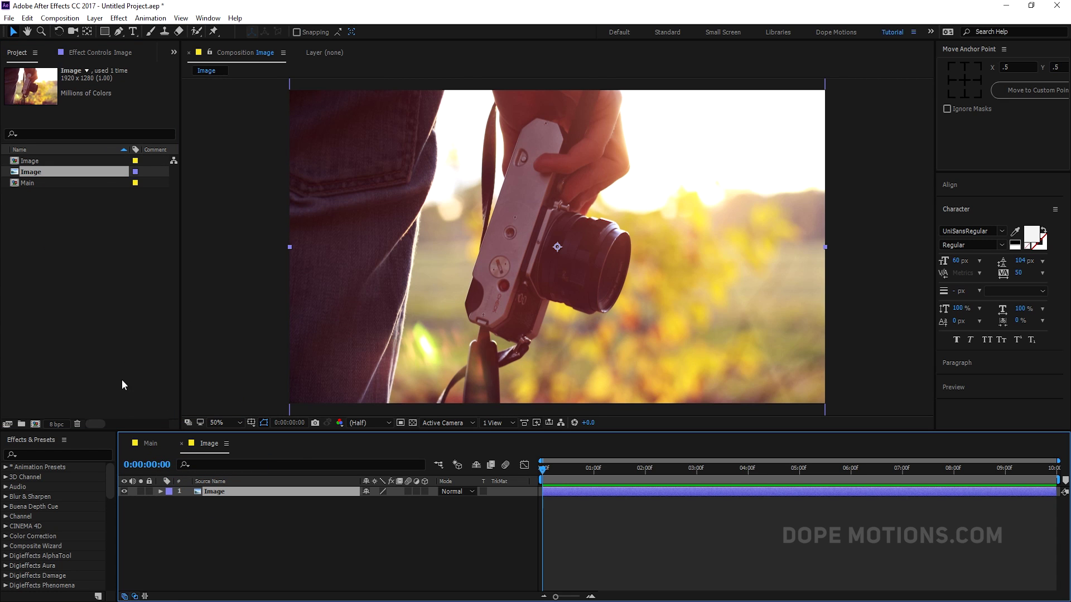
# Step: Add the Image composition as a layer in the Main composition
pyautogui.click(146, 444)
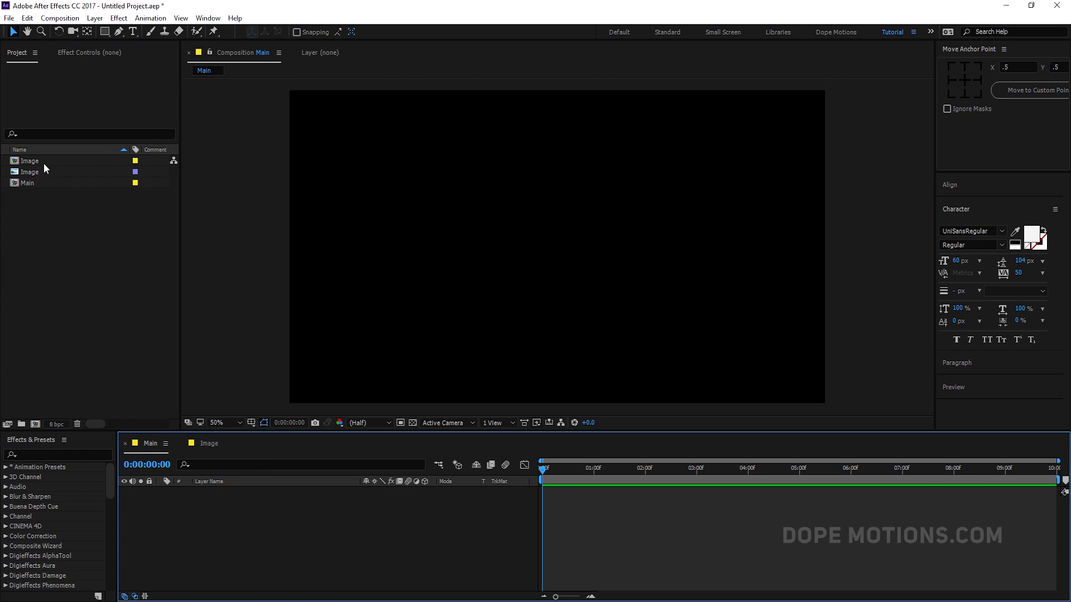
pyautogui.moveTo(43, 162); pyautogui.dragTo(223, 522)
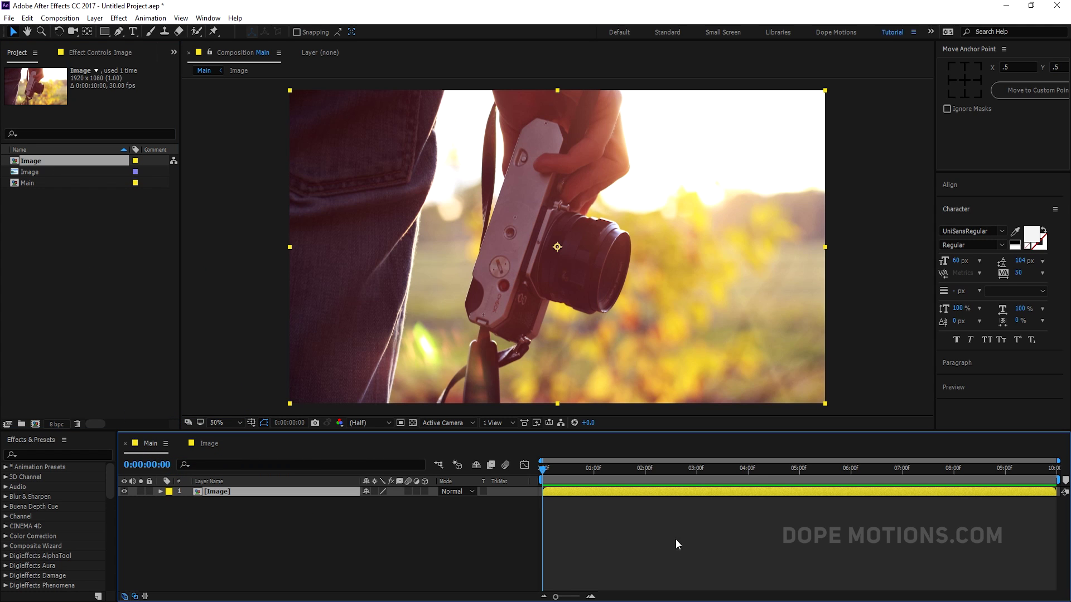
pyautogui.click(204, 534)
# Step: Create a 1920 x 1080 px, 10-second composition named Matte
pyautogui.click(40, 353)
pyautogui.click(35, 424)
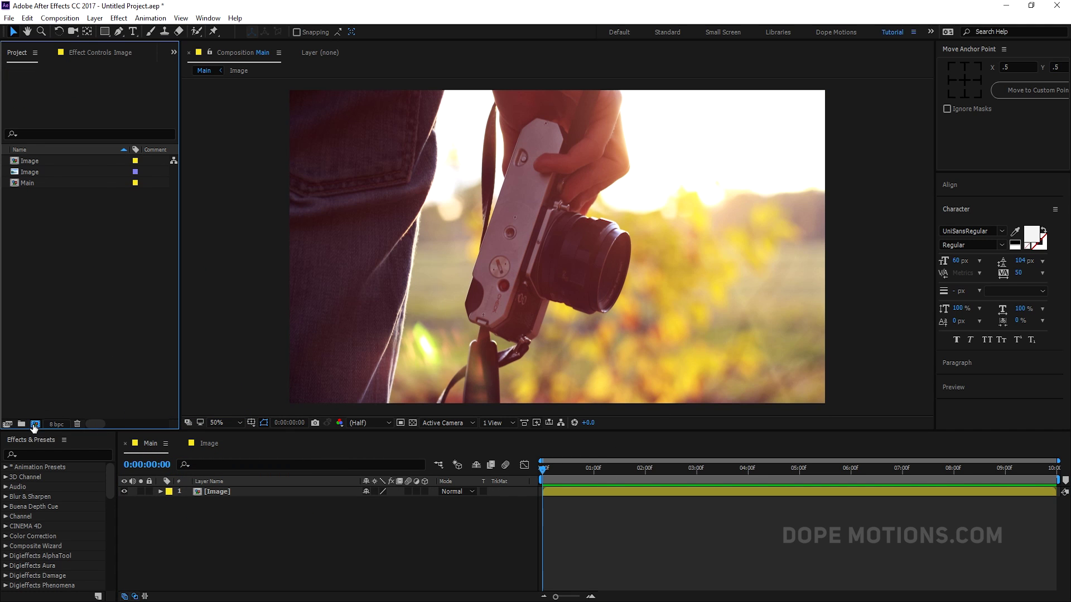
pyautogui.click(461, 98)
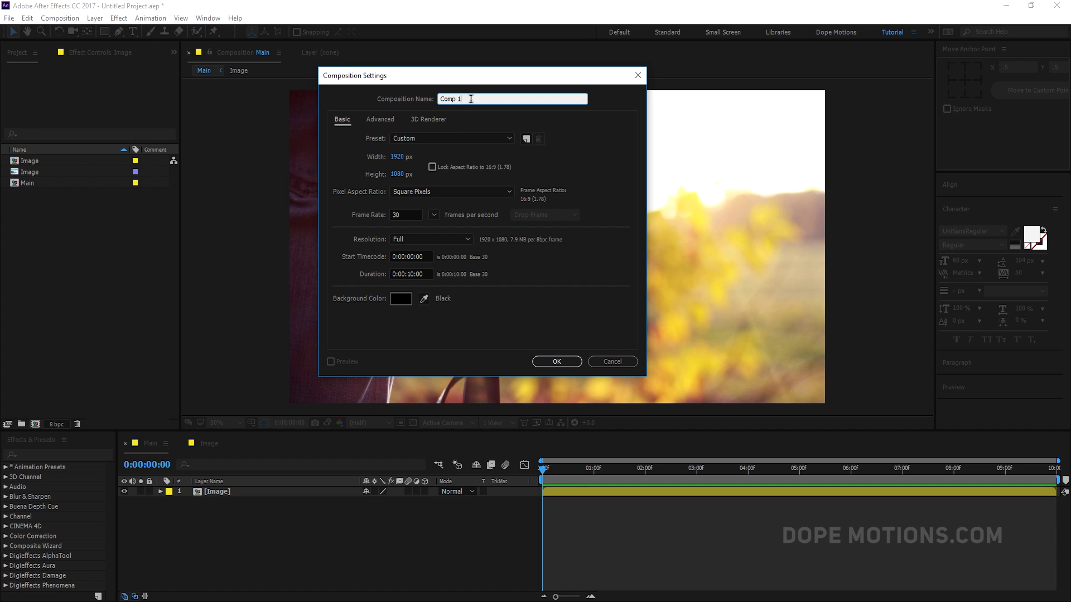
pyautogui.doubleClick(472, 99)
pyautogui.write('Matte')
pyautogui.click(556, 362)
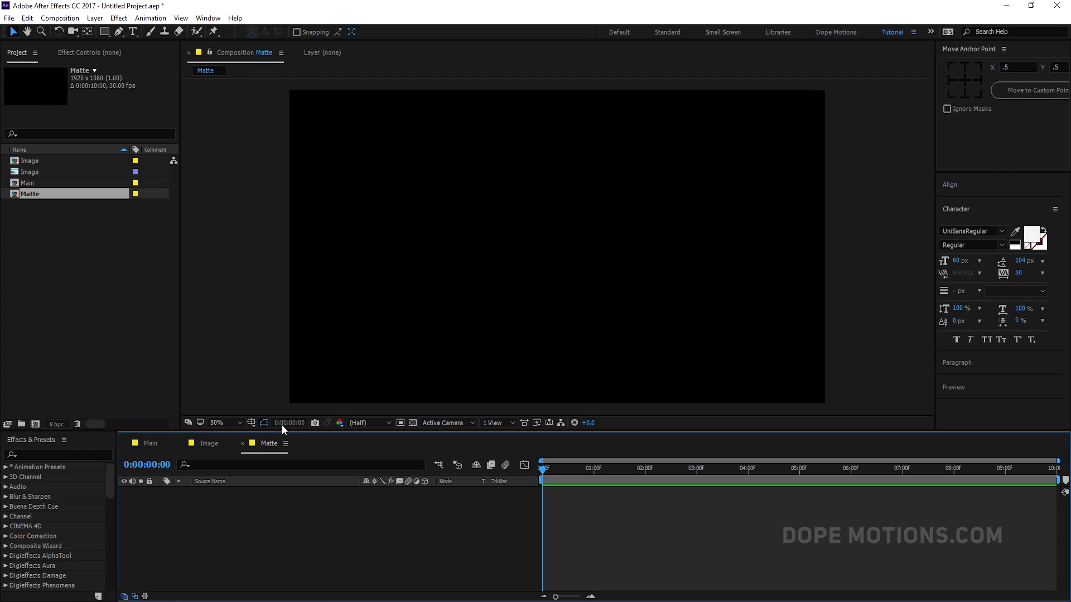
pyautogui.moveTo(267, 432); pyautogui.dragTo(268, 453)
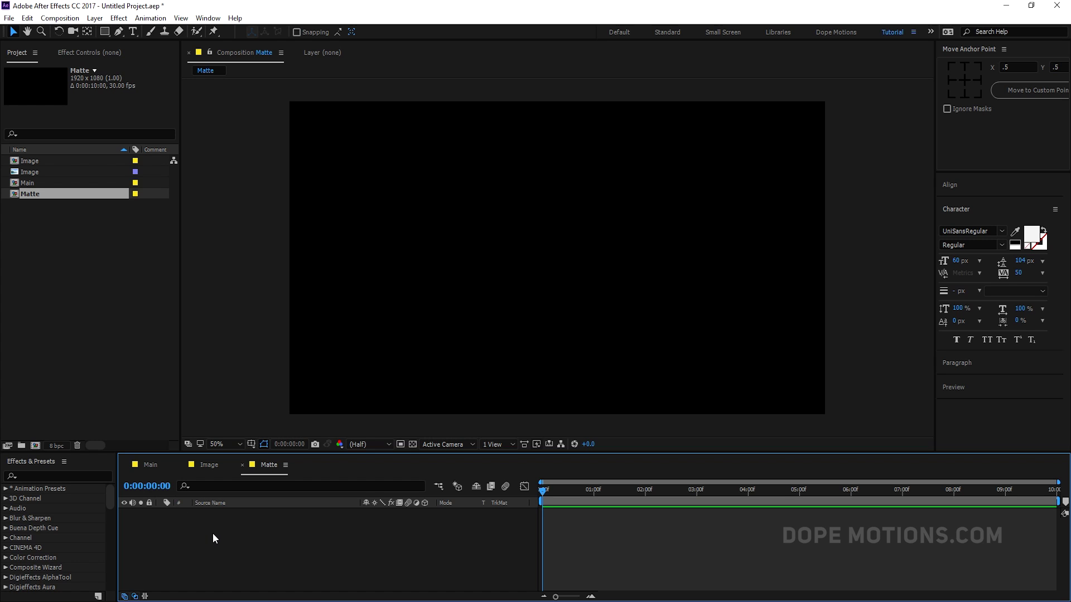
# Step: Add a full-size light grey solid named 01 to the Matte composition
pyautogui.hotkey('ctrl', 'y')
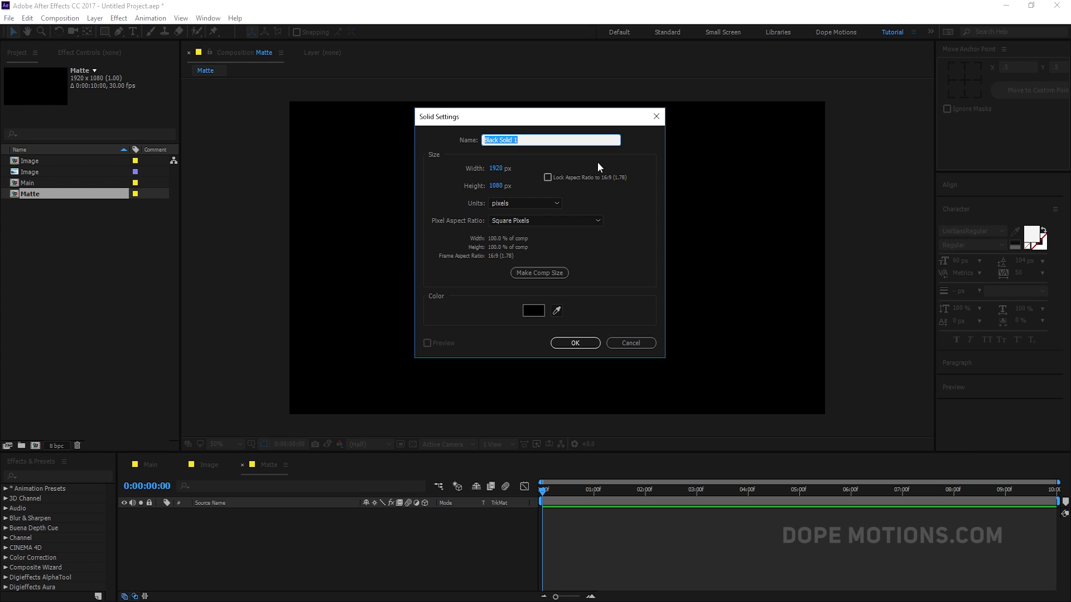
pyautogui.write('01')
pyautogui.click(581, 305)
pyautogui.click(531, 310)
pyautogui.write('dddddd')
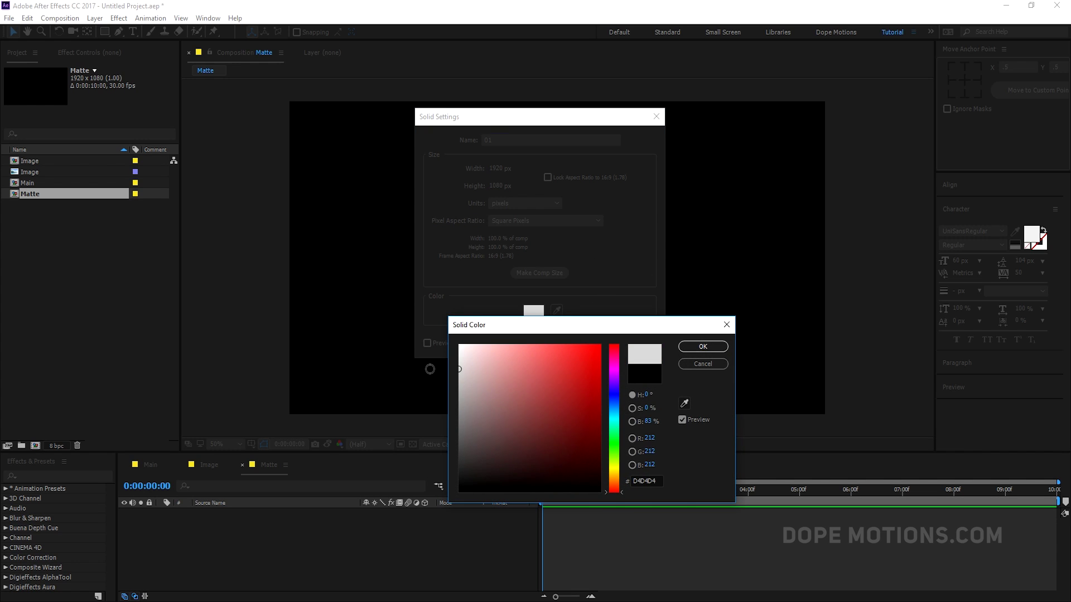
pyautogui.click(697, 347)
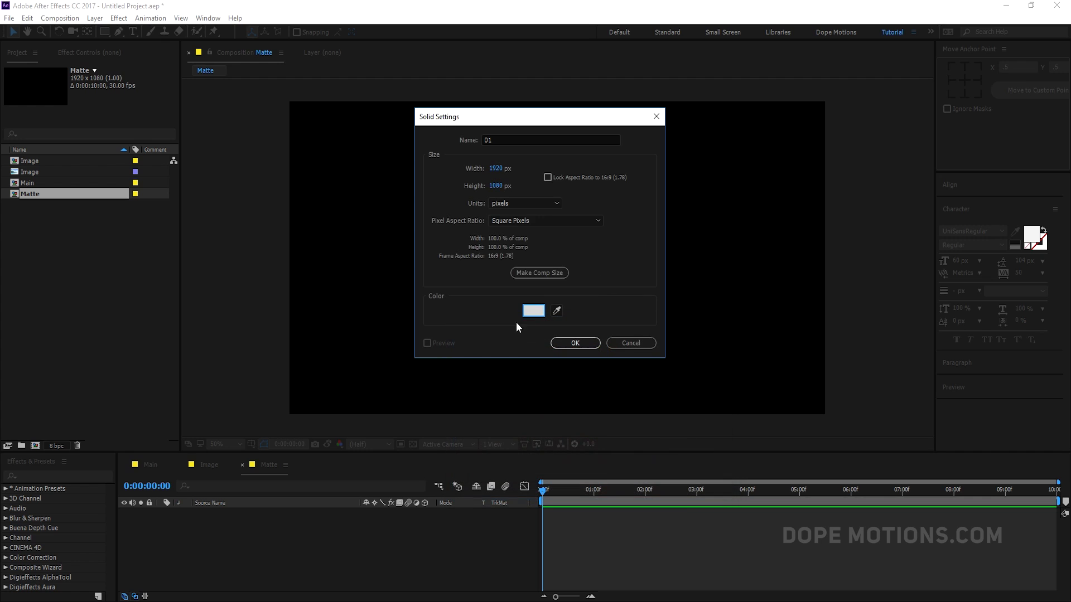
pyautogui.click(570, 344)
# Step: Apply the Polar Coordinates effect to the 01 solid layer
pyautogui.click(260, 537)
pyautogui.click(213, 512)
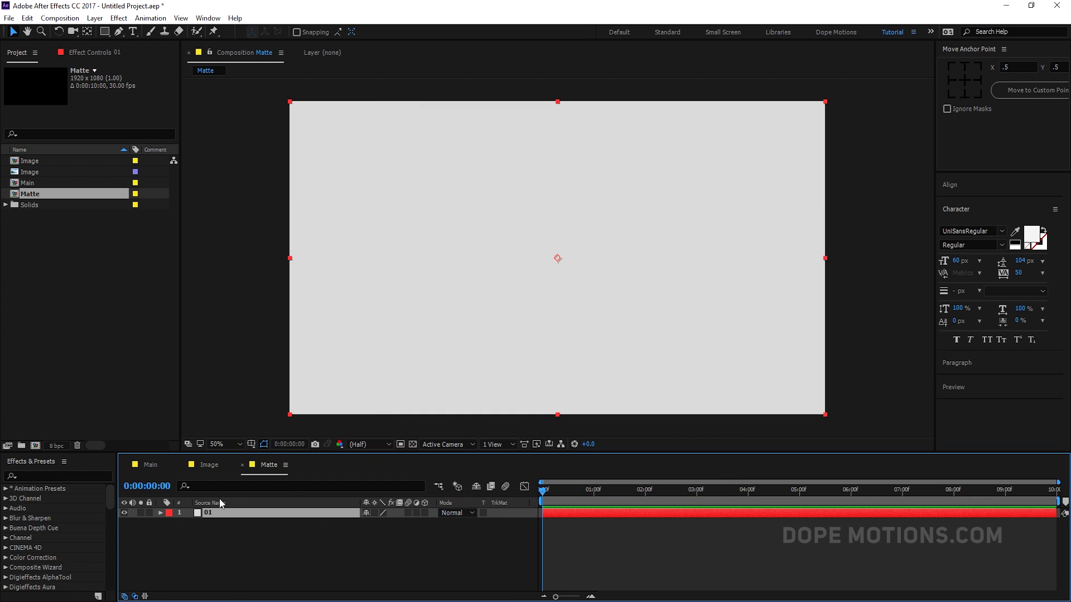
pyautogui.hotkey('ctrl', 'space')
pyautogui.write('pol')
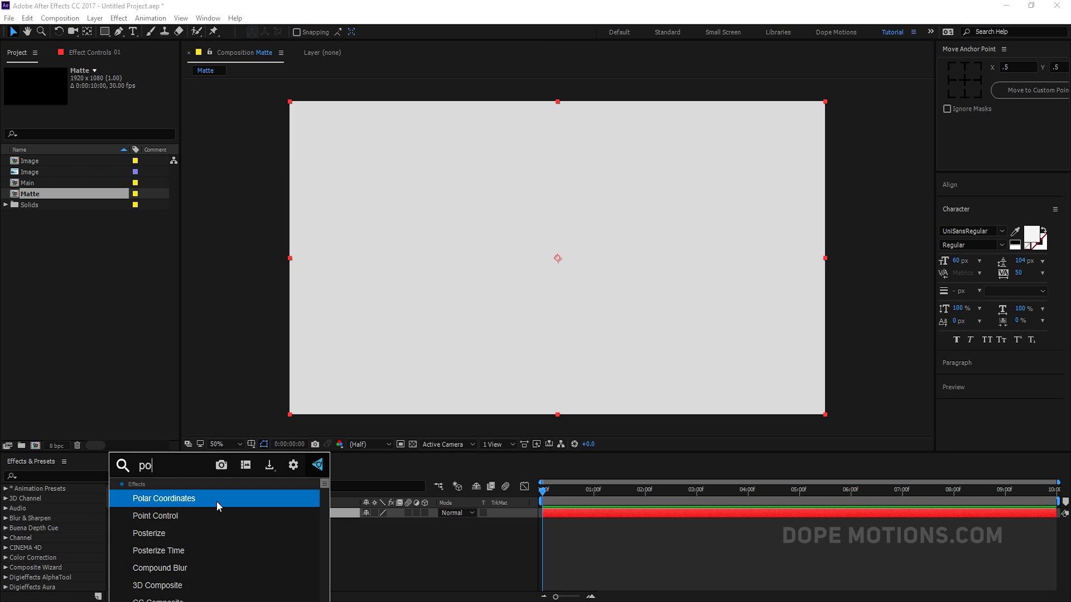
pyautogui.click(192, 499)
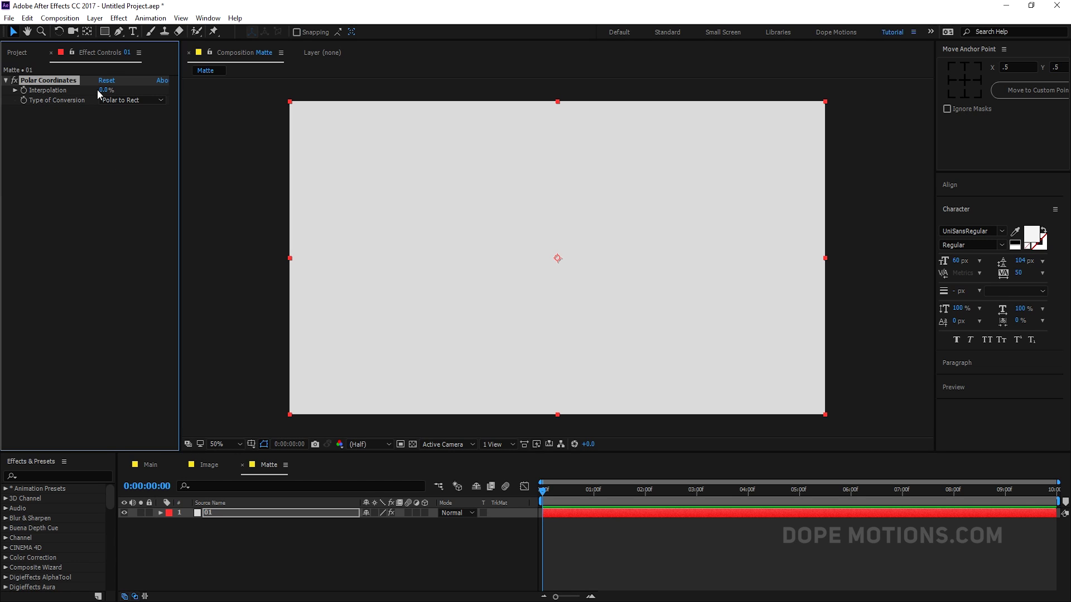
# Step: Set the Polar Coordinates conversion type to Rect to Polar and try its interpolation at 100% and 37%
pyautogui.moveTo(98, 90); pyautogui.dragTo(200, 109)
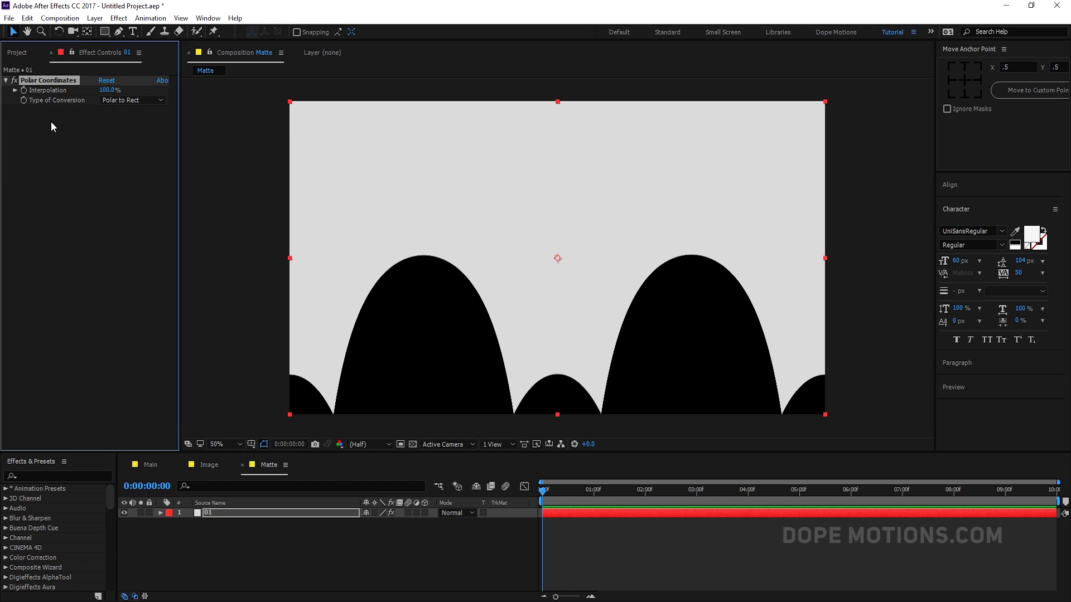
pyautogui.click(146, 100)
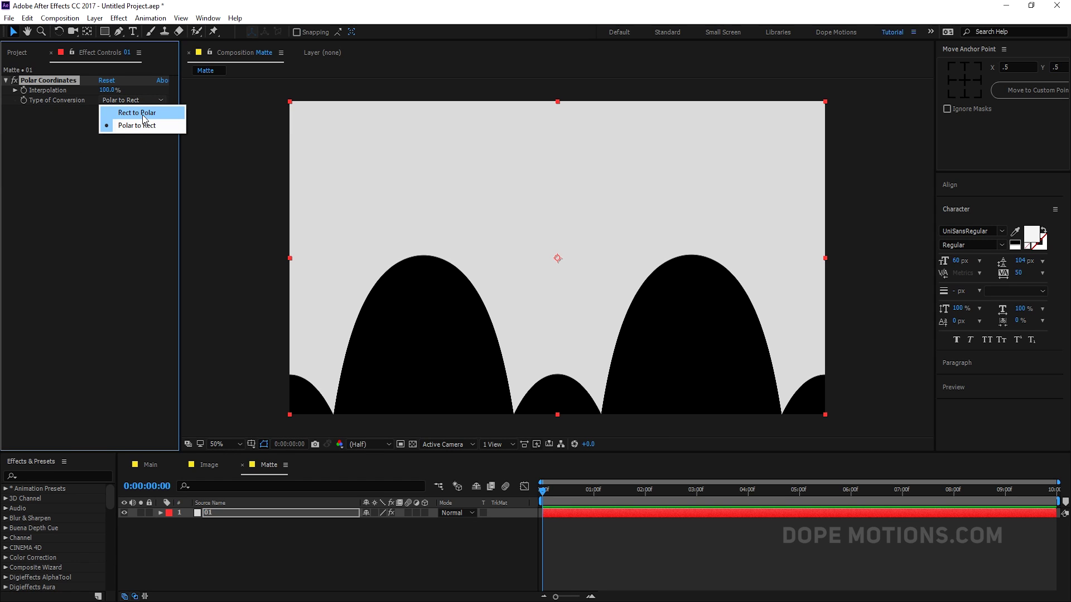
pyautogui.click(143, 113)
pyautogui.moveTo(102, 92); pyautogui.dragTo(68, 90)
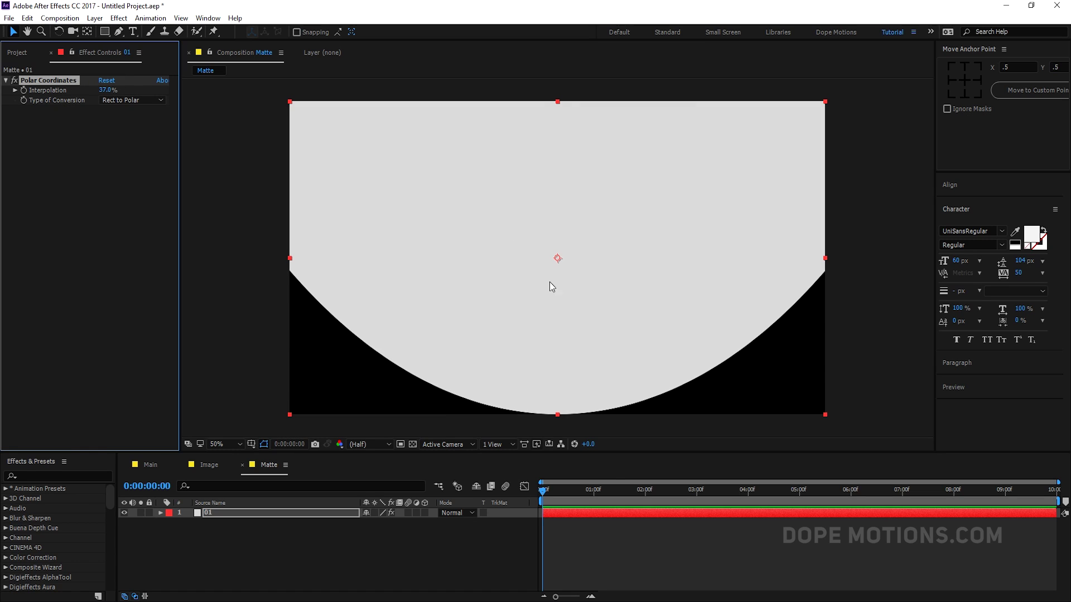
# Step: Set the Polar Coordinates interpolation to 100% at 0:00:01:10 and enable keyframing for it
pyautogui.scroll(2, 607, 555)
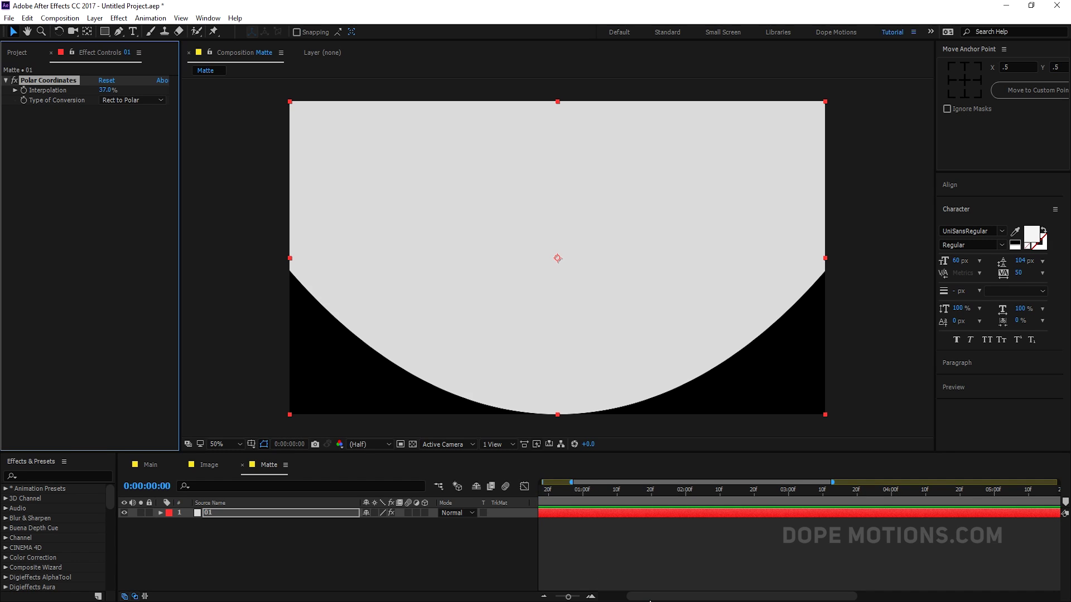
pyautogui.moveTo(650, 598); pyautogui.dragTo(586, 597)
pyautogui.click(669, 489)
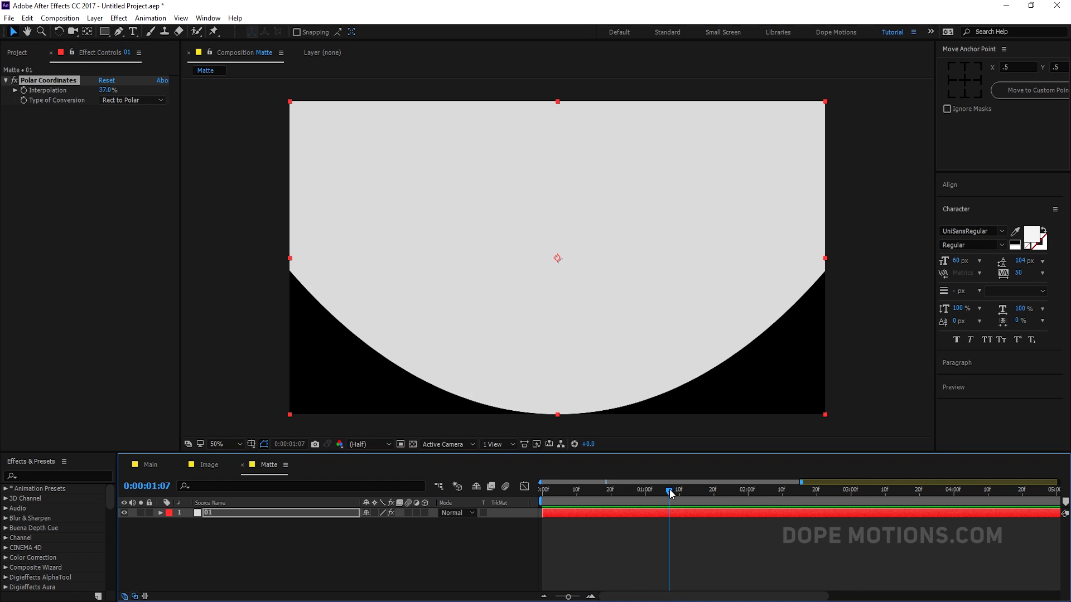
pyautogui.click(679, 491)
pyautogui.moveTo(107, 90); pyautogui.dragTo(240, 82)
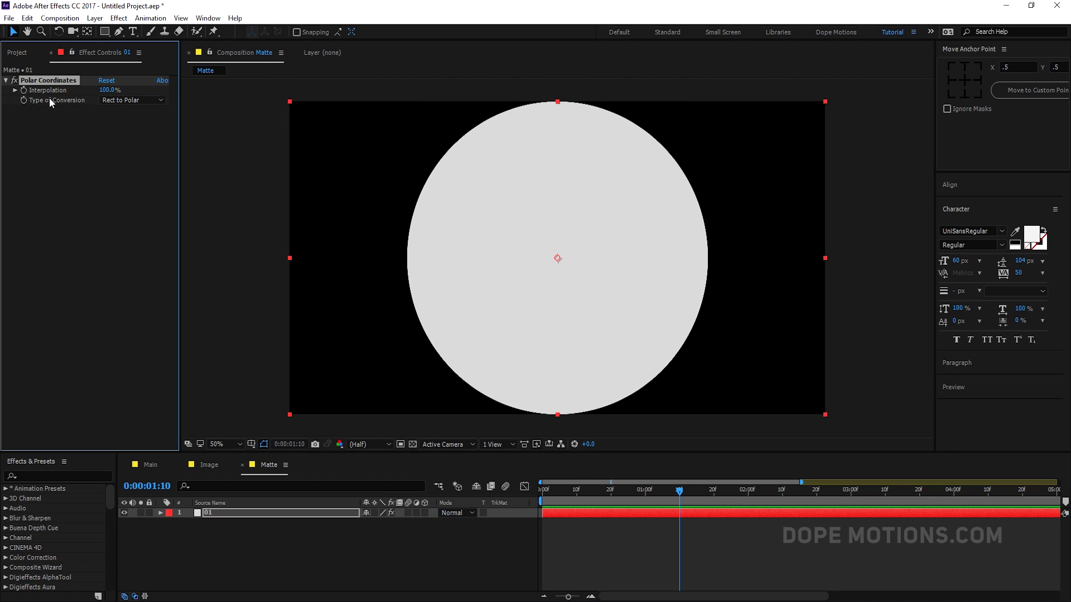
pyautogui.click(24, 90)
# Step: Reveal layer 01's keyframes and add an interpolation keyframe of 100% at 0:00:00:00
pyautogui.click(275, 510)
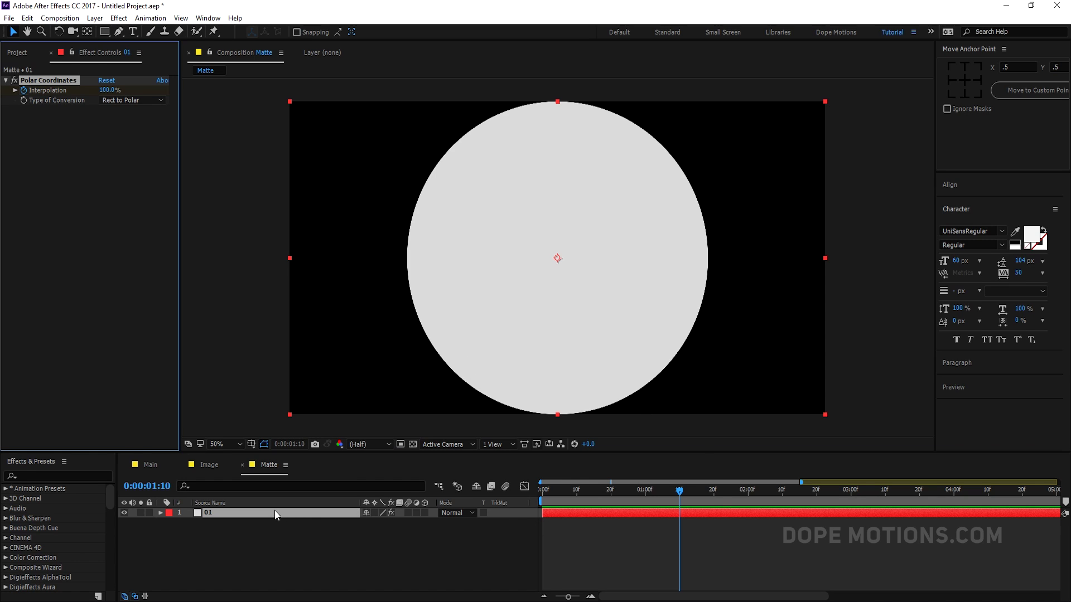
pyautogui.press('u')
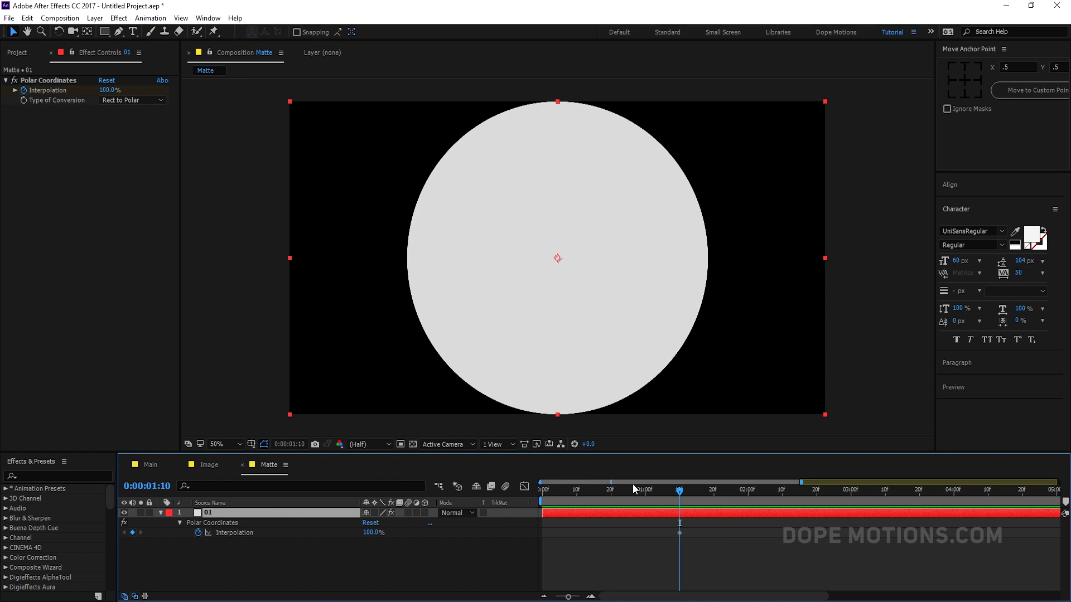
pyautogui.moveTo(630, 490); pyautogui.dragTo(540, 494)
pyautogui.click(132, 533)
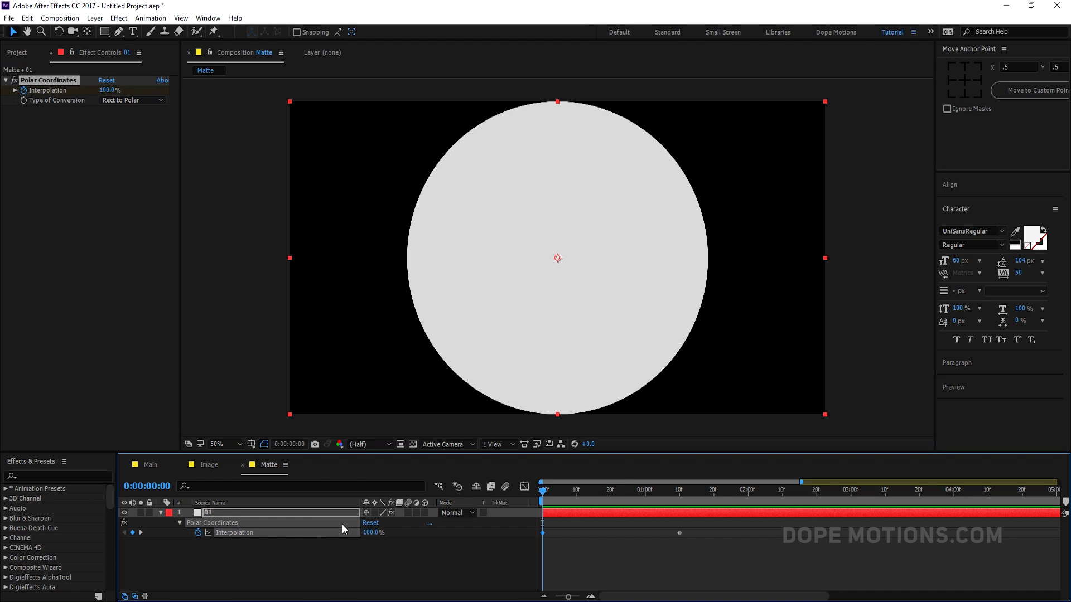
# Step: Set the interpolation keyframe at 0:00:01:10 to 0%
pyautogui.press('k')
pyautogui.click(107, 90)
pyautogui.write('0')
pyautogui.press('Return')
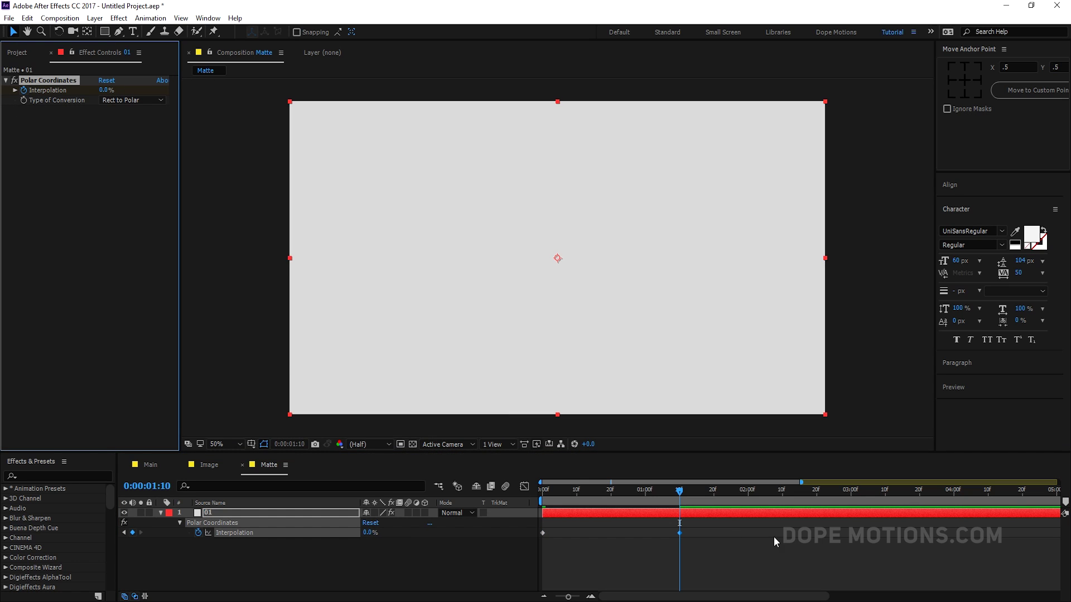
# Step: Scrub the animation from the start to 0:00:00:20 and reveal layer 01's position property
pyautogui.moveTo(552, 480); pyautogui.dragTo(527, 493)
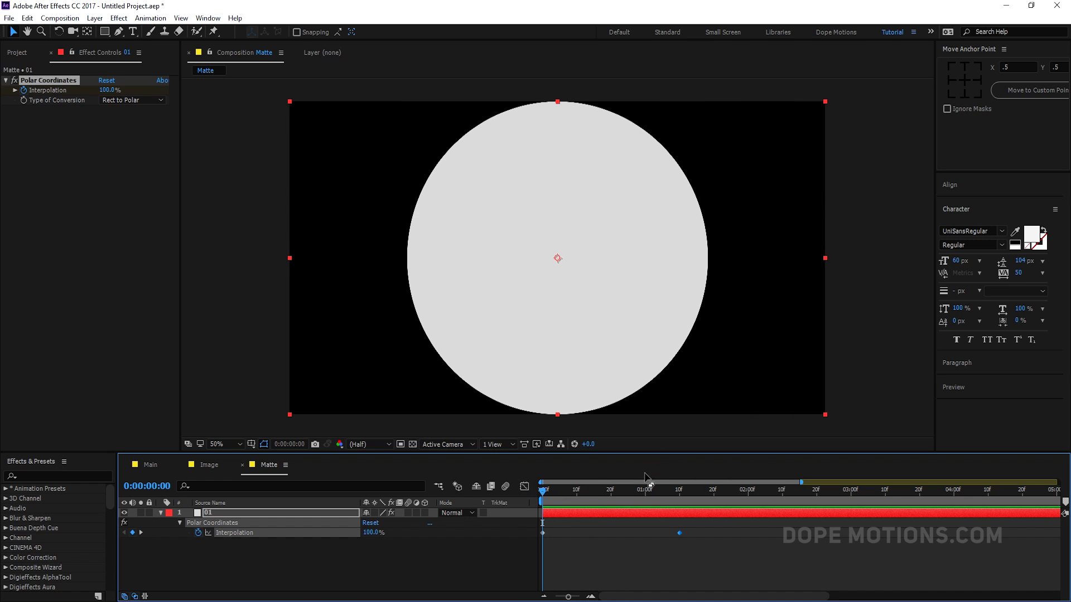
pyautogui.moveTo(599, 492); pyautogui.dragTo(611, 492)
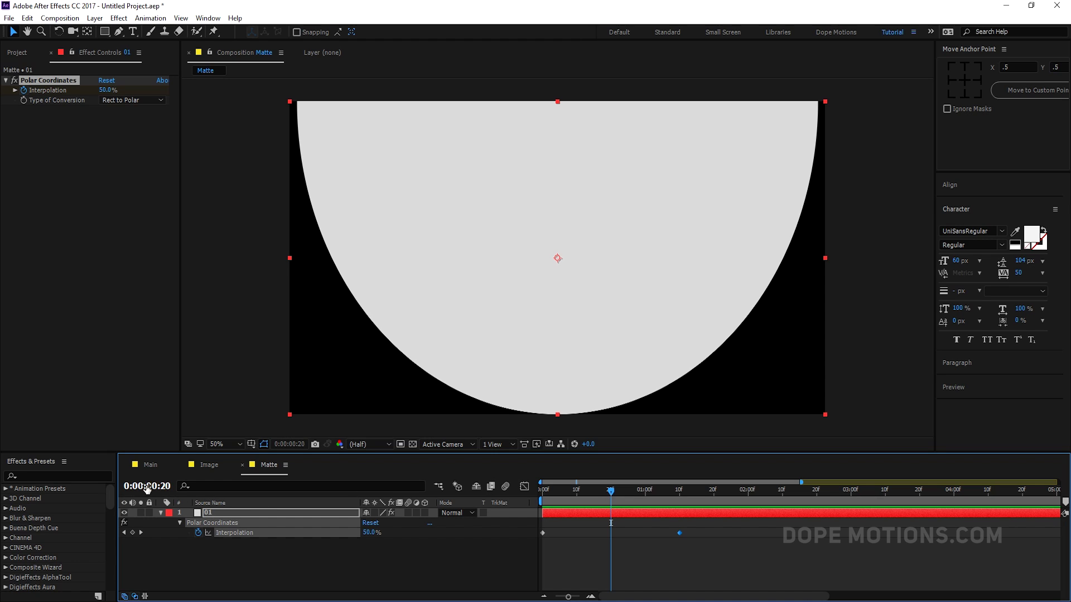
pyautogui.click(211, 513)
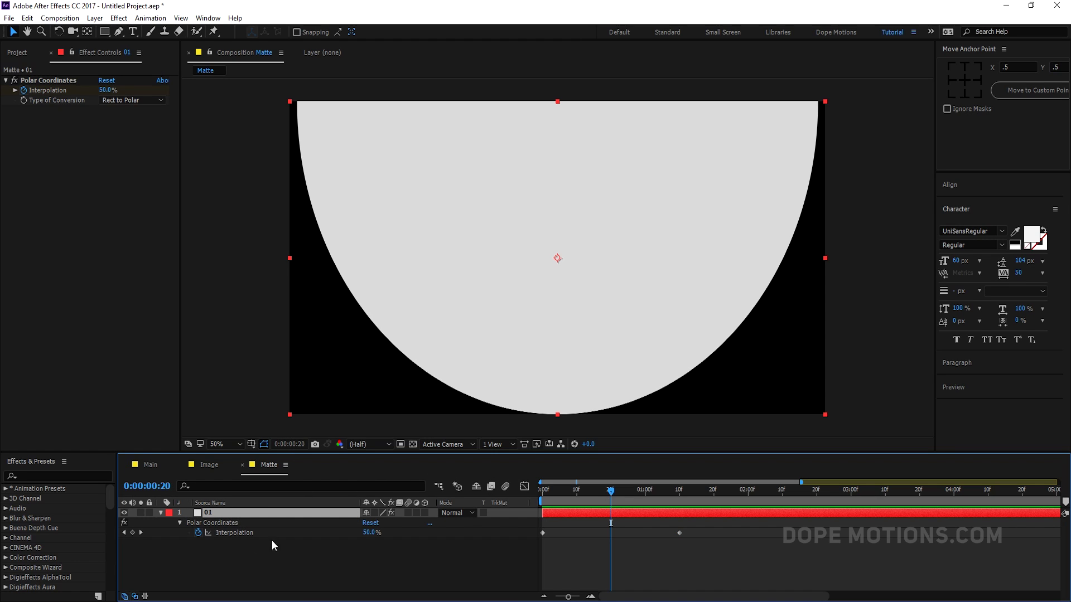
pyautogui.press('p')
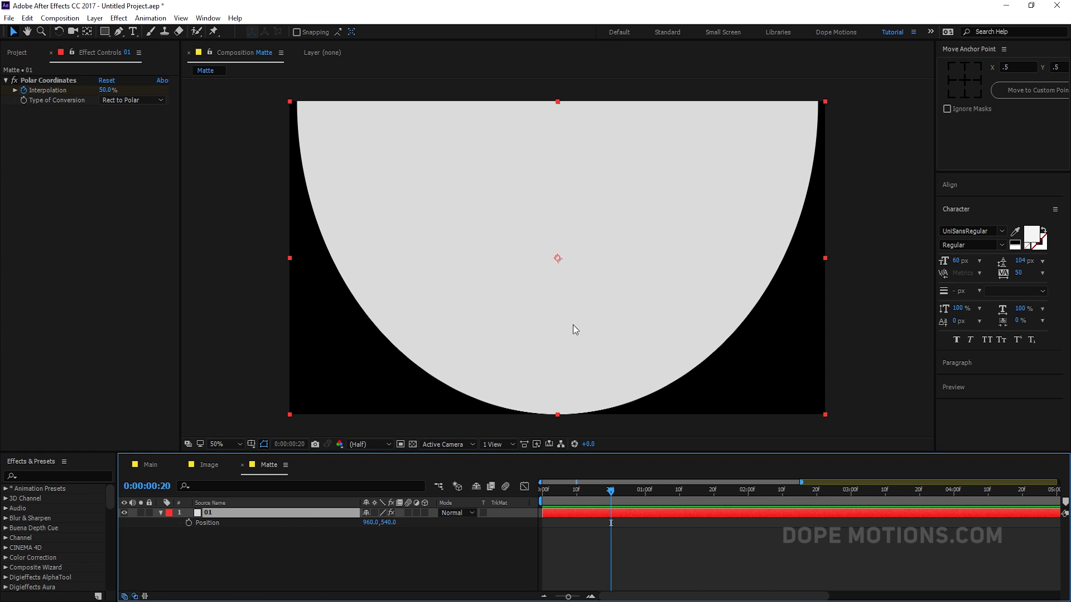
# Step: Move layer 01 up to position 960, -1 so its lower edge meets the composition's centre
pyautogui.press("'")
pyautogui.moveTo(573, 326); pyautogui.dragTo(573, 172)
pyautogui.press('.')
pyautogui.press('.')
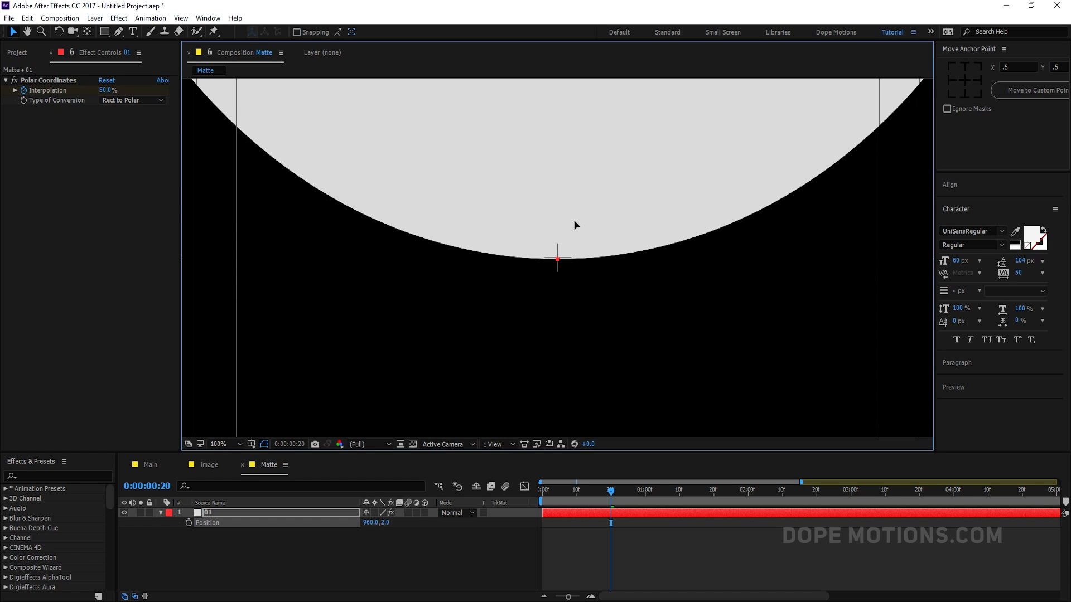
pyautogui.moveTo(576, 225); pyautogui.dragTo(577, 224)
pyautogui.press('Down')
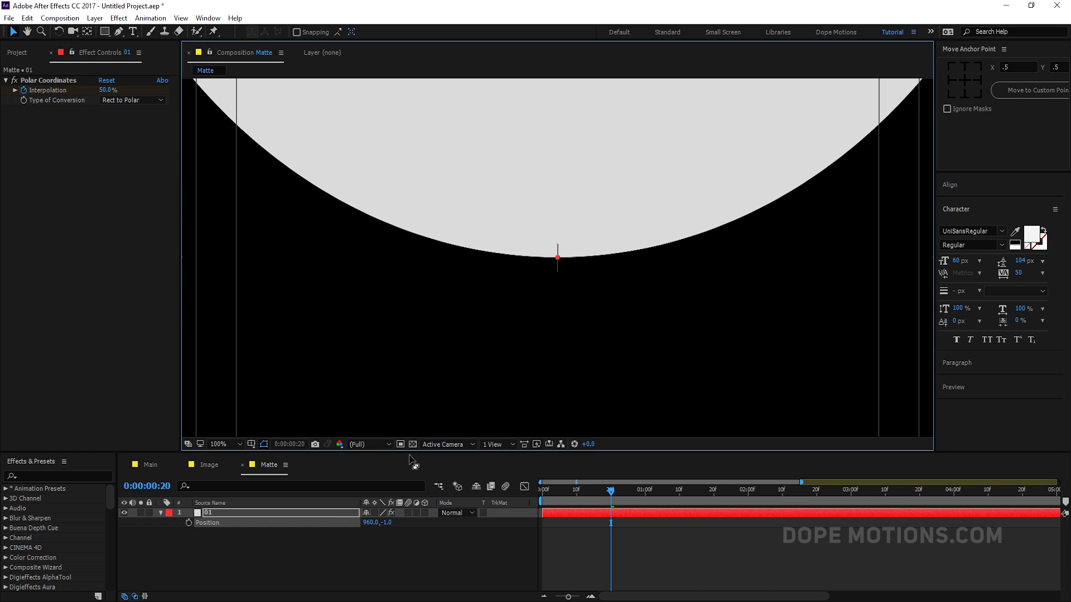
# Step: Deselect layer 01 and preview the raised shape's animation from 0:00:00:20
pyautogui.click(292, 576)
pyautogui.press(',')
pyautogui.press(',')
pyautogui.press(',')
pyautogui.press(',')
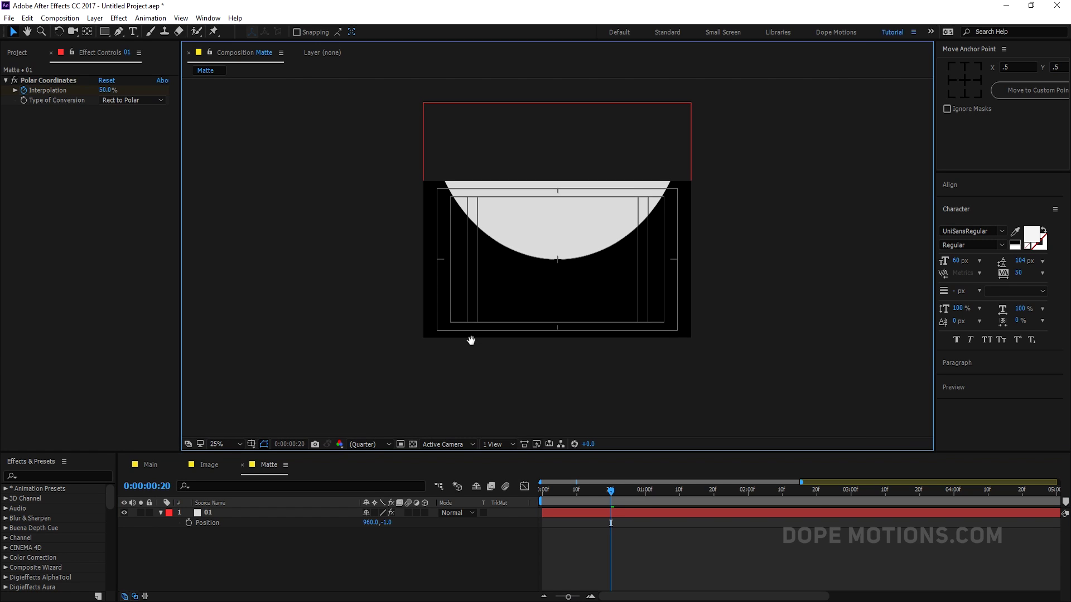
pyautogui.click(614, 490)
pyautogui.press('space')
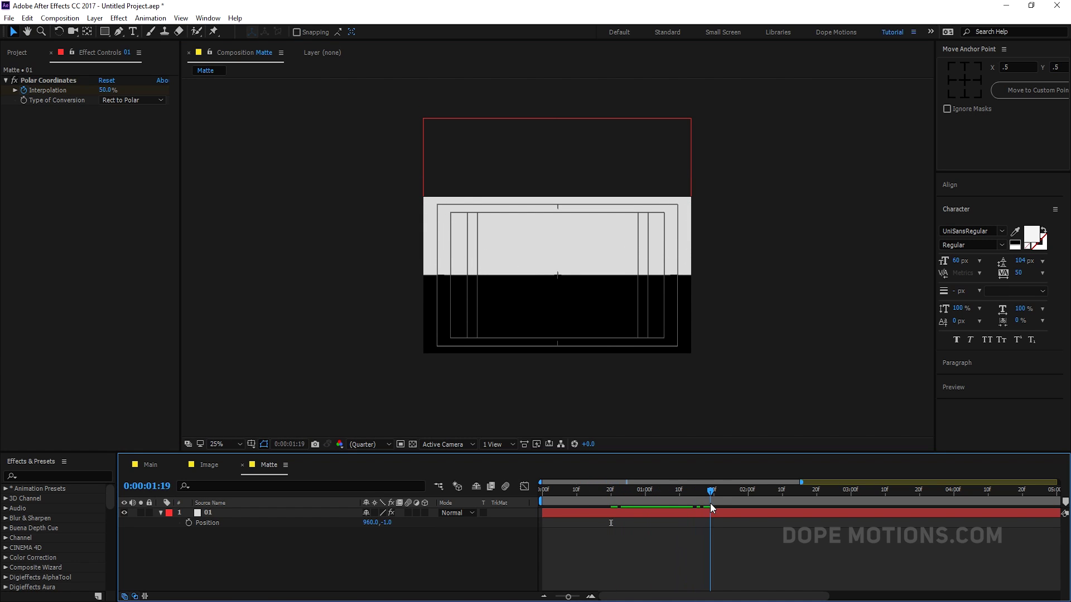
# Step: Keyframe layer 01's scale of 100% at 0:00:00:20 and its position, shifting the position keyframe to 0:00:01:10
pyautogui.click(608, 492)
pyautogui.moveTo(609, 493); pyautogui.dragTo(611, 493)
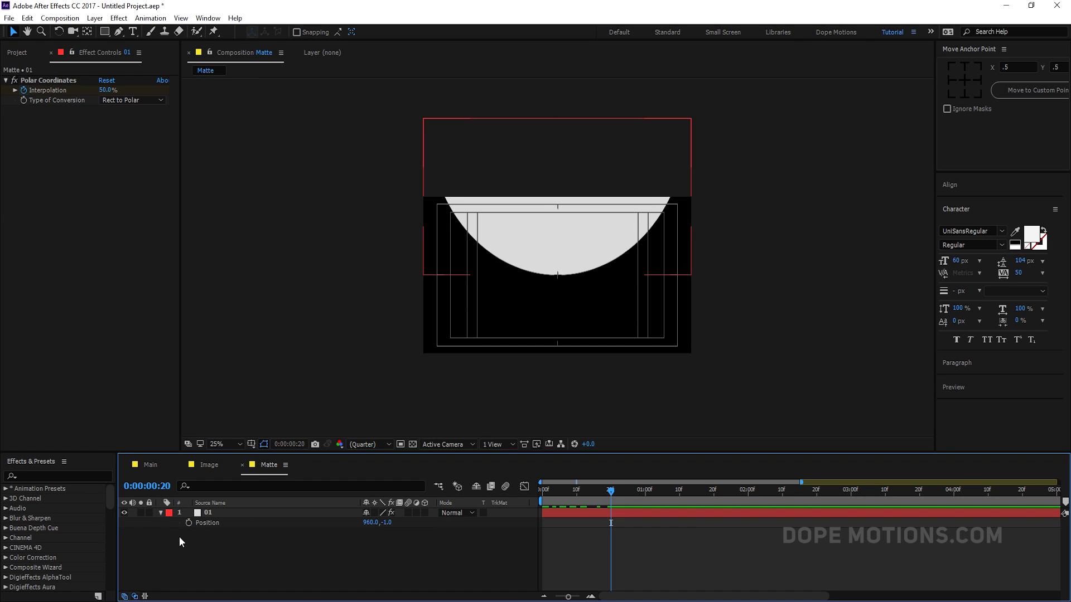
pyautogui.click(188, 523)
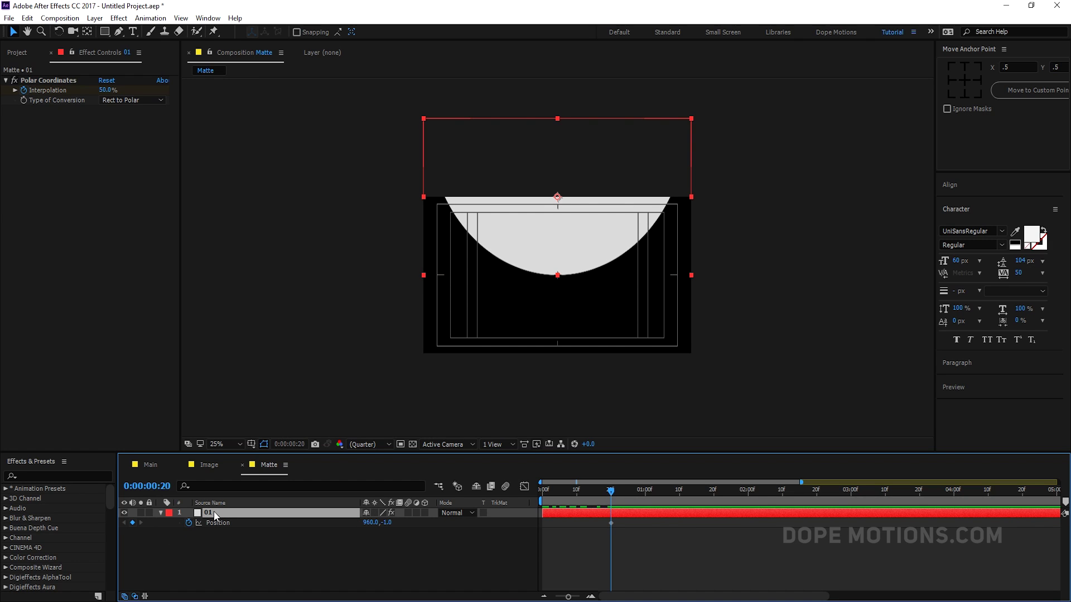
pyautogui.press('s')
pyautogui.click(189, 523)
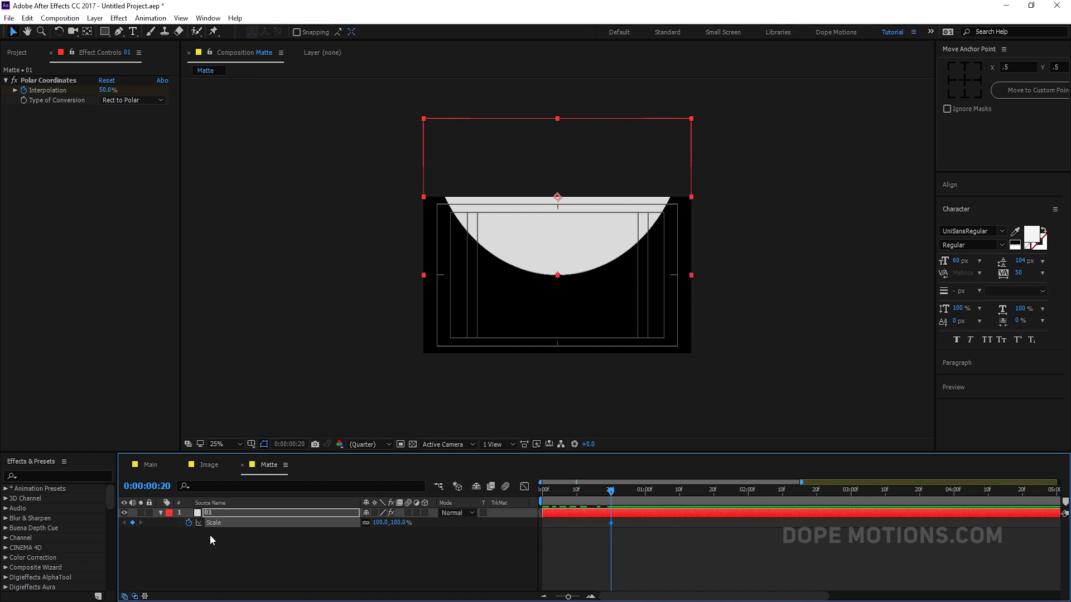
pyautogui.press('u')
pyautogui.click(611, 562)
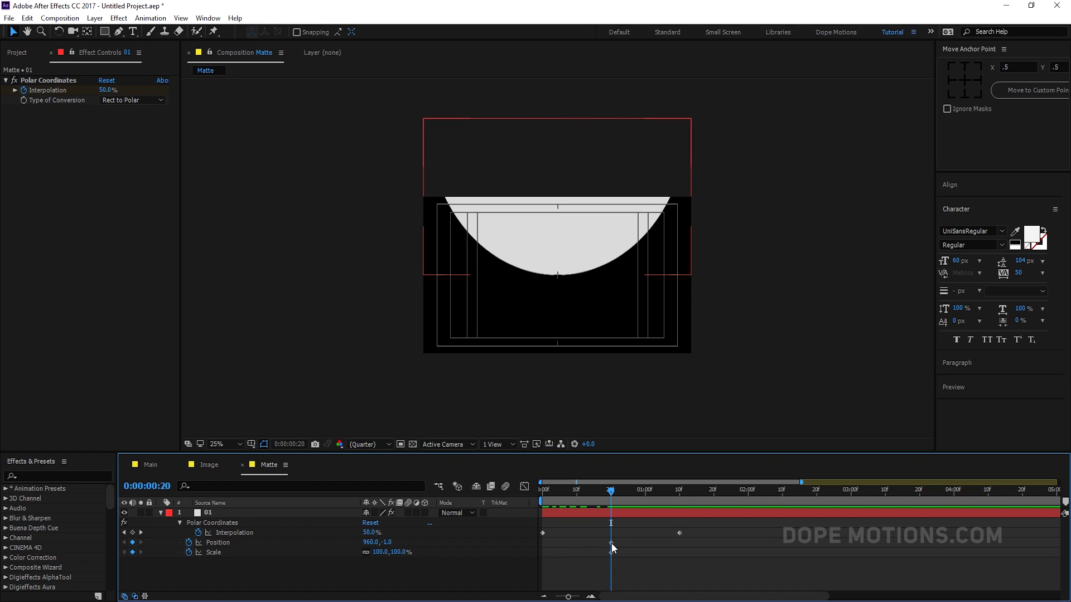
pyautogui.moveTo(611, 543); pyautogui.dragTo(679, 543)
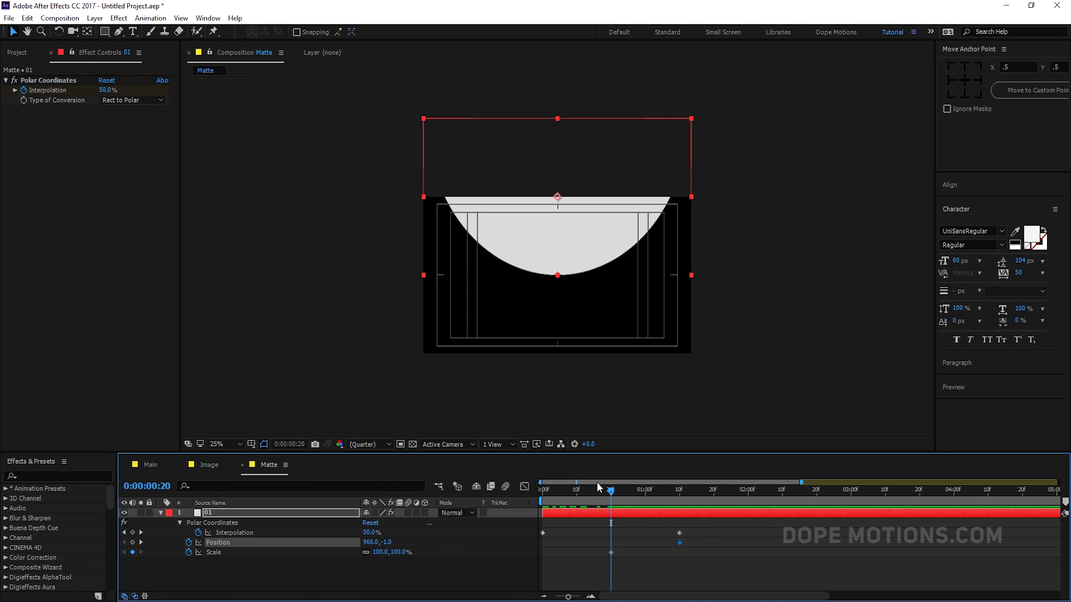
# Step: At 0:00:00:00, set layer 01's scale to 40% and move it above the frame to about 960, -249
pyautogui.moveTo(597, 488); pyautogui.dragTo(537, 490)
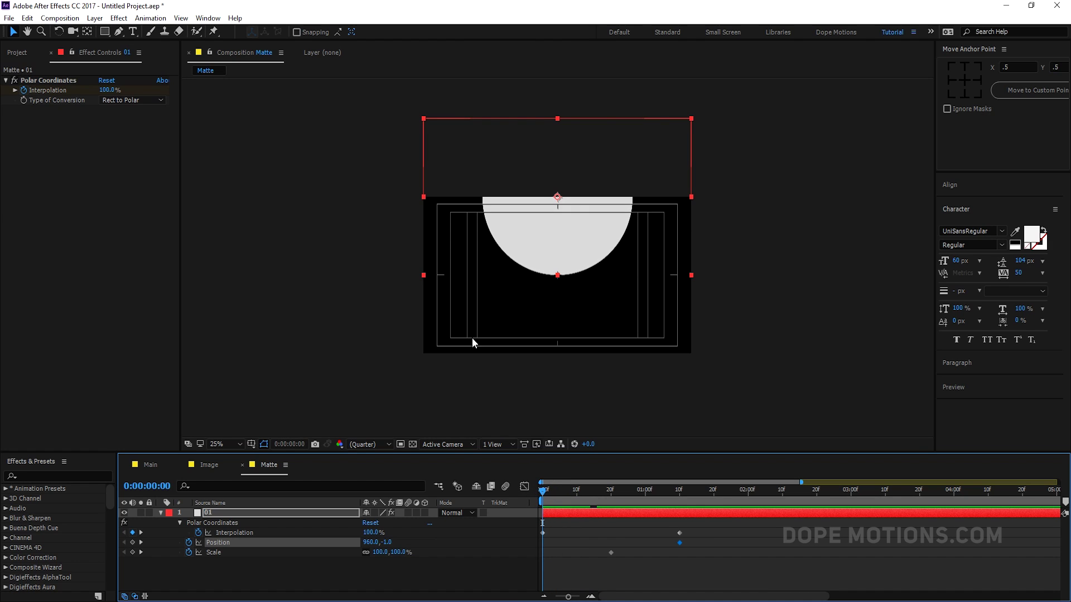
pyautogui.click(398, 552)
pyautogui.click(404, 568)
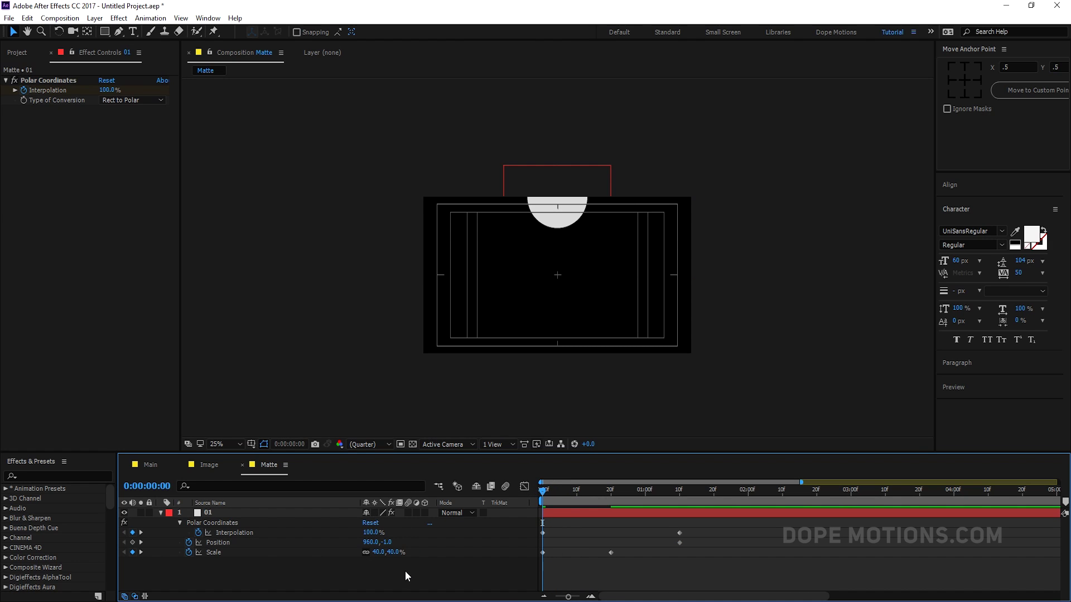
pyautogui.moveTo(555, 215); pyautogui.dragTo(555, 179)
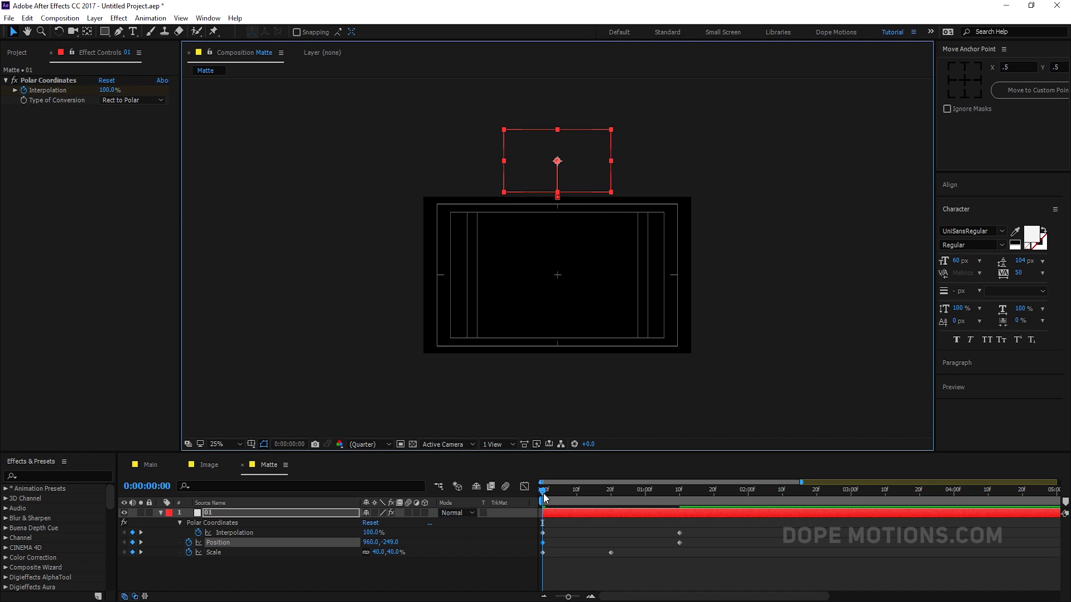
# Step: Apply Easy Ease to all of layer 01's interpolation, position and scale keyframes
pyautogui.moveTo(544, 495); pyautogui.dragTo(621, 512)
pyautogui.click(680, 533)
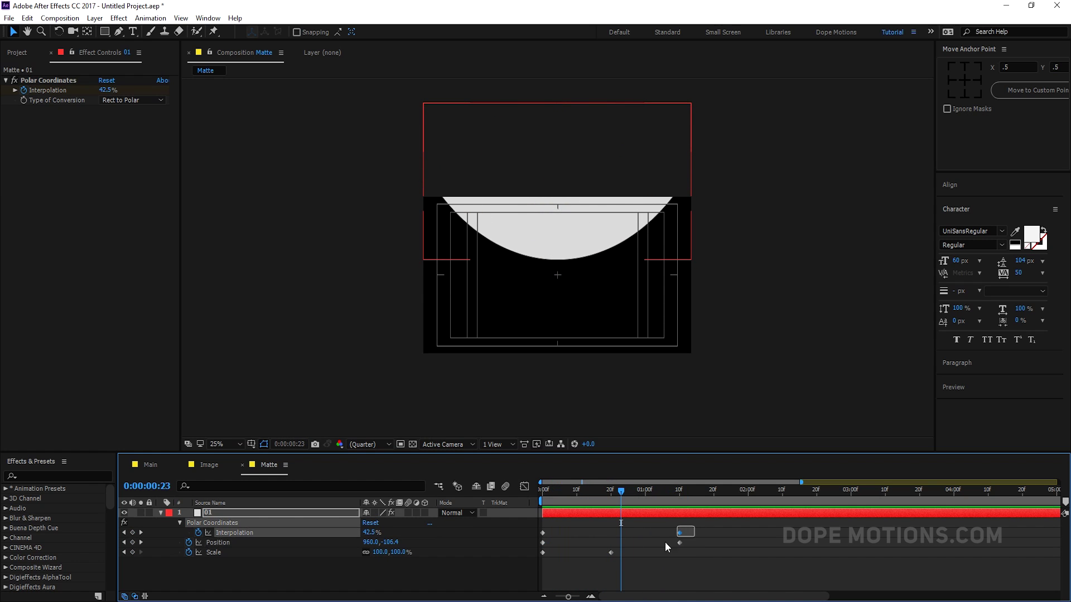
pyautogui.moveTo(694, 527); pyautogui.dragTo(535, 561)
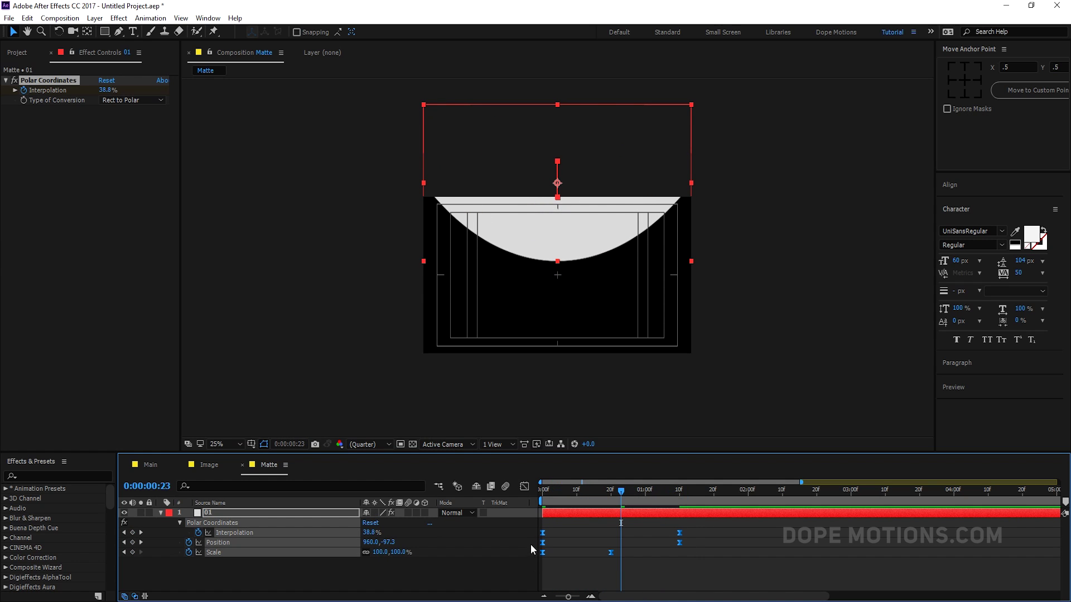
# Step: Reshape the keyframes' speed graph so the motion peaks near the start and slows gradually toward the final keyframes
pyautogui.click(523, 486)
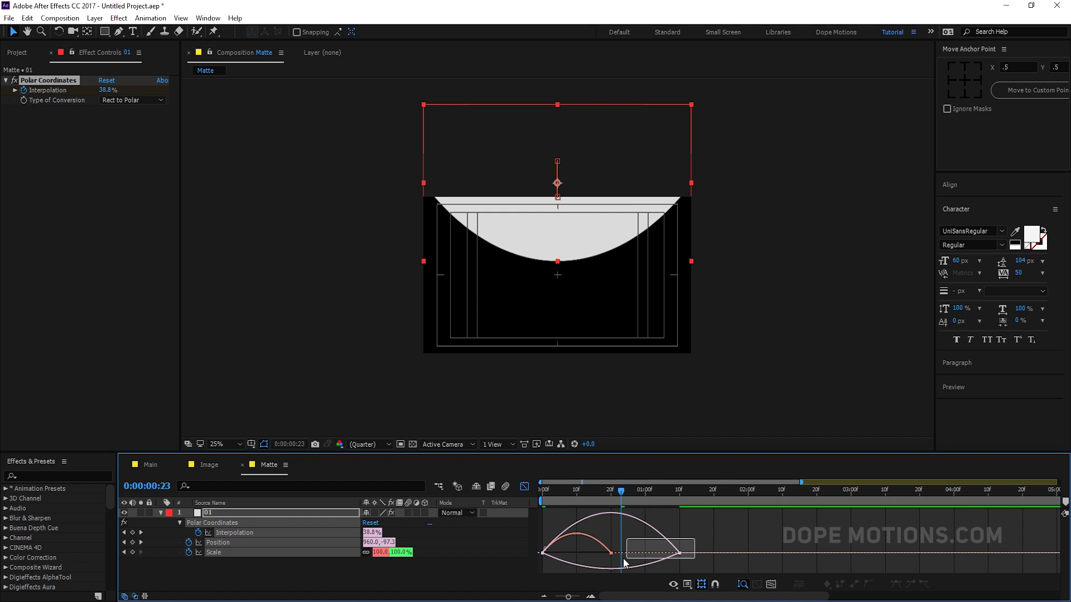
pyautogui.moveTo(623, 558); pyautogui.dragTo(545, 554)
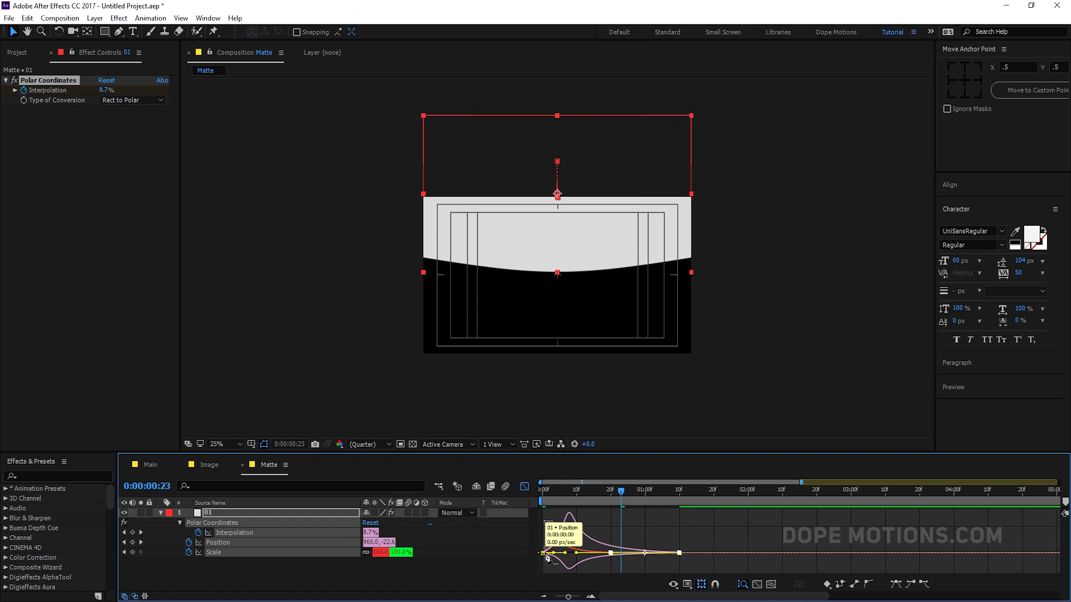
pyautogui.click(650, 539)
# Step: Preview the eased animation from the start and examine the curve's shape around 0:00:00:17 to 0:00:00:22
pyautogui.press('Home')
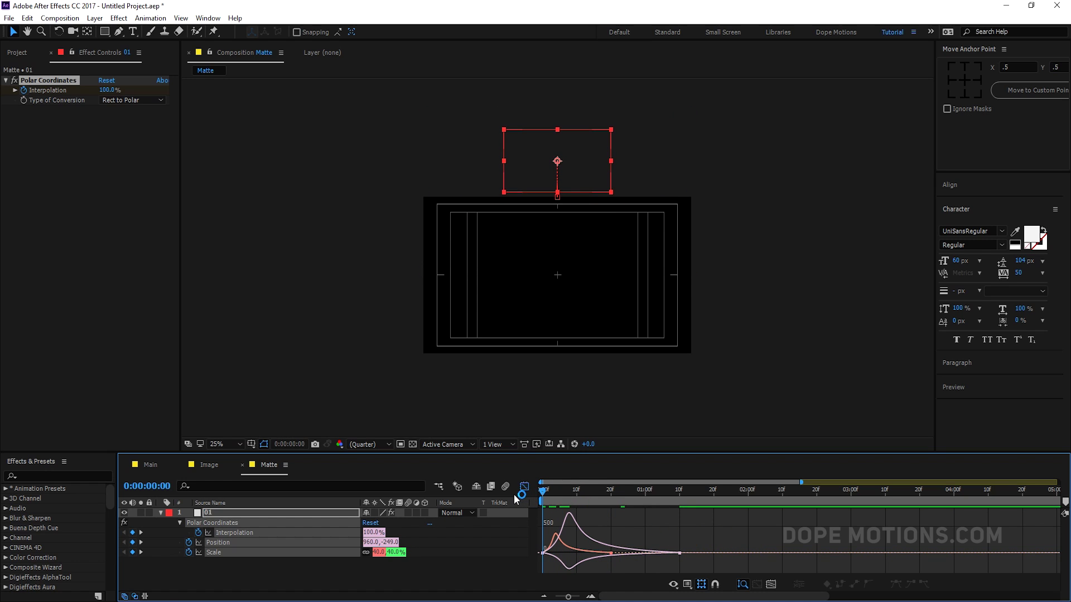
pyautogui.press('space')
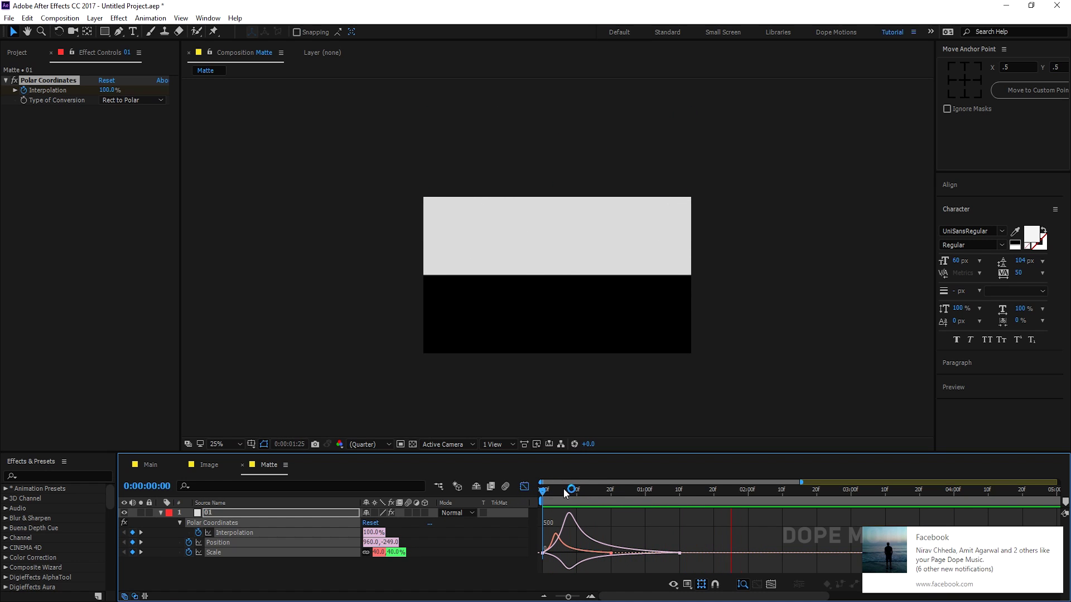
pyautogui.moveTo(564, 493); pyautogui.dragTo(600, 490)
pyautogui.click(1054, 536)
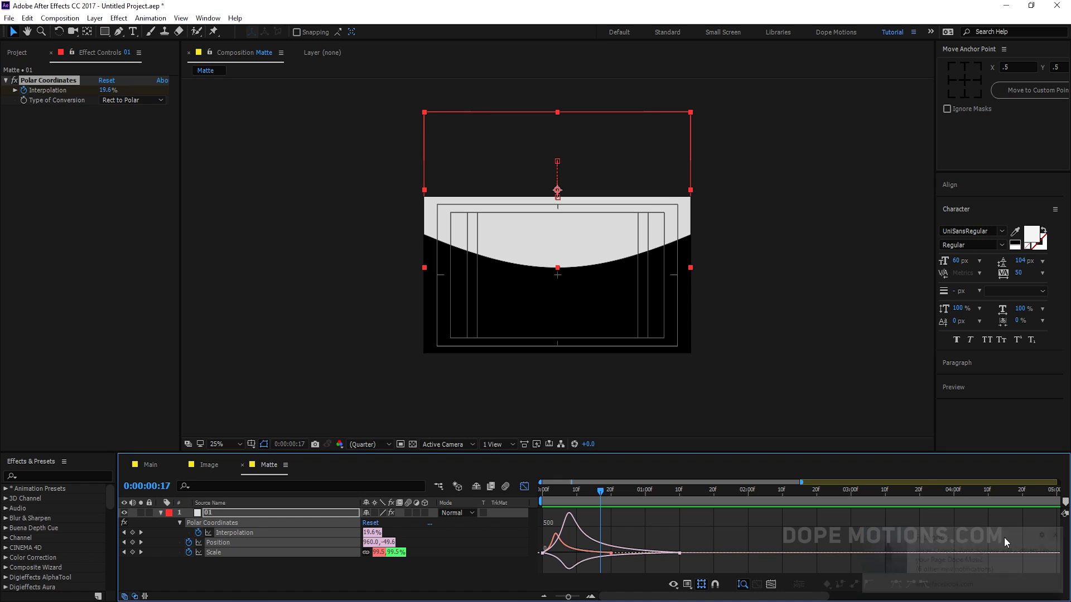
pyautogui.click(624, 500)
pyautogui.moveTo(617, 496)
pyautogui.mouseDown()
pyautogui.moveTo(521, 494)
pyautogui.moveTo(648, 503)
pyautogui.moveTo(584, 498)
pyautogui.moveTo(620, 497)
pyautogui.mouseUp()
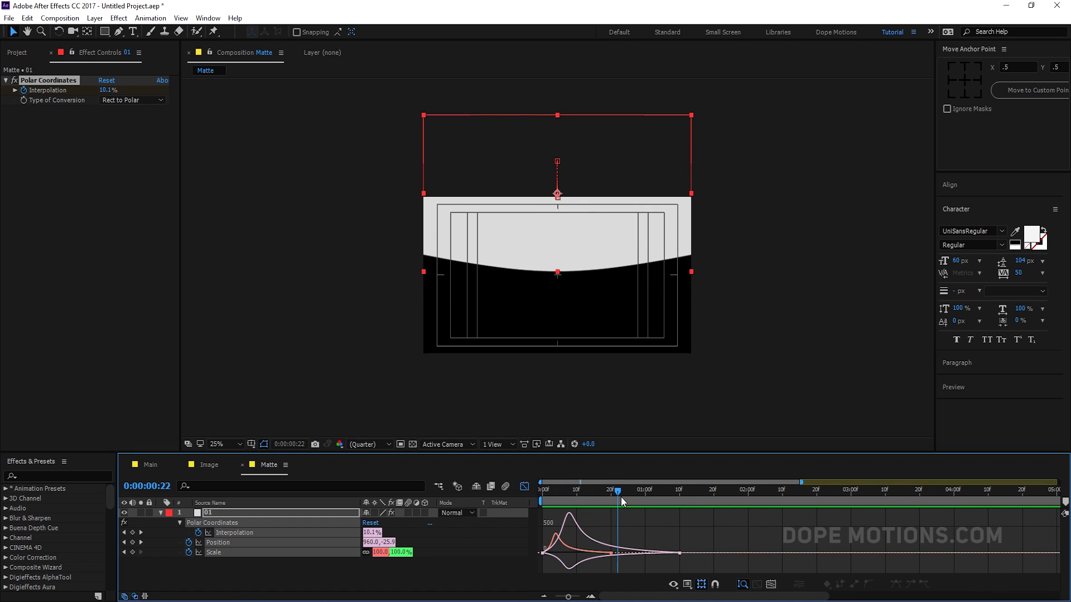
# Step: Collapse layer 01's properties and return from the graph editor to the layer bars
pyautogui.click(269, 573)
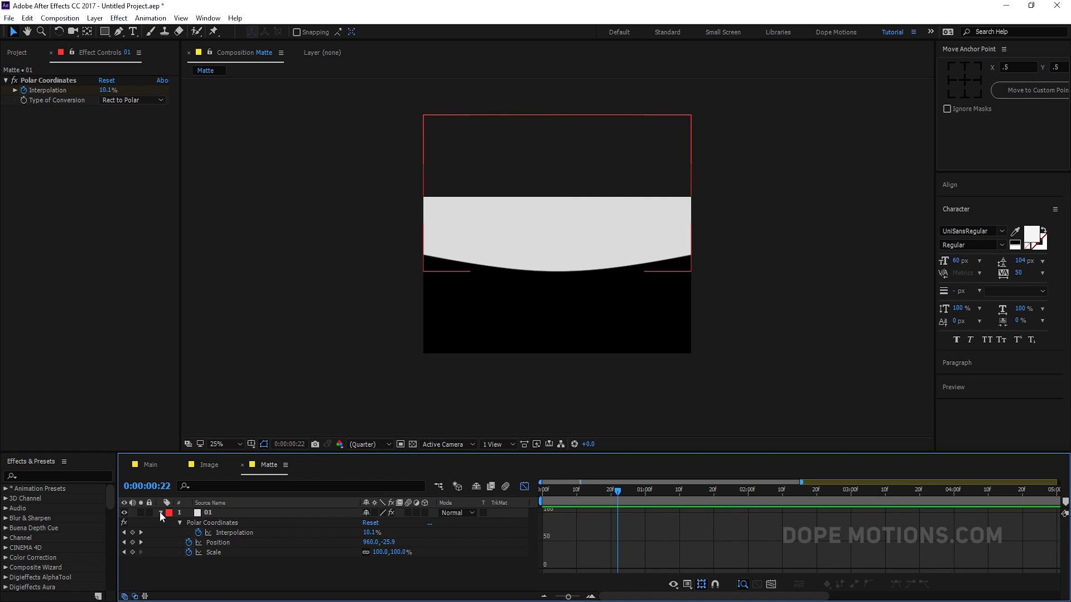
pyautogui.click(161, 513)
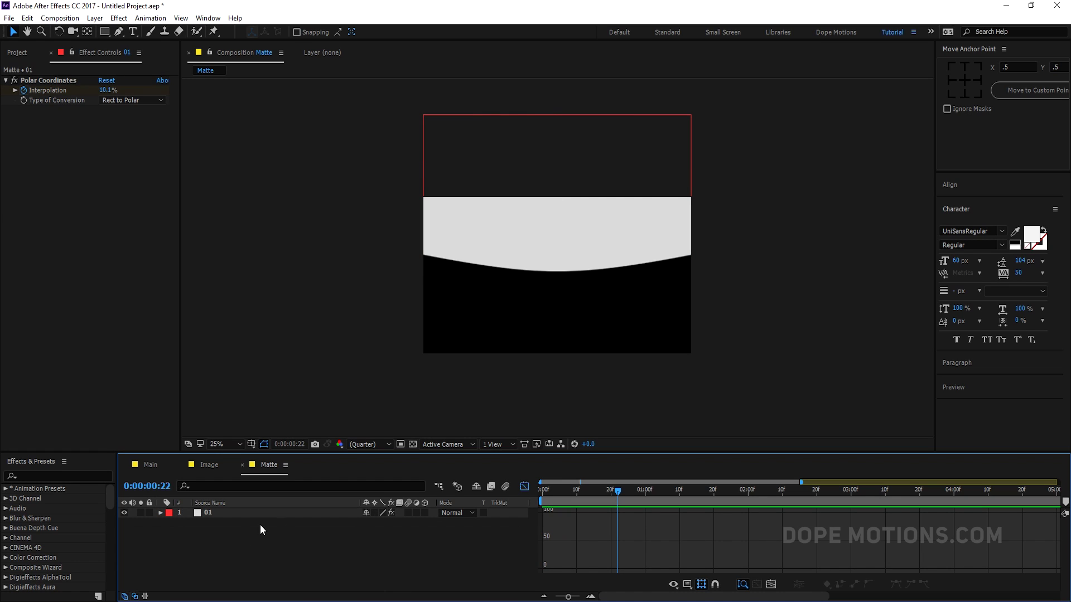
pyautogui.click(523, 486)
# Step: Add the Matte composition above the Image layer in the Main composition
pyautogui.click(151, 465)
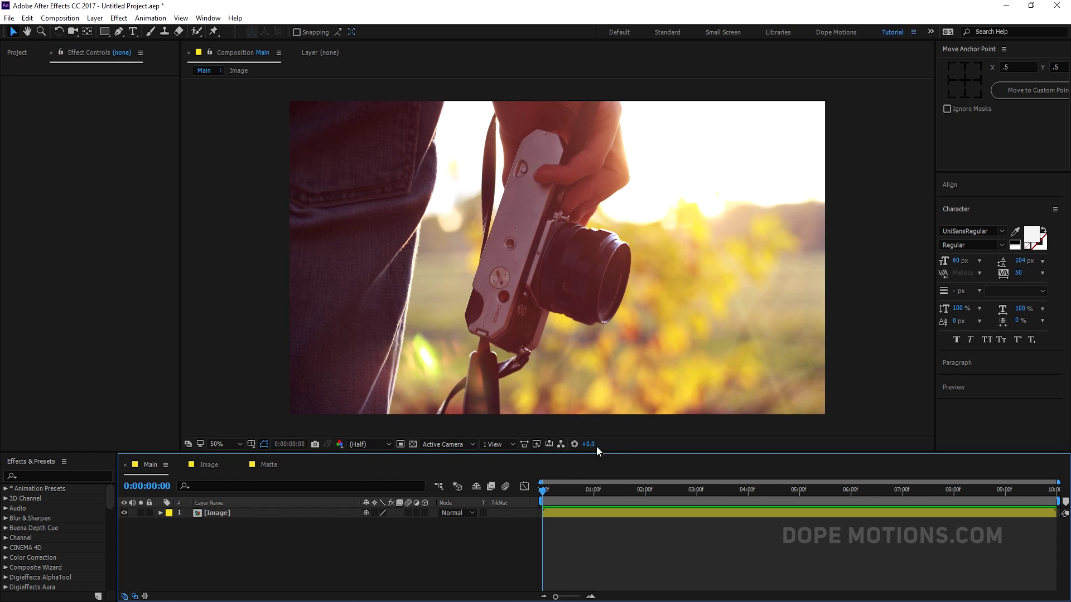
pyautogui.click(197, 513)
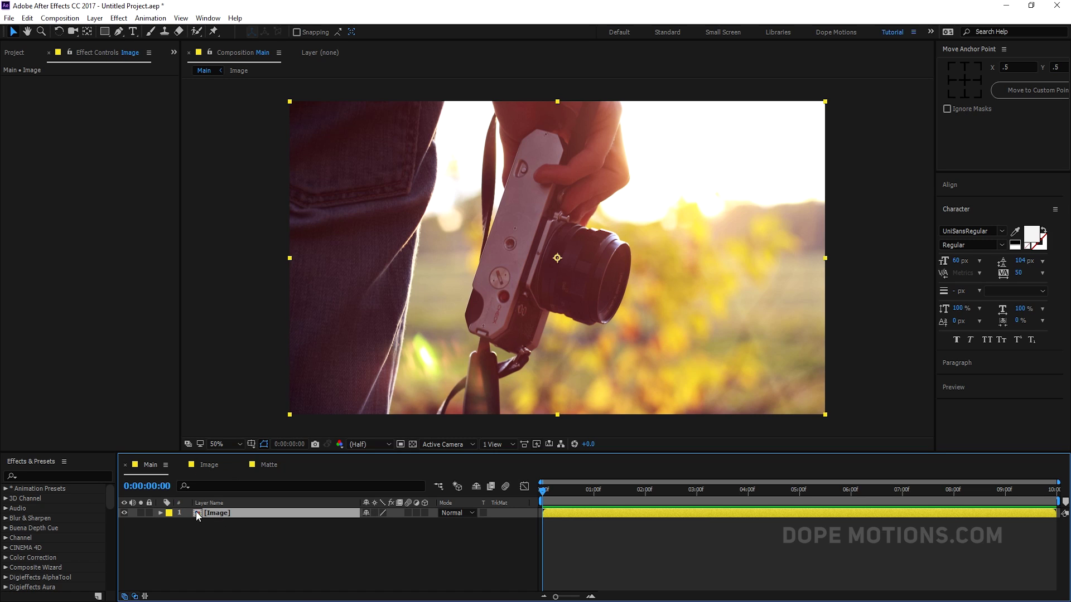
pyautogui.hotkey('ctrl', '0')
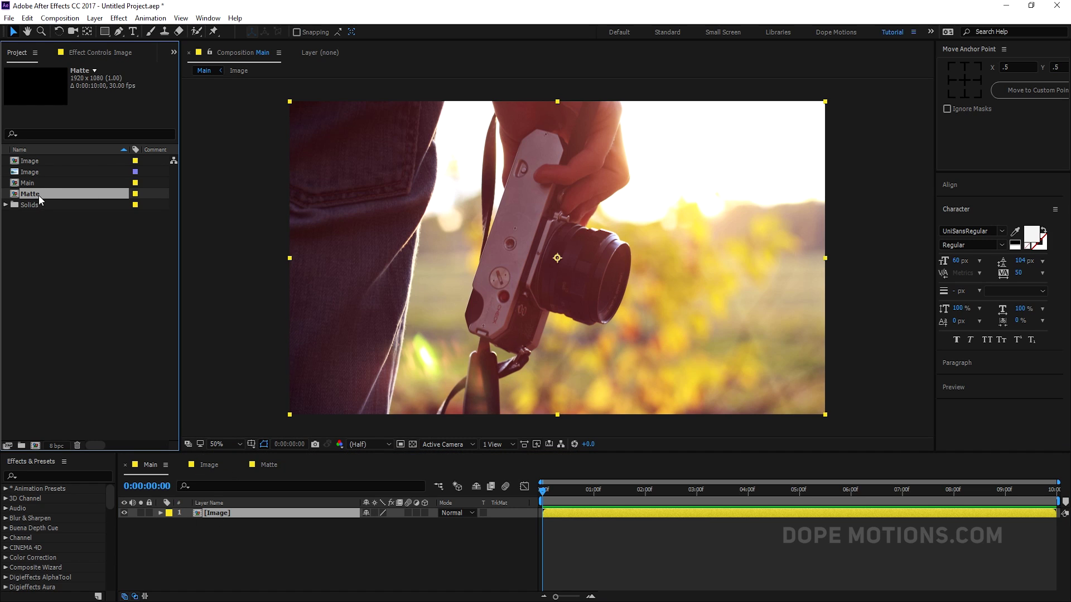
pyautogui.moveTo(34, 195); pyautogui.dragTo(212, 508)
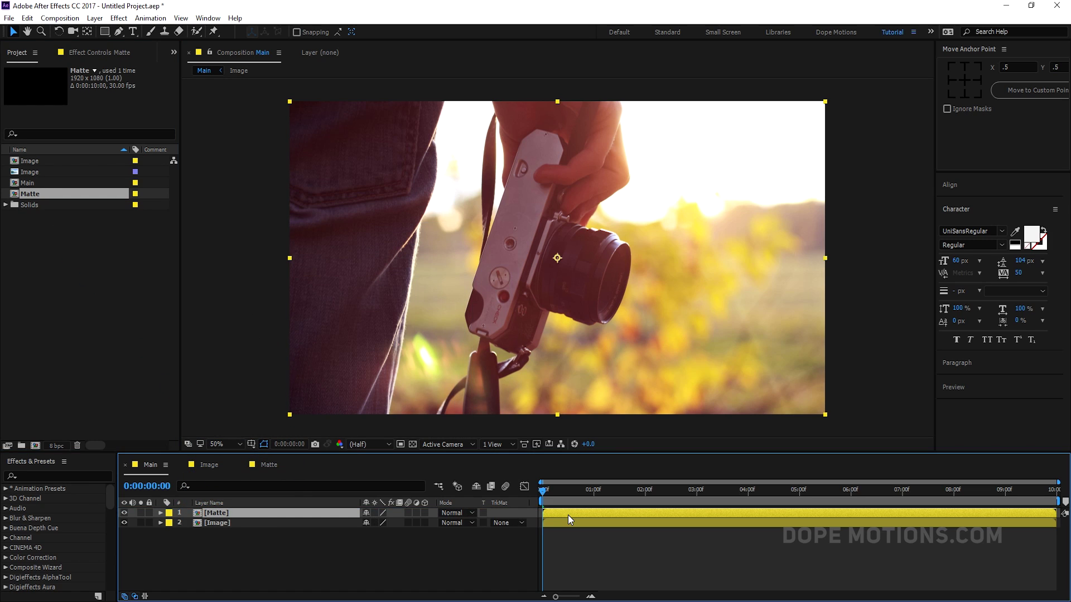
# Step: Set the Image layer's track matte to Alpha using the Matte layer and check the reveal at 0:00:00:16
pyautogui.click(508, 523)
pyautogui.click(524, 552)
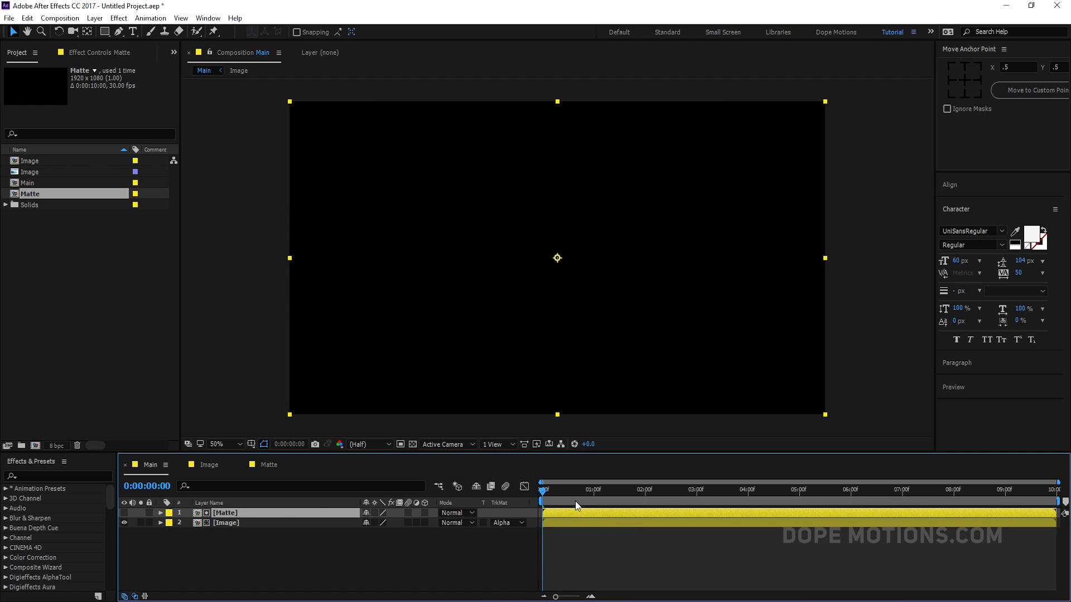
pyautogui.moveTo(574, 490)
pyautogui.mouseDown()
pyautogui.moveTo(626, 496)
pyautogui.moveTo(534, 489)
pyautogui.moveTo(600, 496)
pyautogui.moveTo(560, 490)
pyautogui.moveTo(570, 495)
pyautogui.mouseUp()
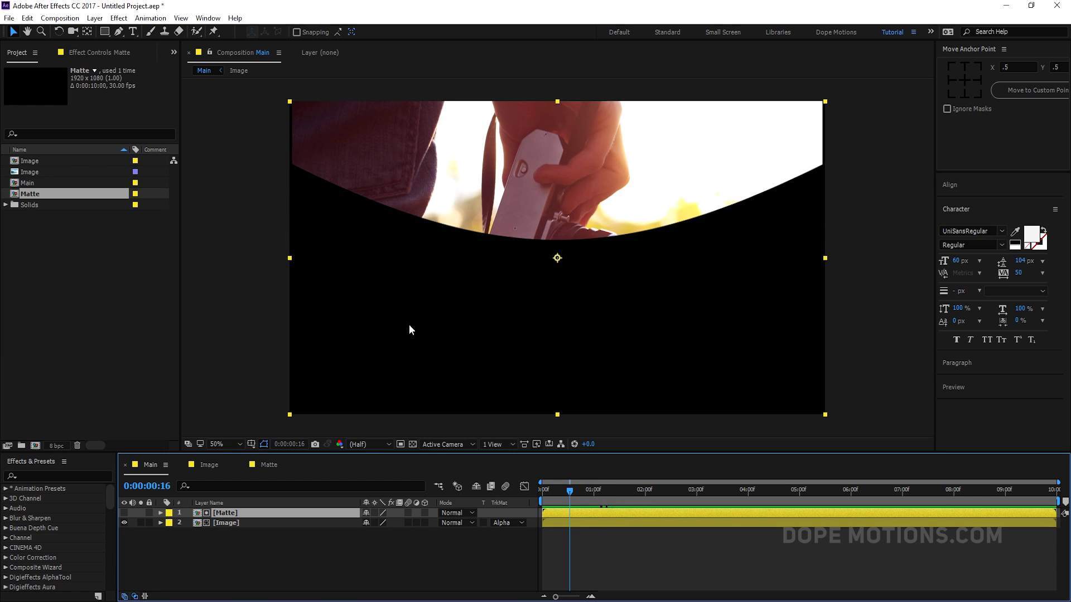
# Step: Move layer 01's second Scale keyframe in the Matte composition to 0:00:00:15 and check the reveal in the Main composition
pyautogui.doubleClick(227, 517)
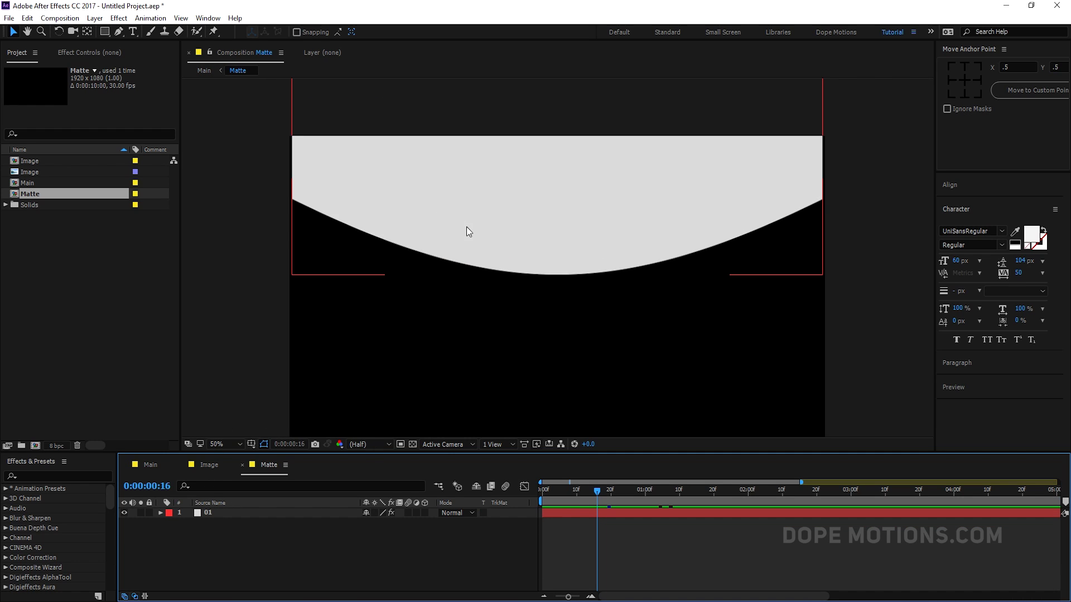
pyautogui.click(521, 511)
pyautogui.press('u')
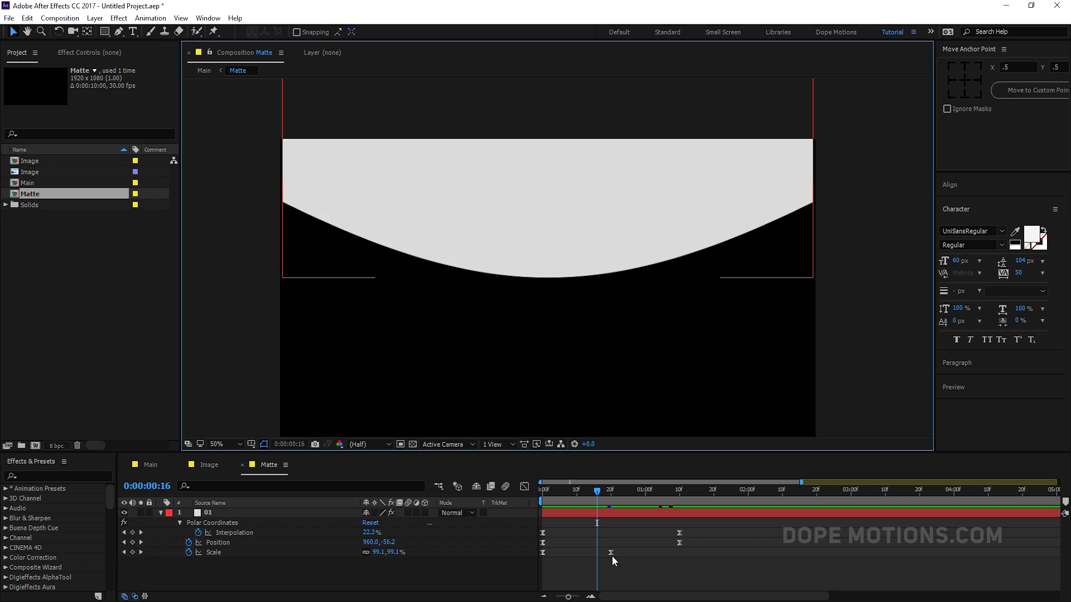
pyautogui.click(594, 488)
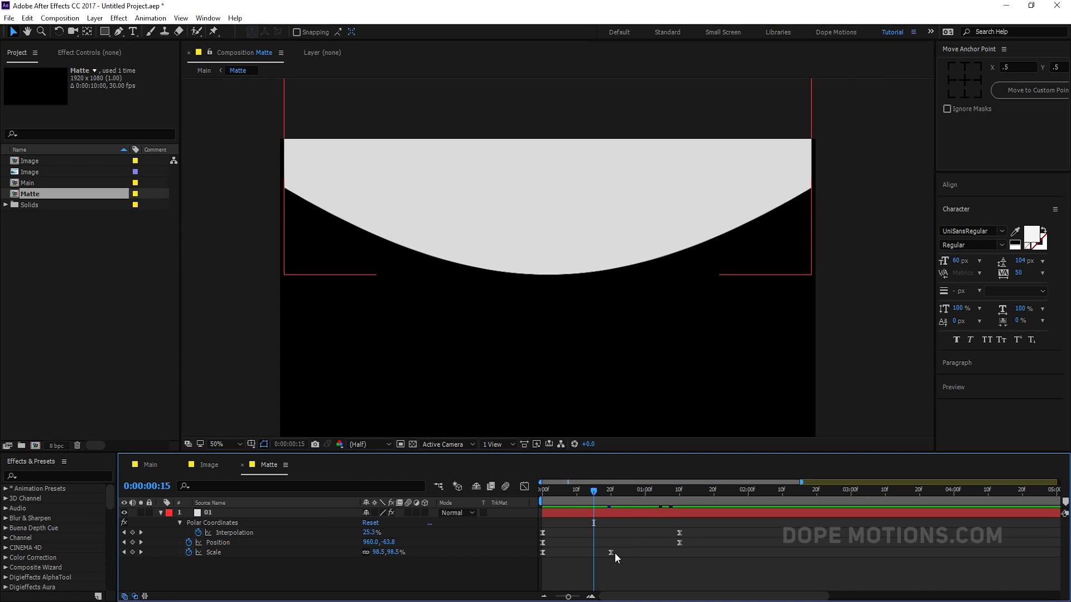
pyautogui.moveTo(611, 553); pyautogui.dragTo(594, 552)
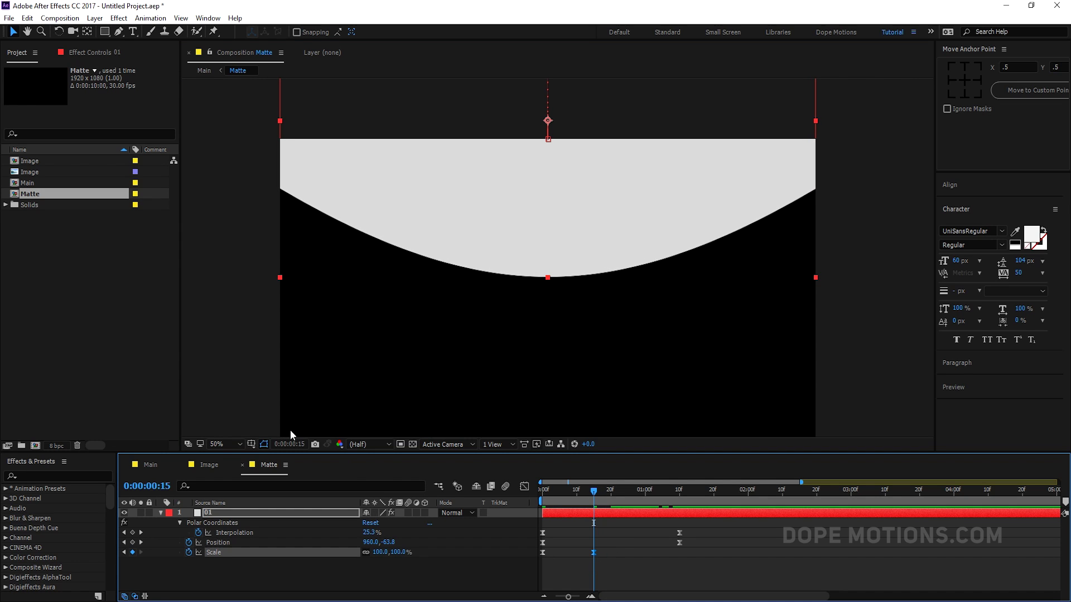
pyautogui.click(150, 465)
pyautogui.moveTo(555, 484); pyautogui.dragTo(595, 498)
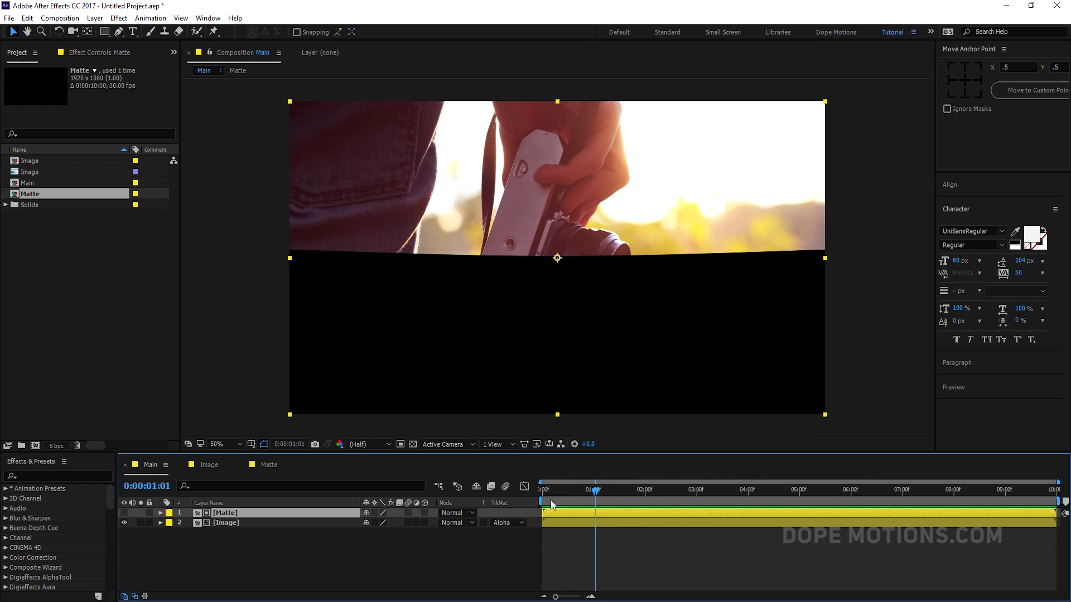
# Step: Duplicate the Matte and Image layers together in the Main composition and set the copies' label colour to Red
pyautogui.click(214, 539)
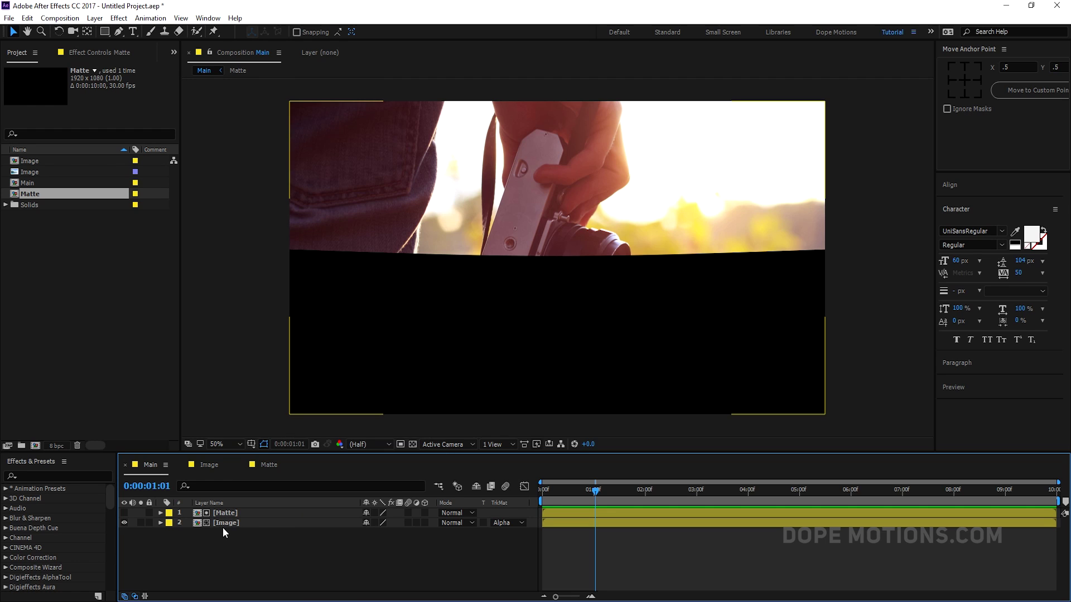
pyautogui.moveTo(222, 527); pyautogui.dragTo(235, 516)
pyautogui.hotkey('ctrl', 'd')
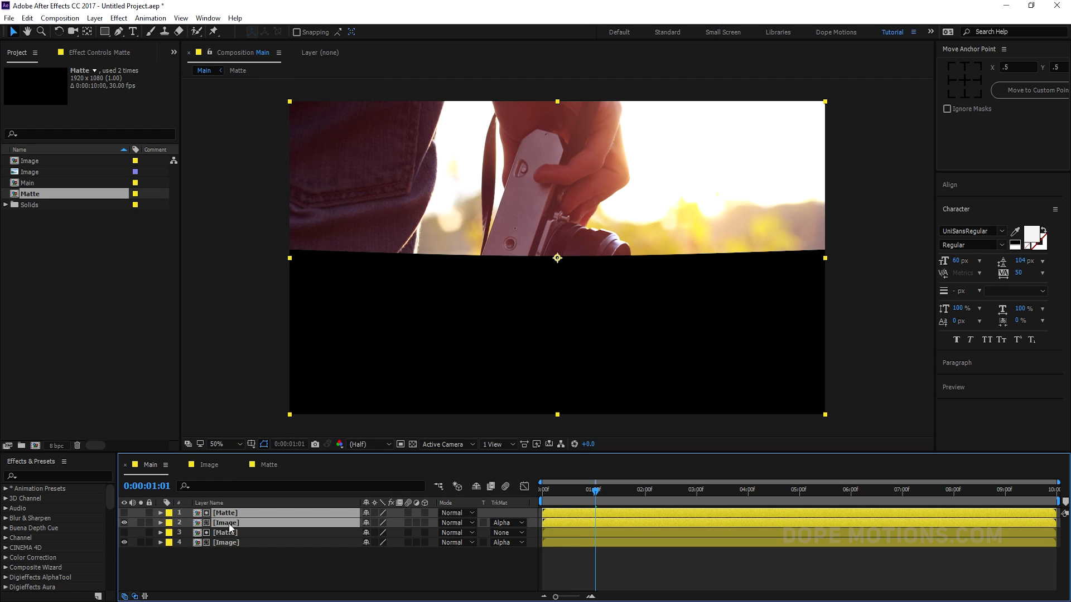
pyautogui.hotkey('ctrl', 'shift', 'a')
pyautogui.click(232, 517)
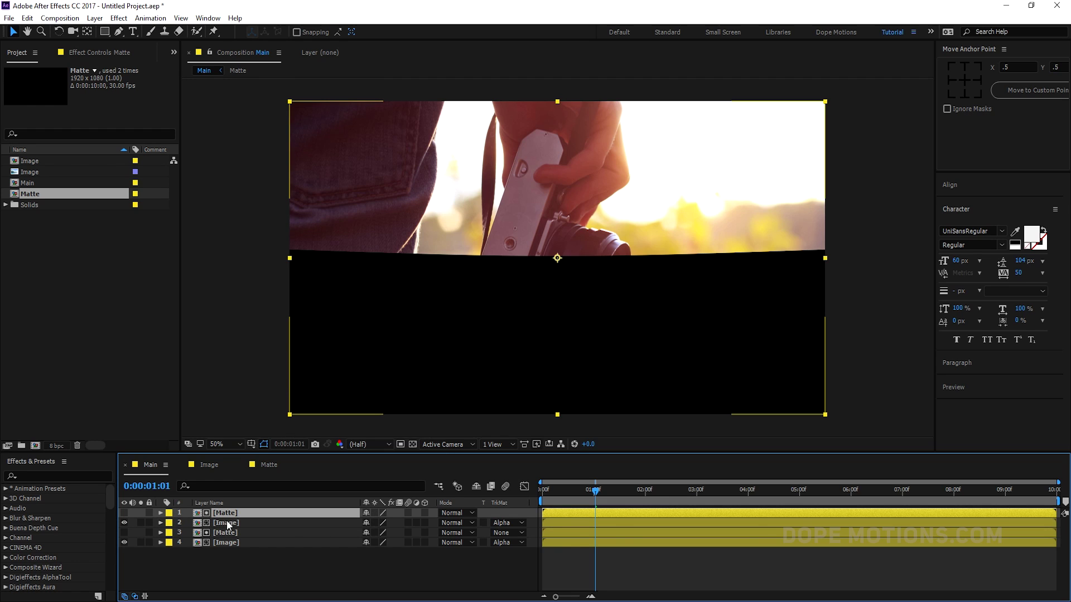
pyautogui.keyDown('shift'); pyautogui.click(226, 523); pyautogui.keyUp('shift')
pyautogui.click(169, 513)
pyautogui.click(190, 318)
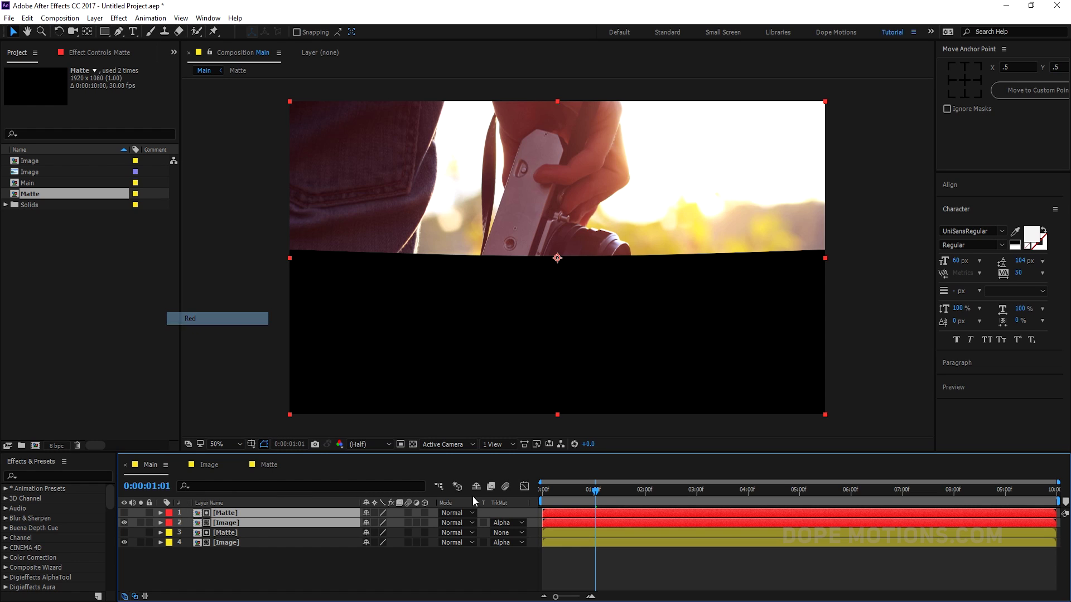
# Step: Rotate the red-labelled Matte layer by 180° so its curve reveals the lower half of the image
pyautogui.click(238, 549)
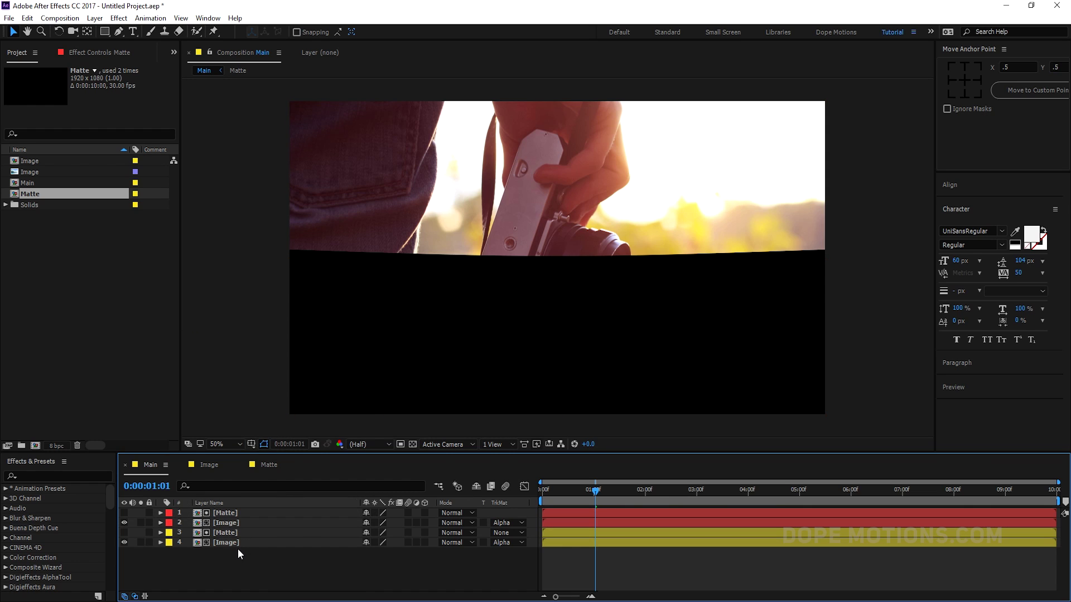
pyautogui.click(229, 512)
pyautogui.press('r')
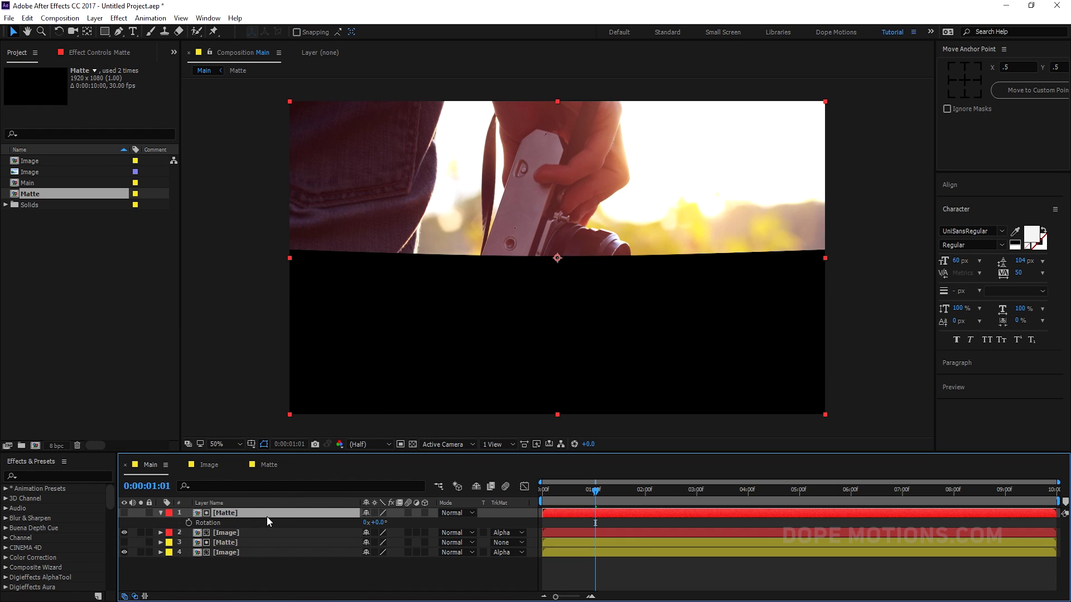
pyautogui.moveTo(376, 522); pyautogui.dragTo(498, 540)
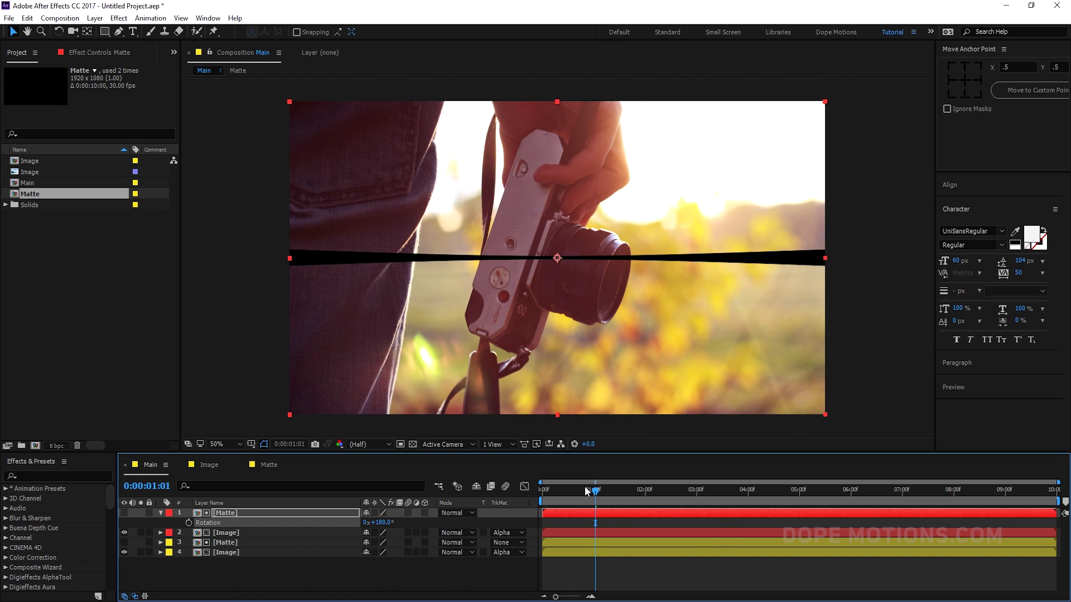
# Step: Inspect the seam between the image halves at 0:00:02:04, set the preview resolution to Full, and check the curves at 0:00:00:16
pyautogui.moveTo(587, 491); pyautogui.dragTo(652, 490)
pyautogui.press('.')
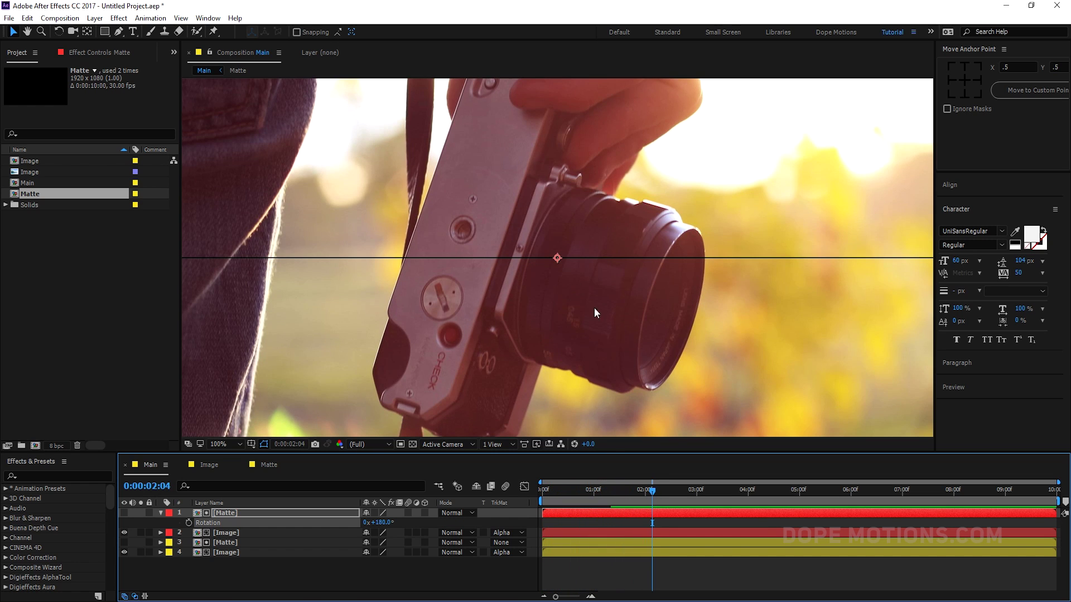
pyautogui.click(246, 514)
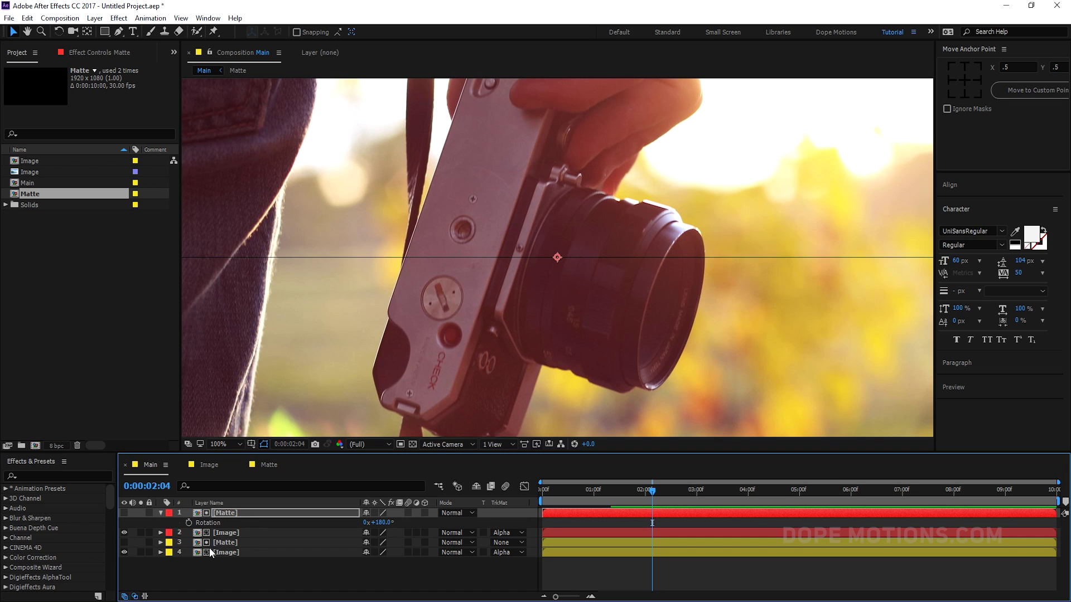
pyautogui.click(229, 543)
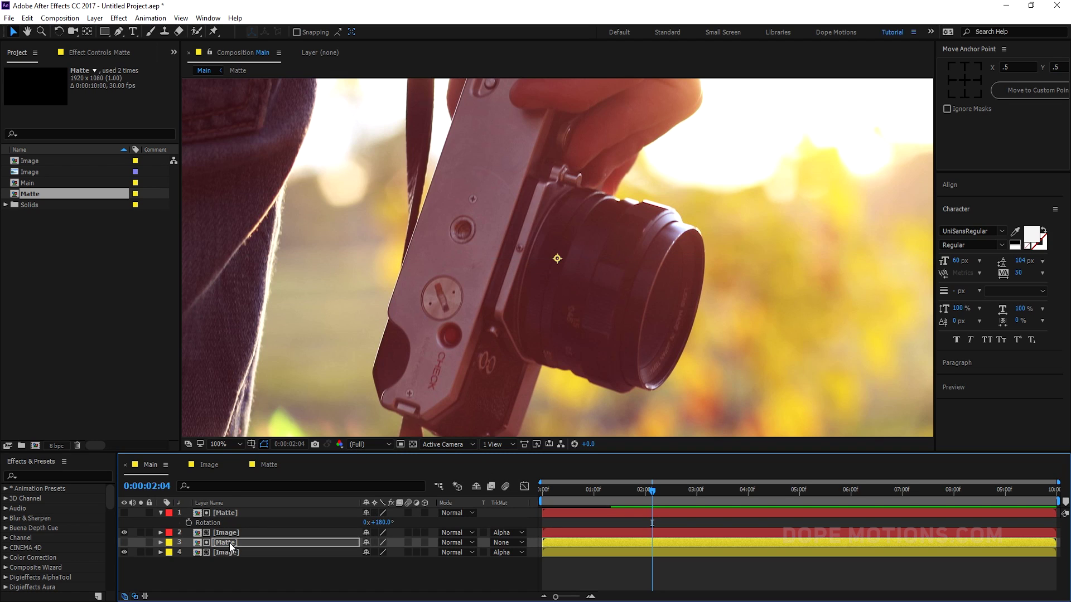
pyautogui.press(',')
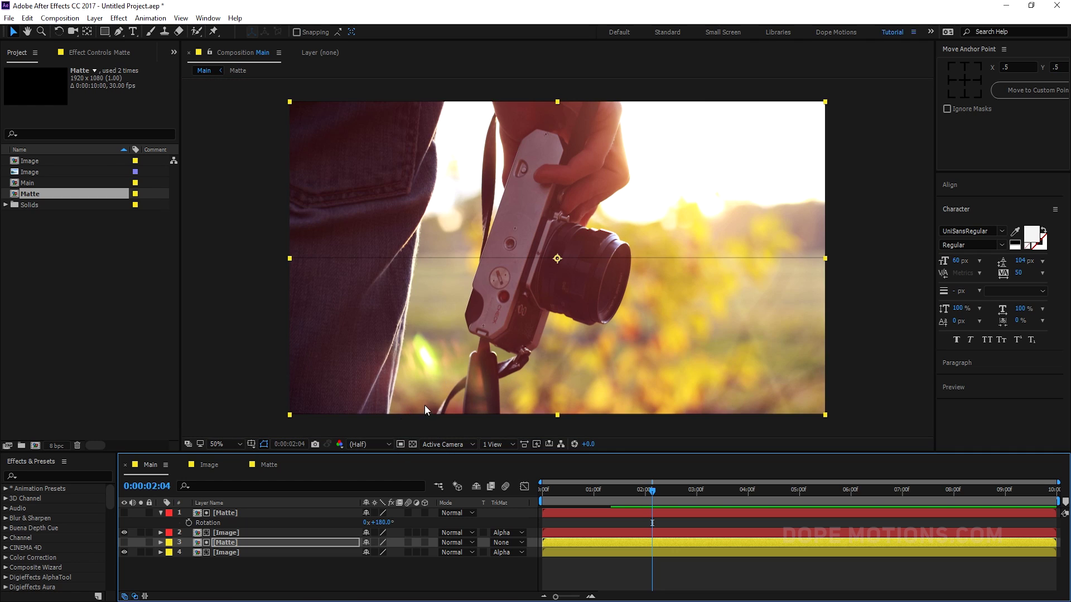
pyautogui.click(368, 445)
pyautogui.click(369, 457)
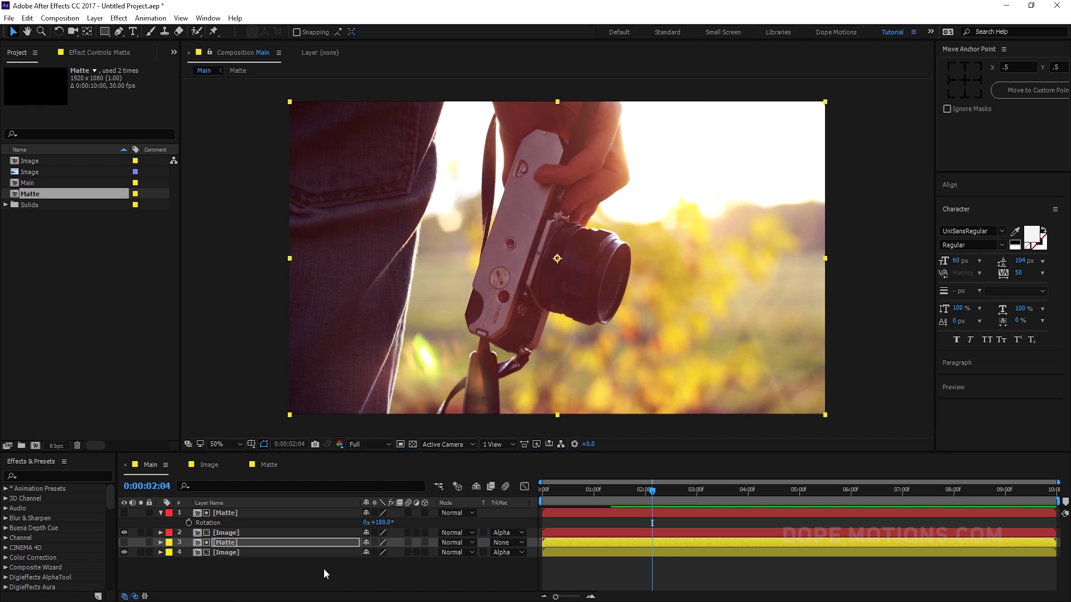
pyautogui.moveTo(616, 490); pyautogui.dragTo(570, 485)
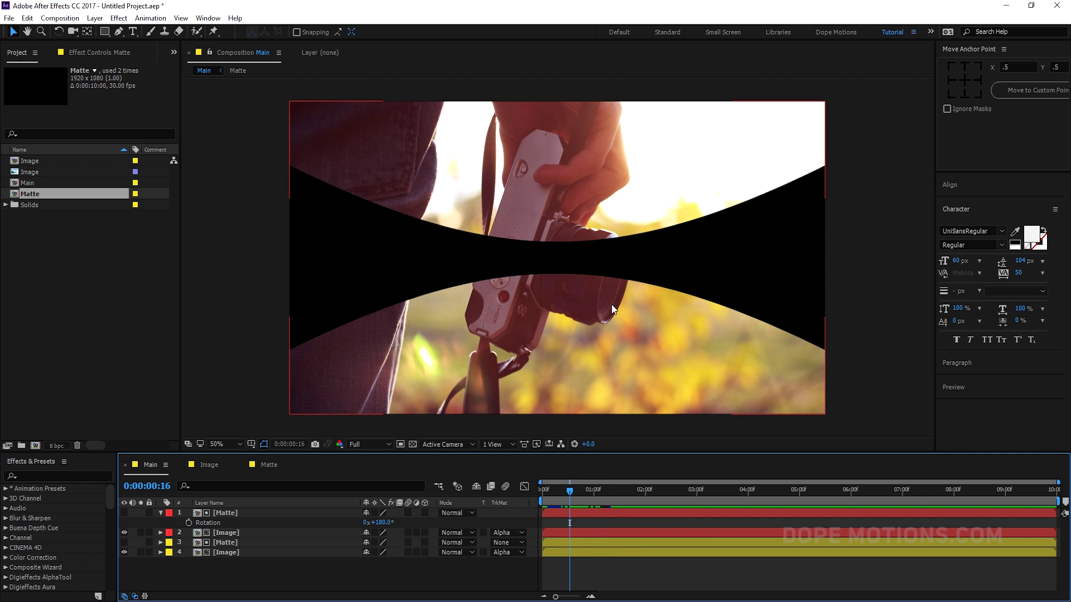
pyautogui.click(161, 513)
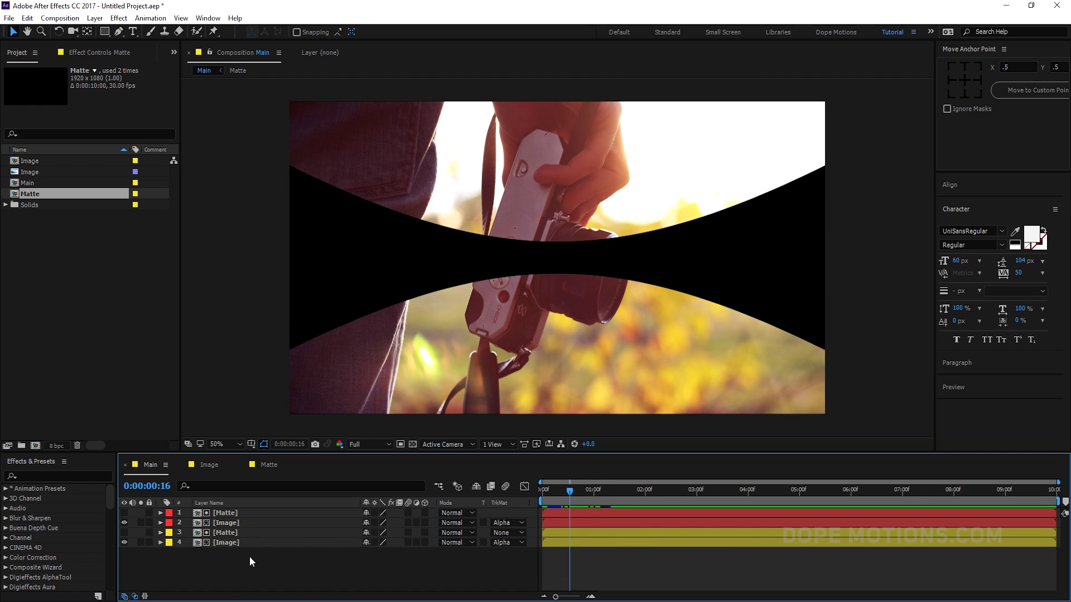
pyautogui.click(225, 513)
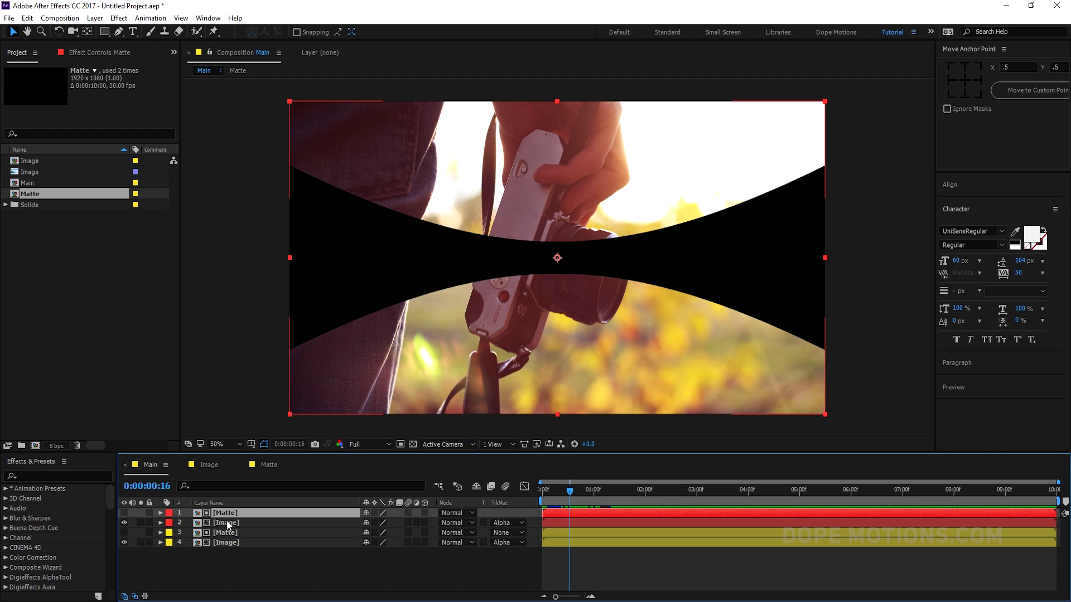
pyautogui.keyDown('shift'); pyautogui.click(252, 521); pyautogui.keyUp('shift')
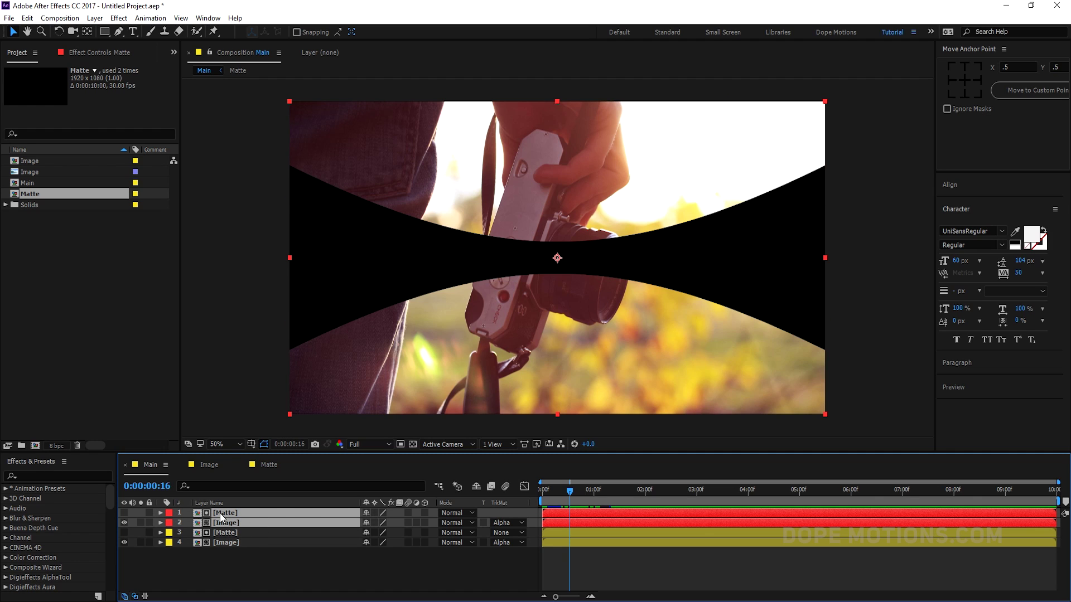
pyautogui.hotkey('ctrl', 'd')
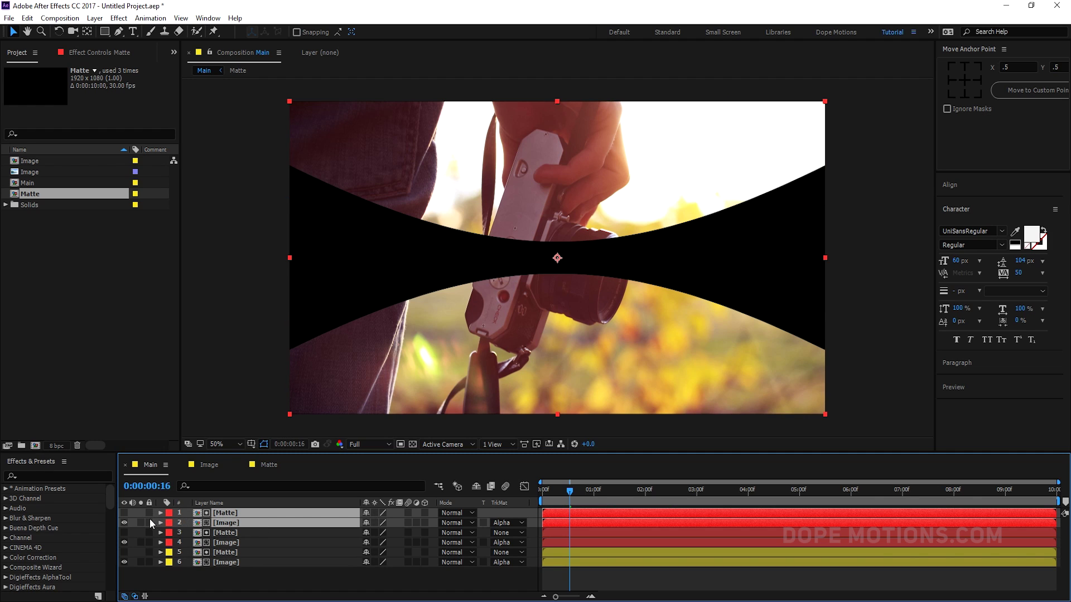
pyautogui.click(167, 513)
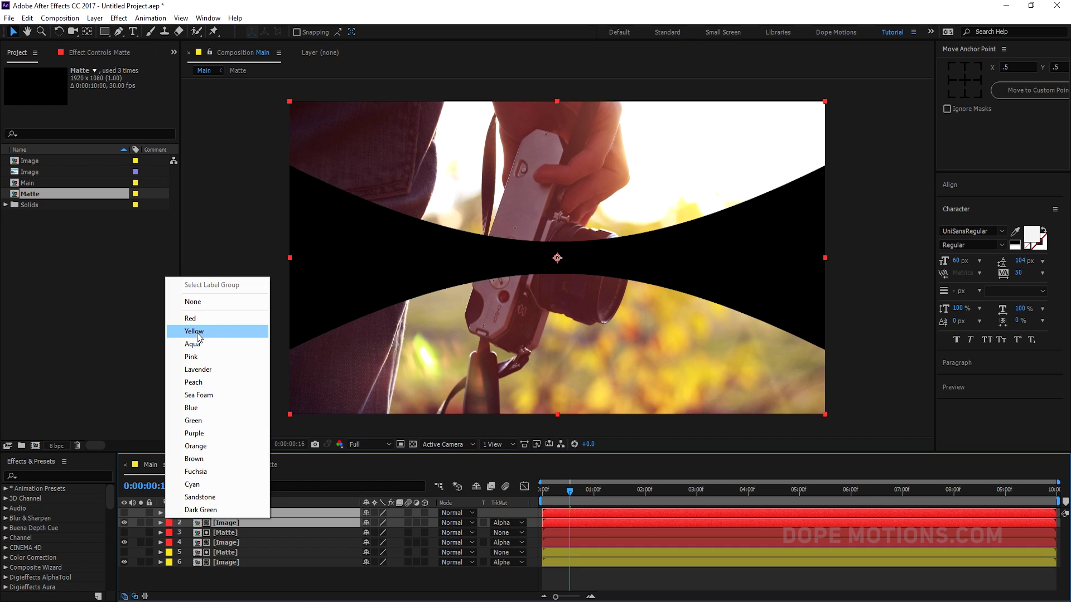
pyautogui.click(236, 535)
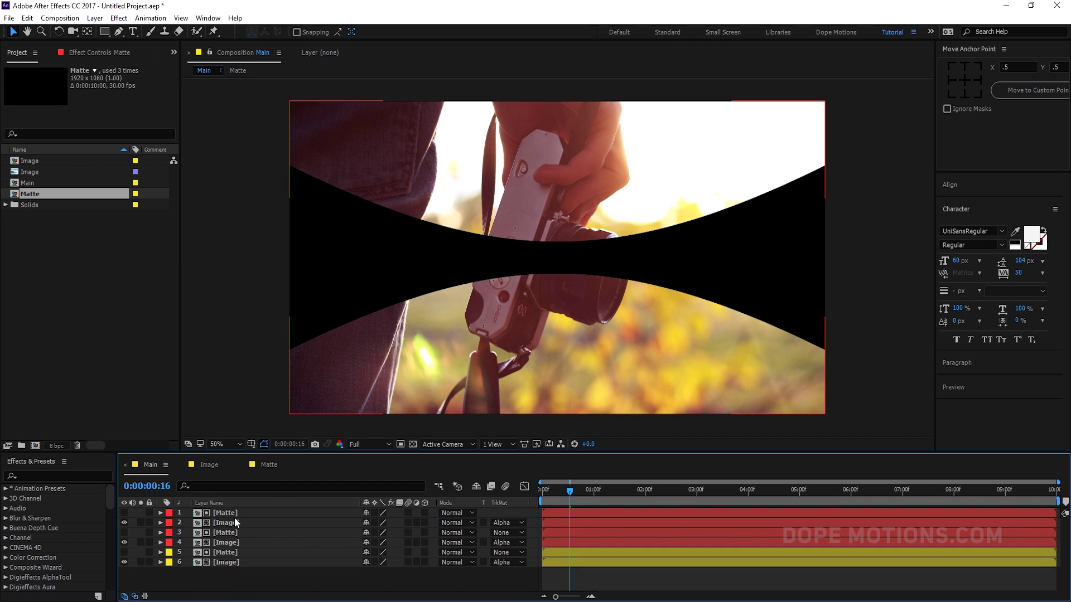
pyautogui.hotkey('ctrl', 'z')
# Step: Pre-compose the red-labelled Matte and Image layers as "bottom" and toggle its visibility to check which half it holds
pyautogui.rightClick(233, 518)
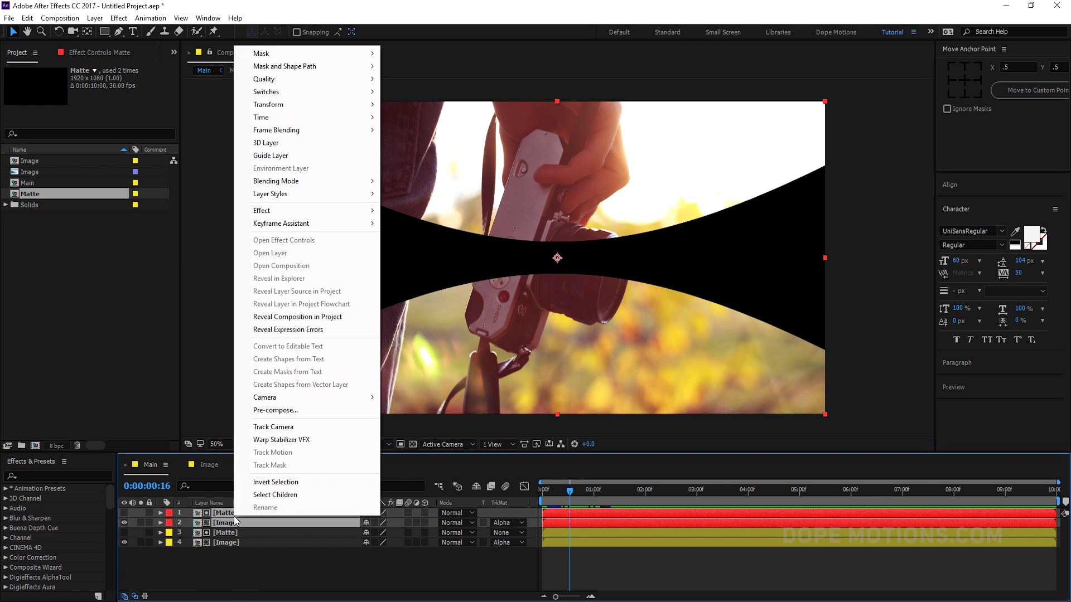
pyautogui.click(271, 411)
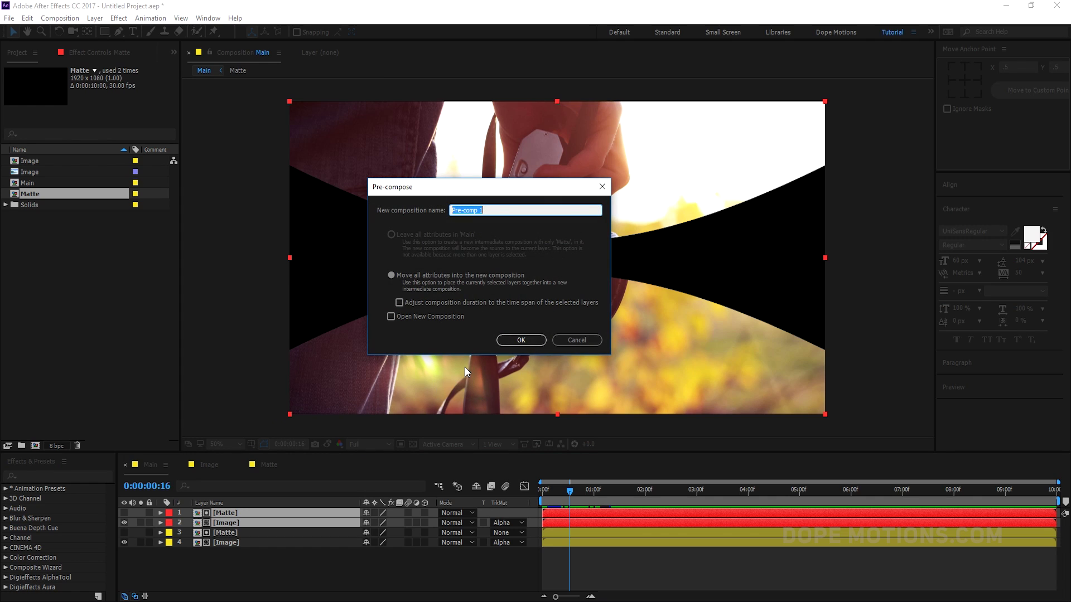
pyautogui.write('bottom')
pyautogui.click(512, 345)
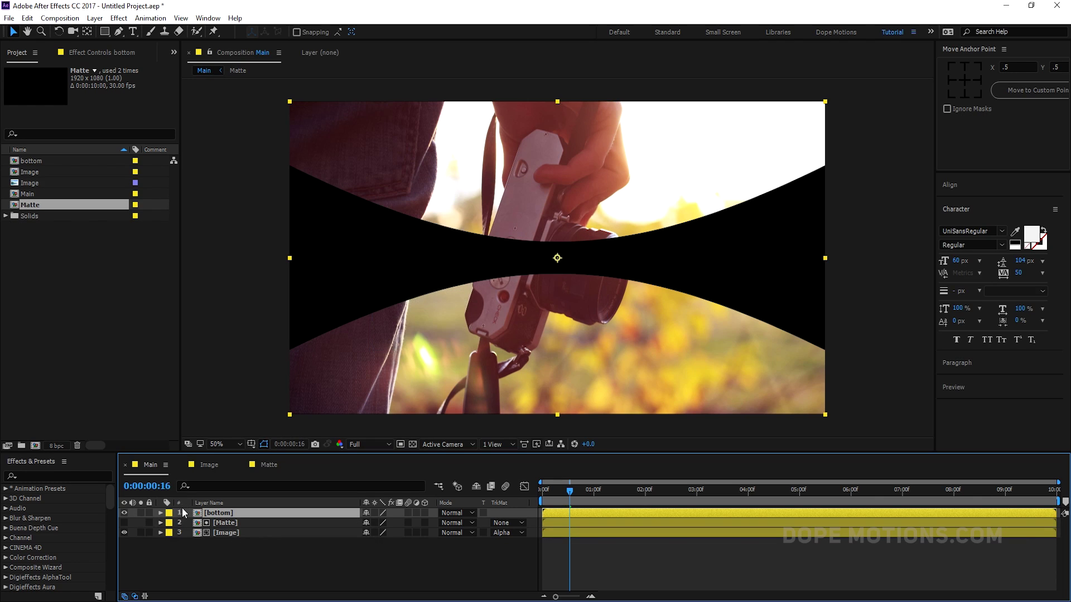
pyautogui.click(123, 513)
pyautogui.click(124, 513)
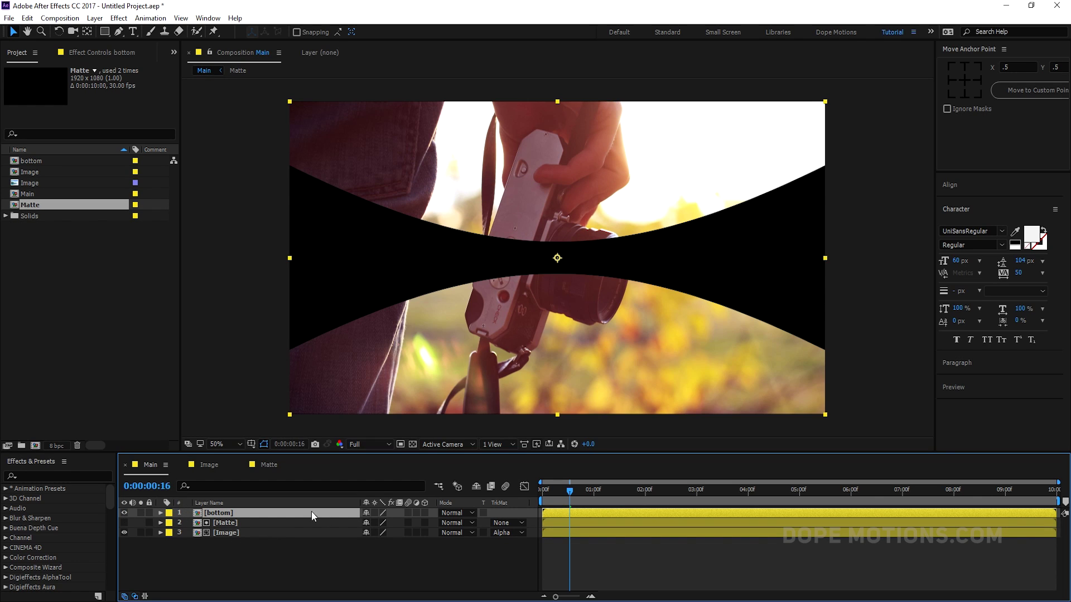
# Step: Pre-compose the remaining Matte and Image layers in the Main composition as "top"
pyautogui.click(259, 523)
pyautogui.keyDown('shift'); pyautogui.click(237, 533); pyautogui.keyUp('shift')
pyautogui.rightClick(237, 532)
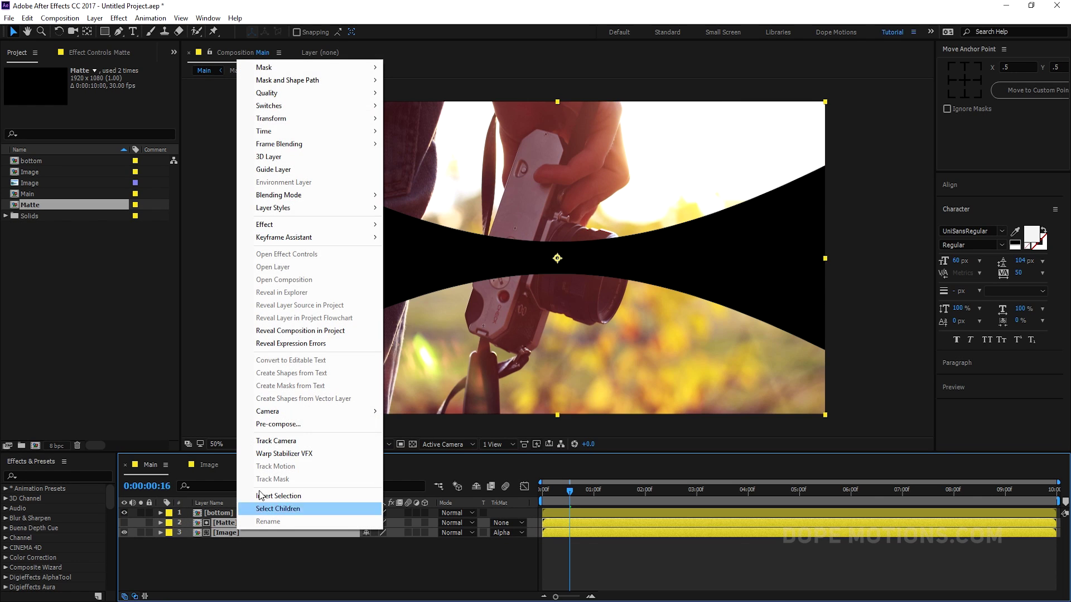
pyautogui.click(269, 424)
pyautogui.write('top')
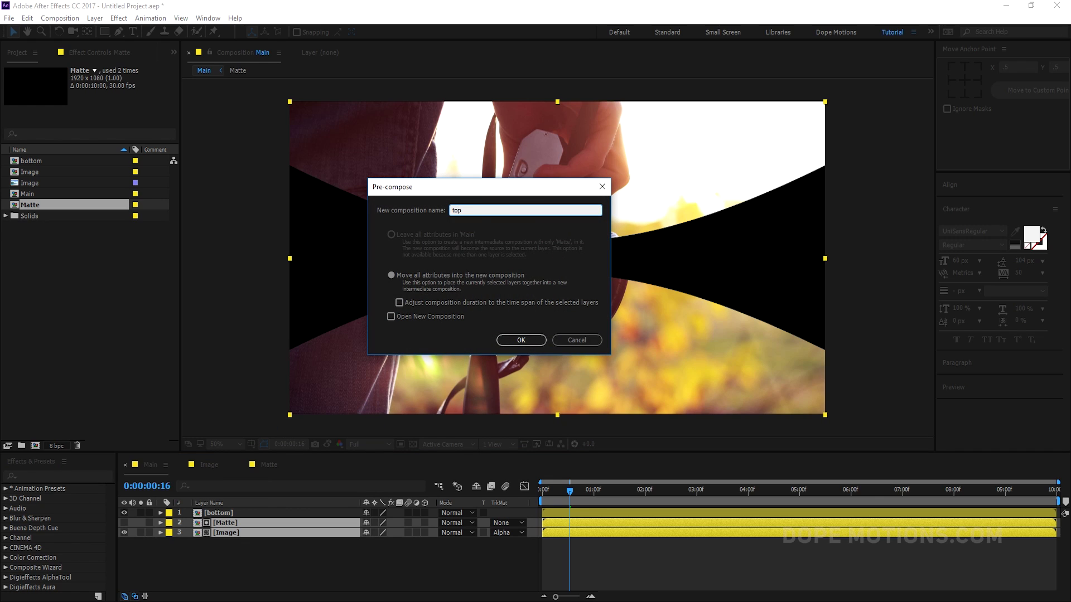
pyautogui.press('Return')
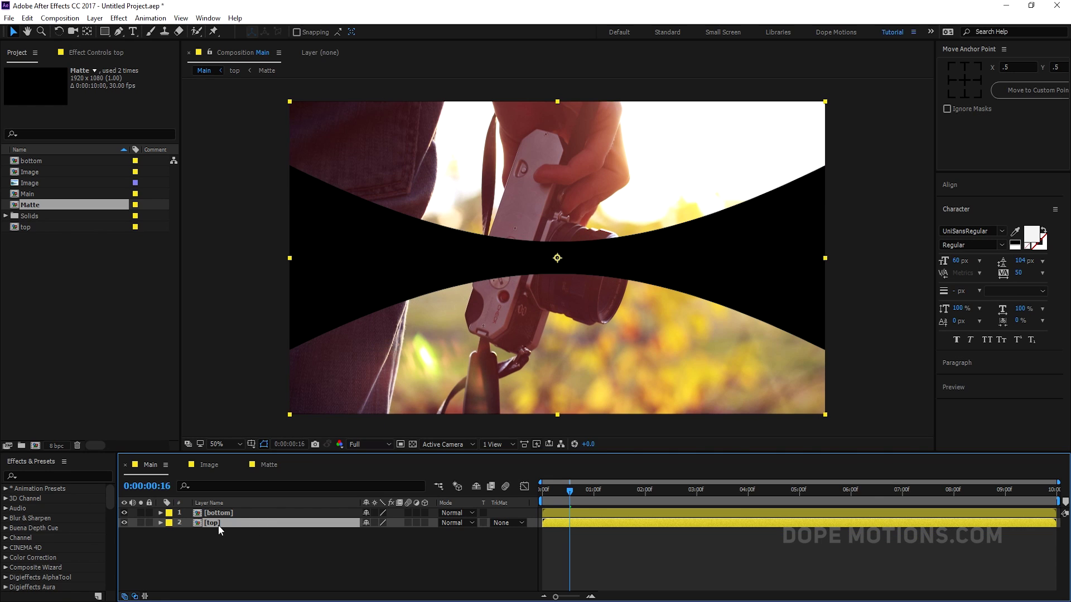
# Step: Duplicate the top layer and the bottom layer in the Main composition
pyautogui.hotkey('ctrl', 'd')
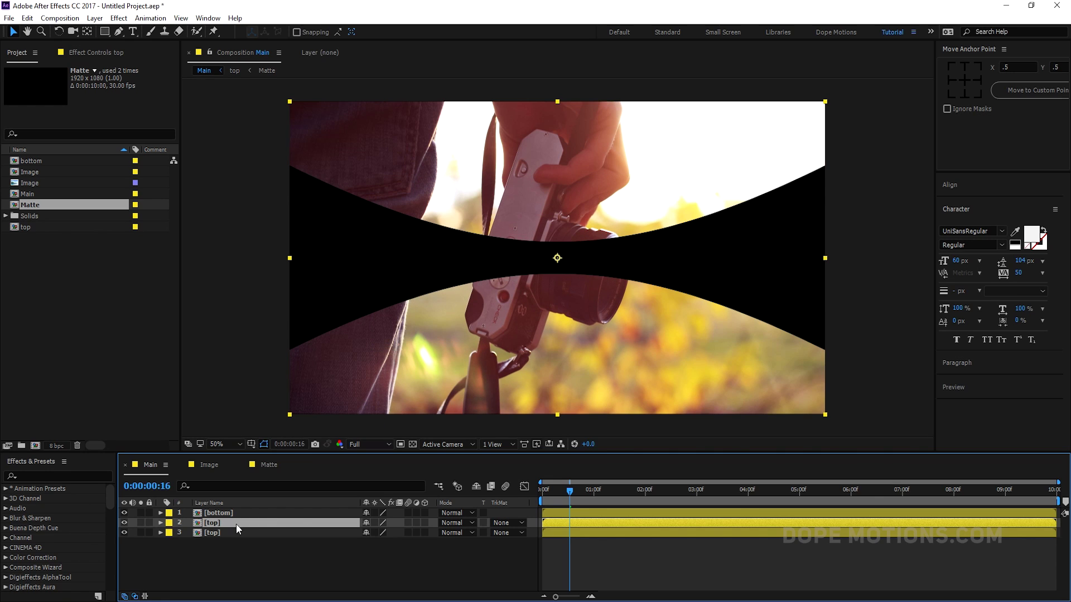
pyautogui.click(216, 514)
pyautogui.hotkey('ctrl', 'd')
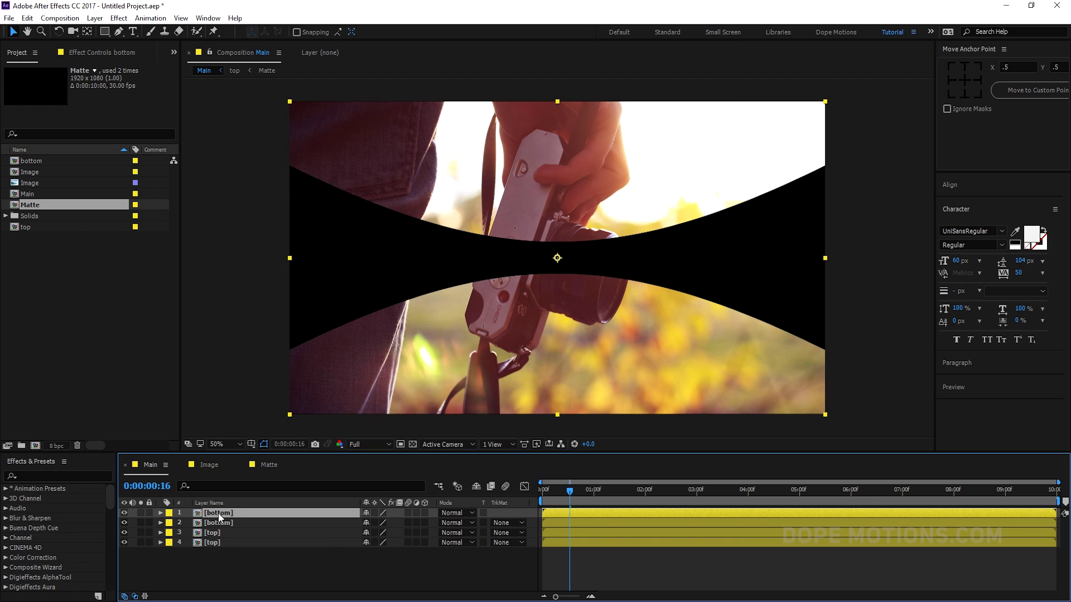
# Step: Label the uppermost copies of the bottom and top layers red and shift both about seven frames later in time
pyautogui.keyDown('ctrl'); pyautogui.click(210, 531); pyautogui.keyUp('ctrl')
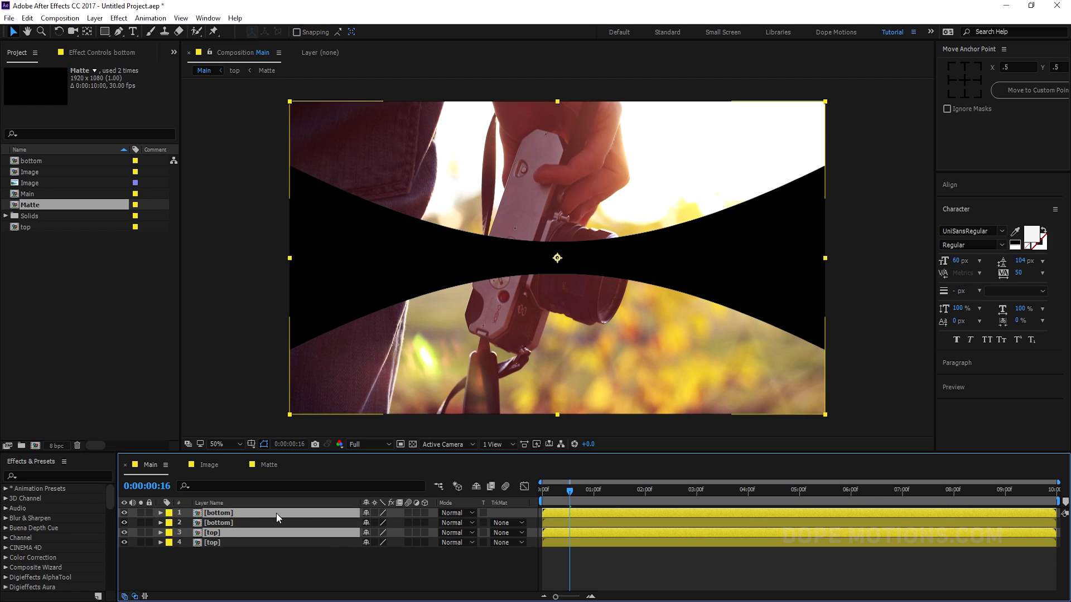
pyautogui.click(169, 521)
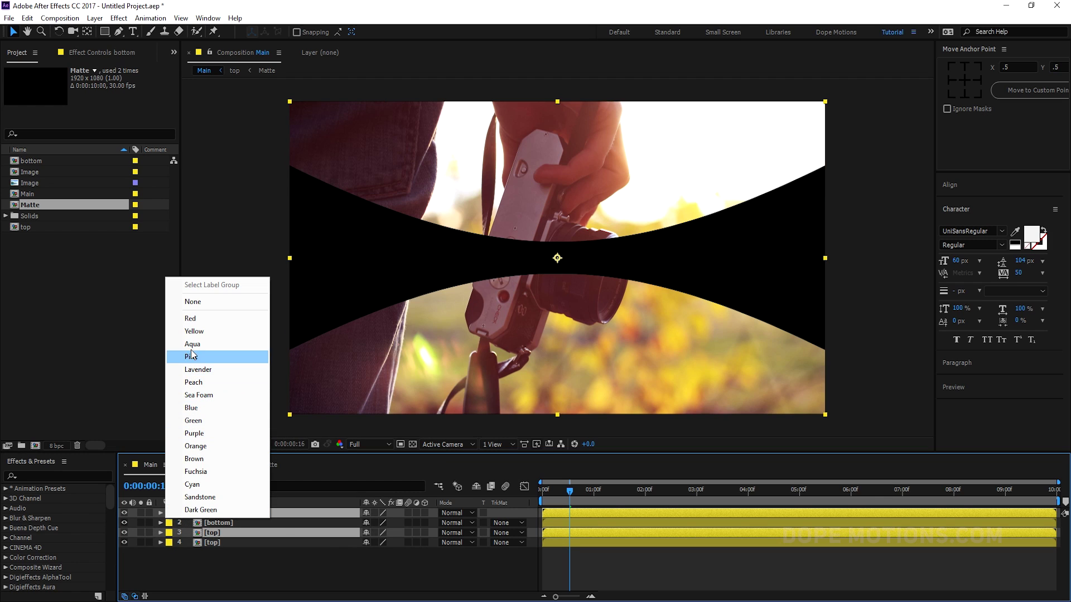
pyautogui.click(194, 318)
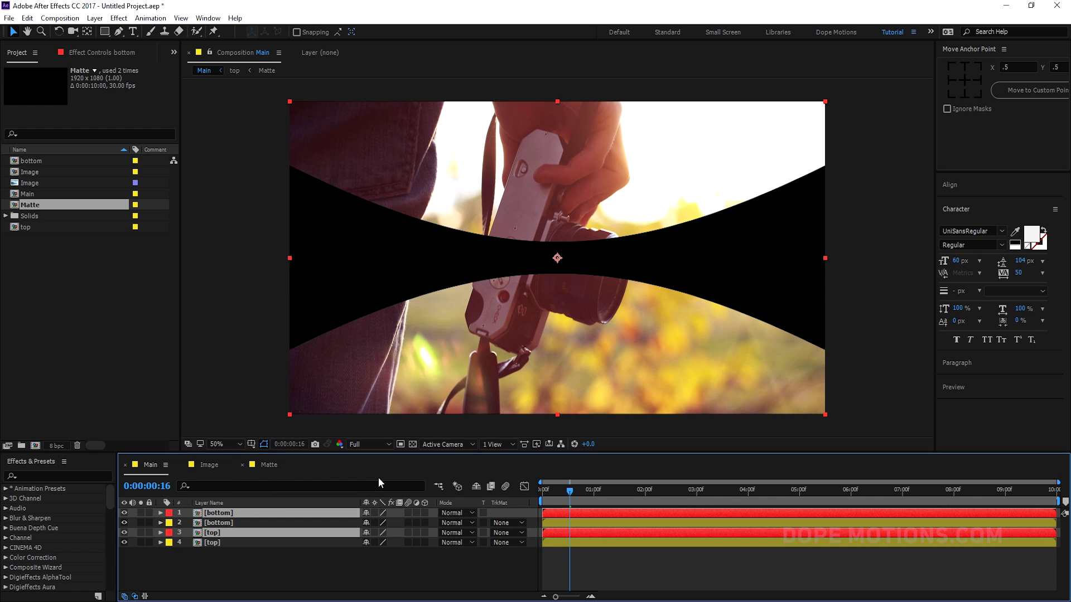
pyautogui.moveTo(551, 530); pyautogui.dragTo(560, 530)
pyautogui.click(556, 550)
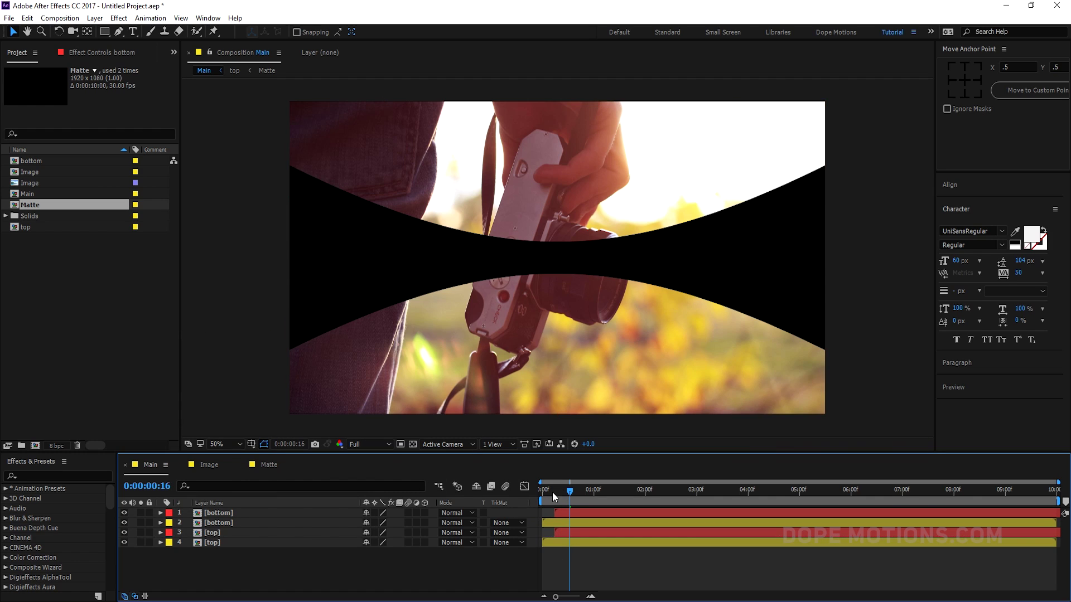
# Step: Add a Fill effect to the yellow-labelled top layer, colour it white, and set the layer's blending mode to Overlay
pyautogui.click(219, 543)
pyautogui.hotkey('ctrl', 'space')
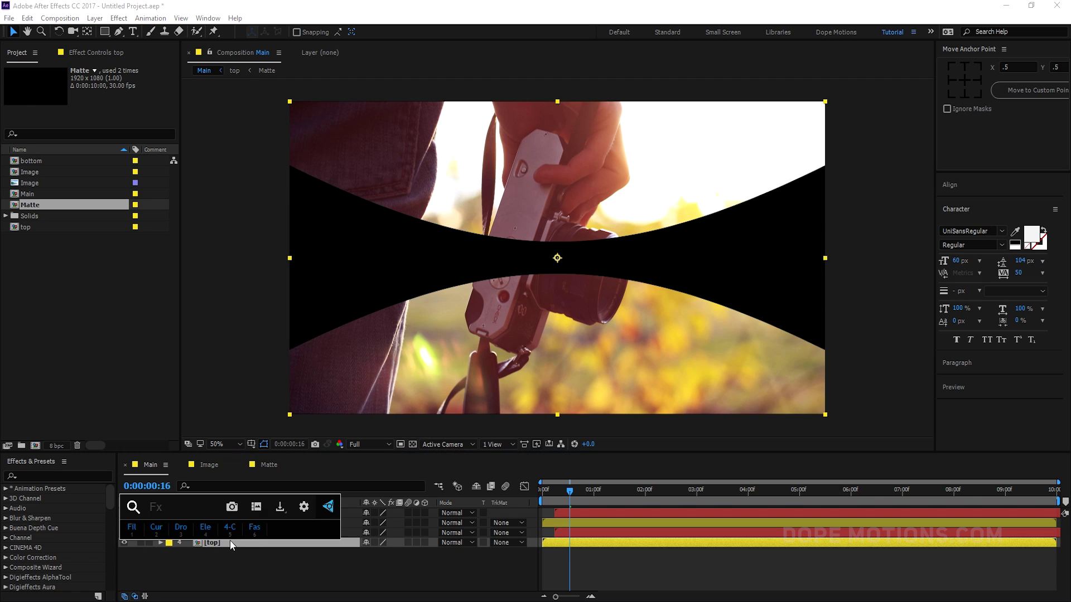
pyautogui.click(219, 545)
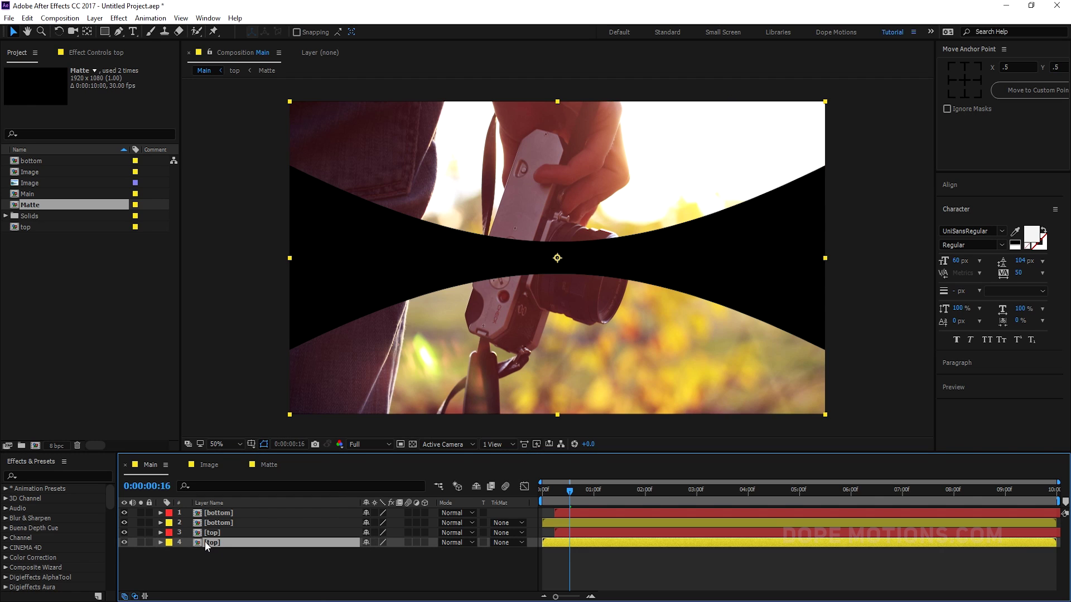
pyautogui.hotkey('ctrl', 'space')
pyautogui.click(118, 537)
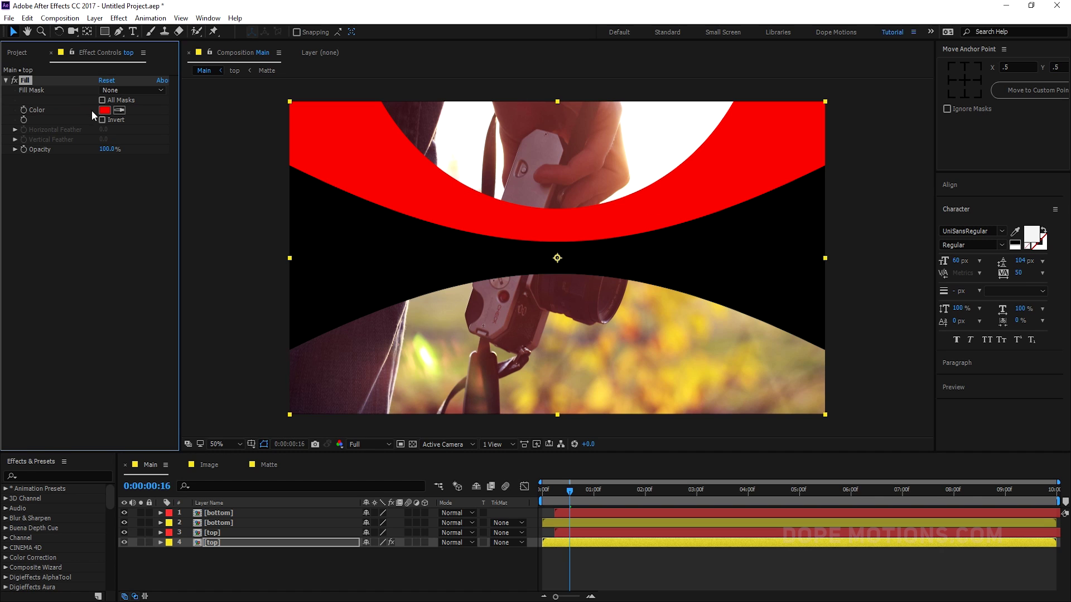
pyautogui.click(106, 111)
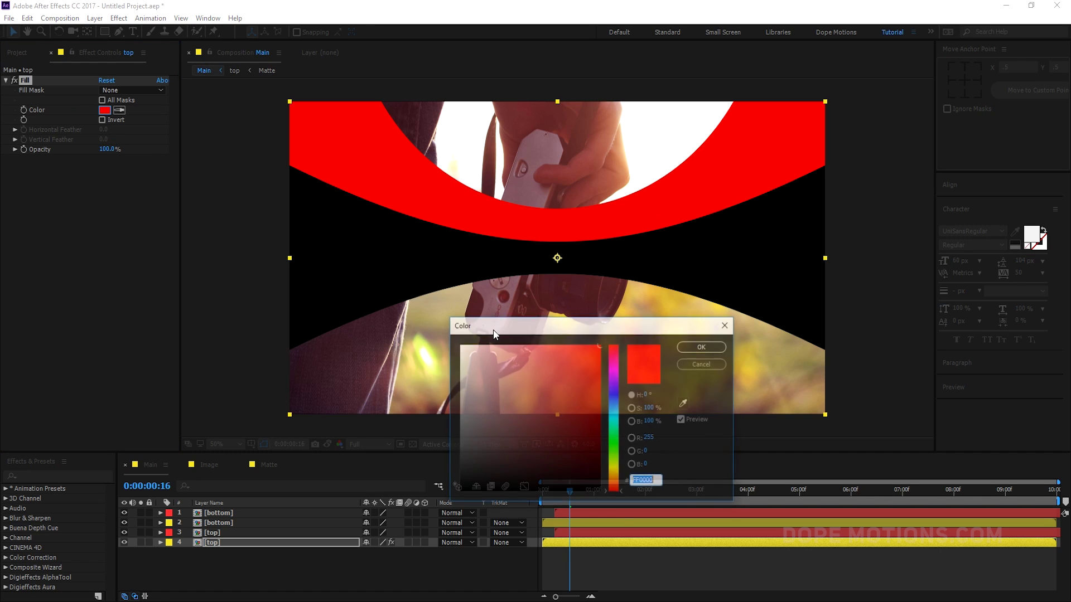
pyautogui.moveTo(541, 383); pyautogui.dragTo(459, 345)
pyautogui.click(703, 346)
pyautogui.hotkey('alt', 'shift', 'o')
# Step: Check the curves at 0:00:00:25 and copy the white Fill effect from the yellow-labelled top layer to the yellow-labelled bottom layer
pyautogui.moveTo(569, 490)
pyautogui.mouseDown()
pyautogui.moveTo(604, 492)
pyautogui.moveTo(571, 493)
pyautogui.moveTo(585, 493)
pyautogui.mouseUp()
pyautogui.scroll(3, 571, 543)
pyautogui.hscroll(-2, 574, 566)
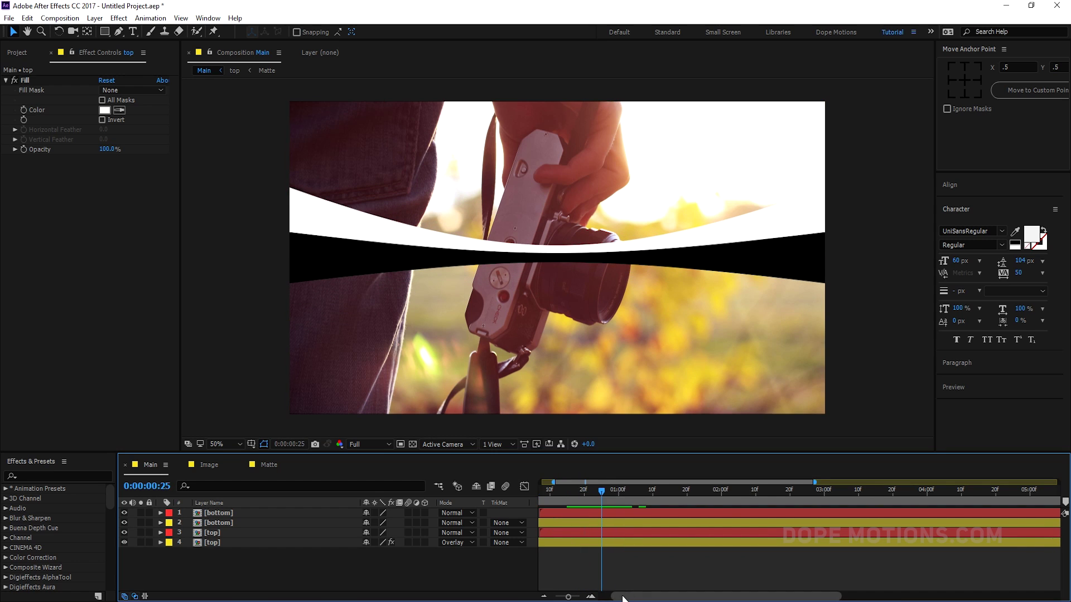
pyautogui.click(32, 81)
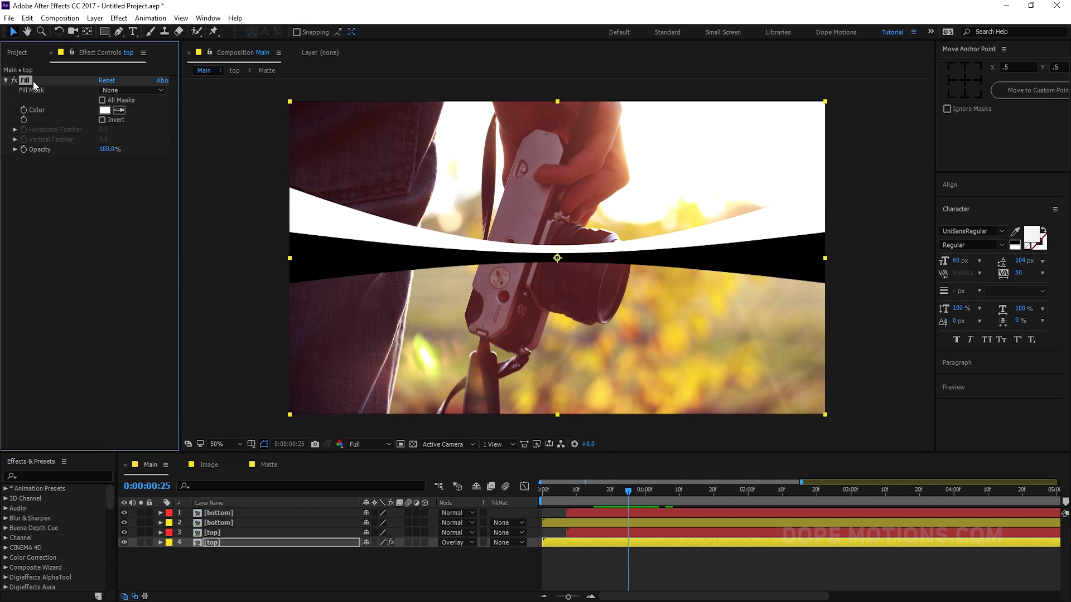
pyautogui.click(208, 523)
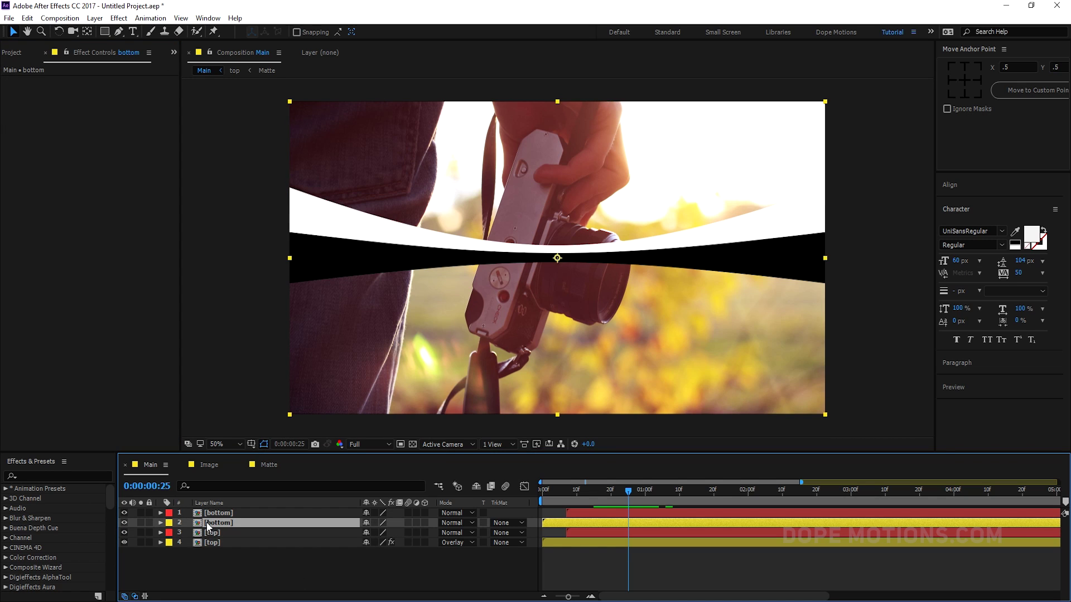
pyautogui.hotkey('ctrl', 'v')
# Step: Move the red-labelled bottom and top layers earlier so they start about one frame after the composition's beginning
pyautogui.click(571, 513)
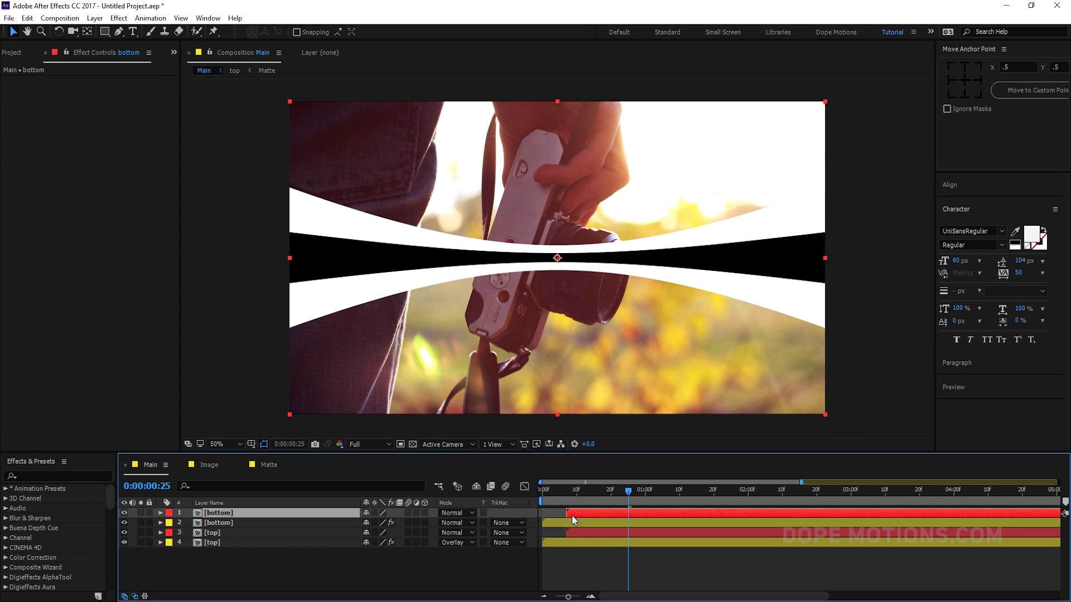
pyautogui.keyDown('ctrl'); pyautogui.click(574, 533); pyautogui.keyUp('ctrl')
pyautogui.moveTo(574, 516); pyautogui.dragTo(568, 489)
pyautogui.click(453, 570)
pyautogui.click(567, 513)
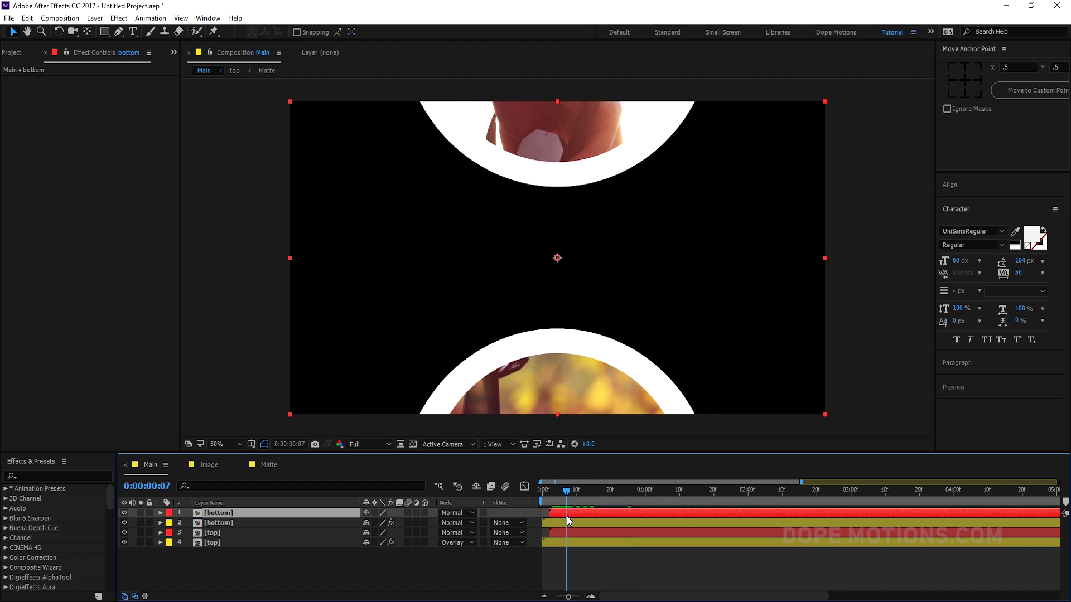
pyautogui.keyDown('ctrl'); pyautogui.click(560, 532); pyautogui.keyUp('ctrl')
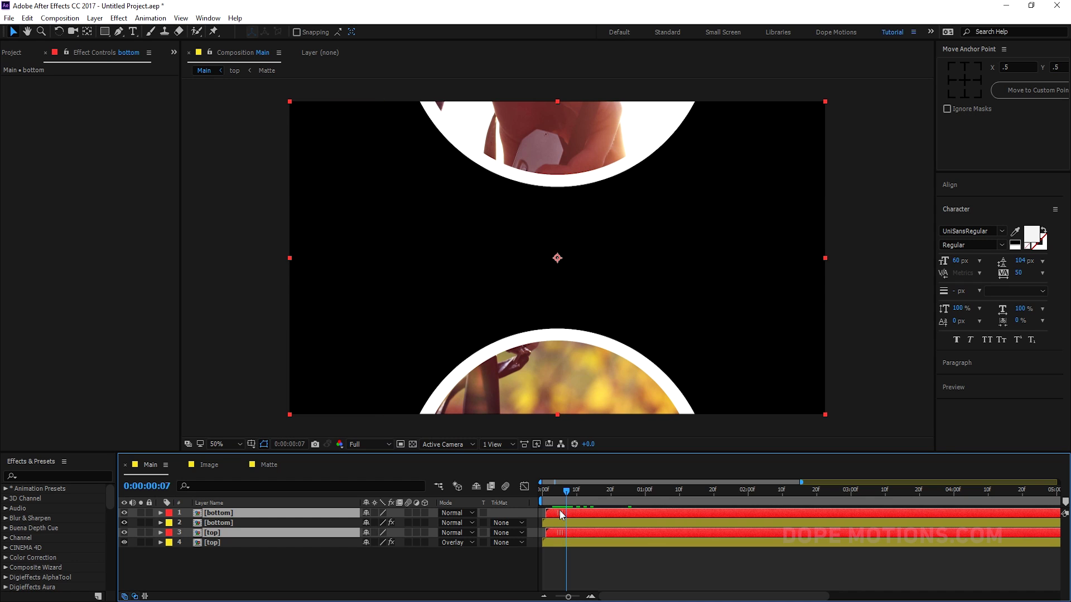
pyautogui.click(564, 549)
# Step: End the work area at about 0:00:01:27 and preview the transition in the Main composition
pyautogui.moveTo(562, 489); pyautogui.dragTo(517, 492)
pyautogui.press('space')
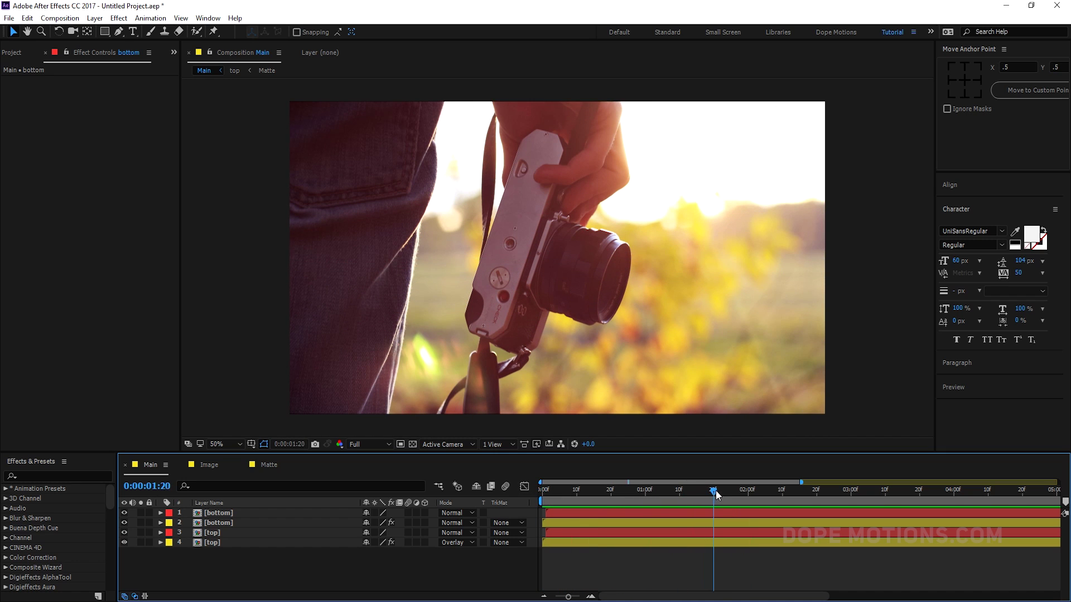
pyautogui.moveTo(715, 490); pyautogui.dragTo(738, 490)
pyautogui.press('space')
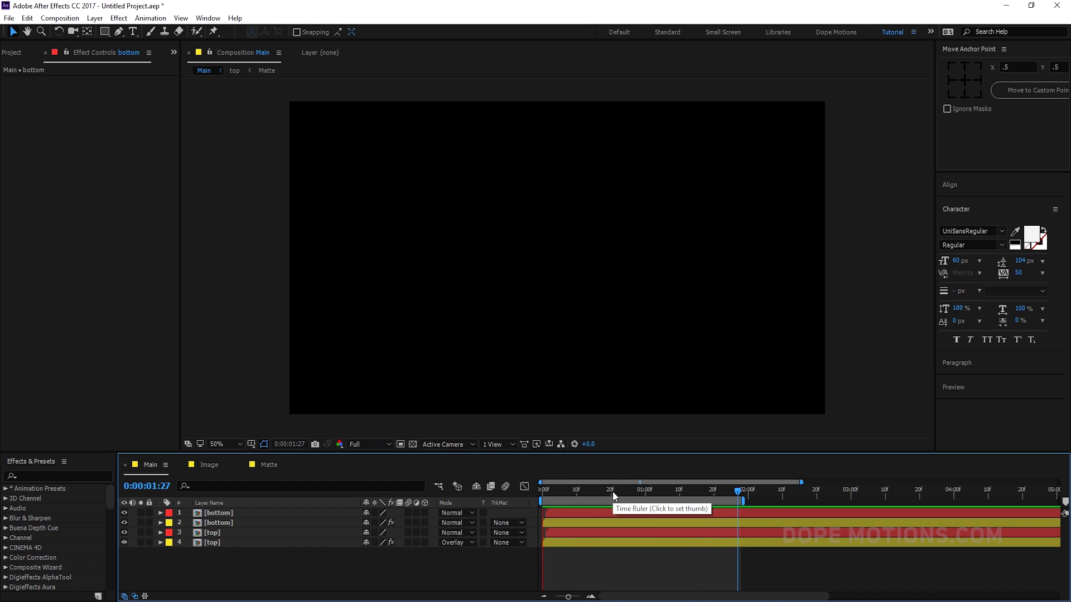
pyautogui.moveTo(612, 490); pyautogui.dragTo(685, 493)
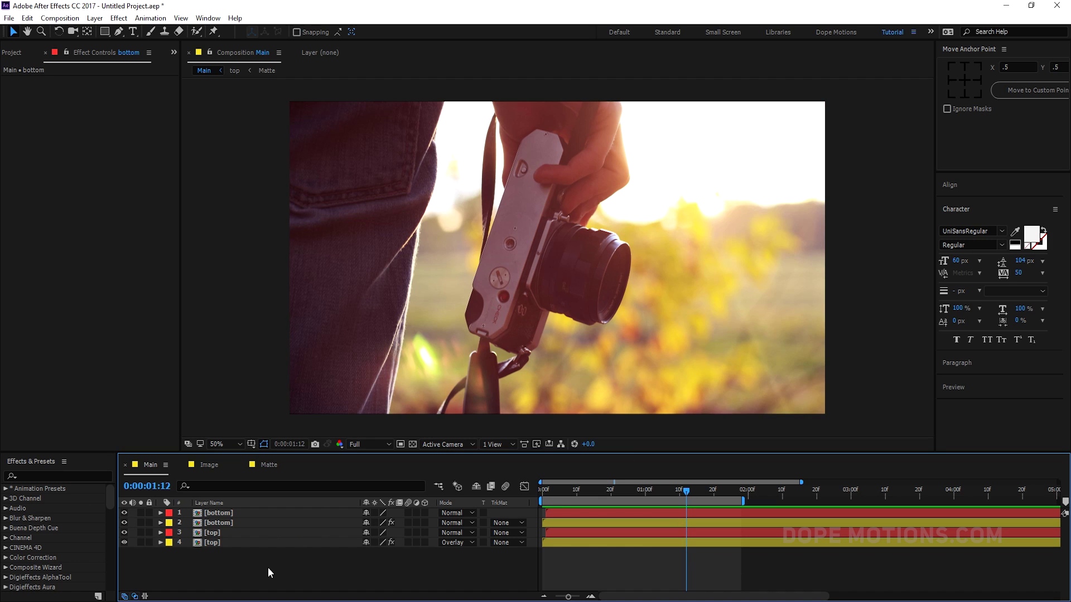
# Step: Add a text layer reading "ELEGANT" over the image in the Main composition at 0:00:01:12
pyautogui.click(11, 52)
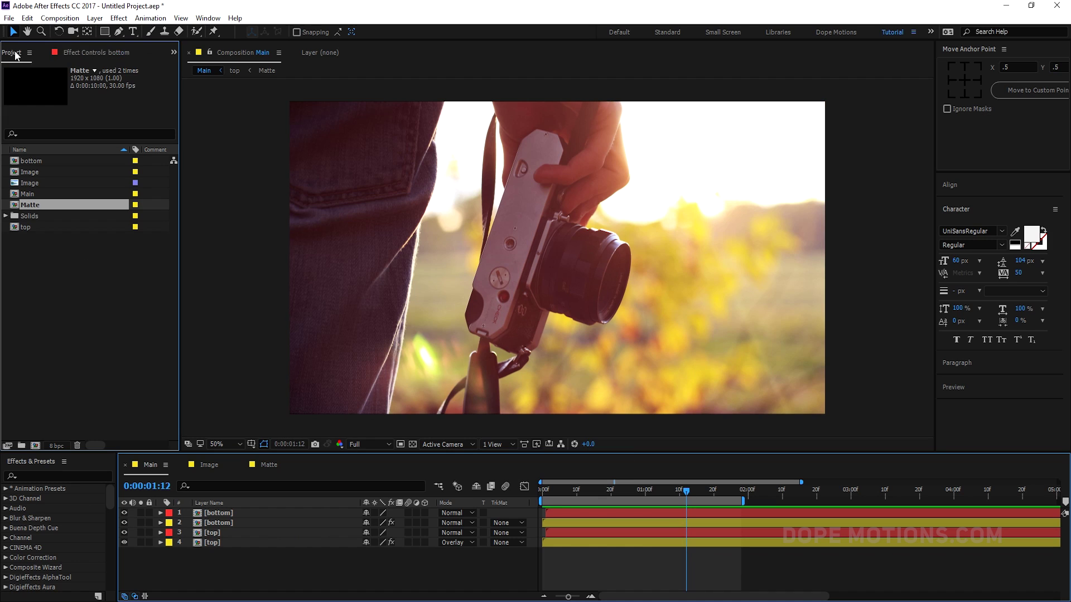
pyautogui.click(133, 31)
pyautogui.click(449, 239)
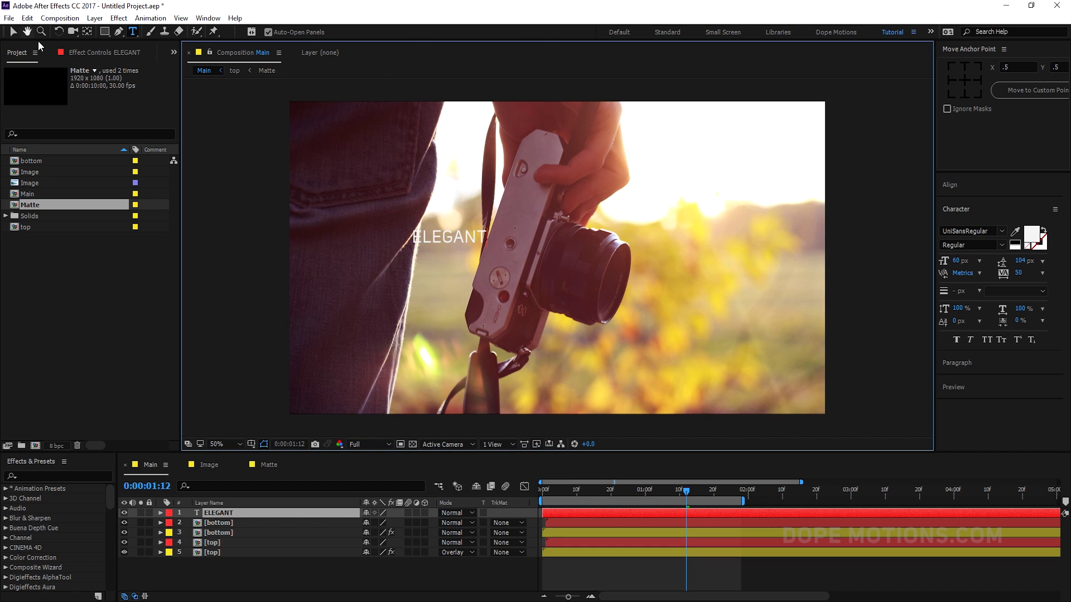
pyautogui.click(12, 31)
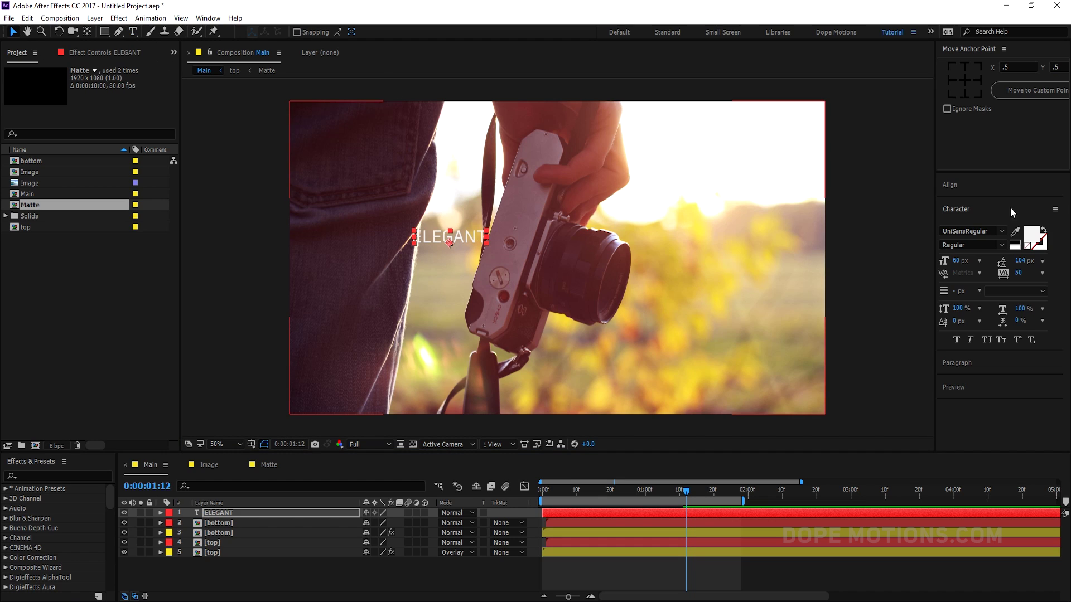
# Step: Set the ELEGANT text's font size to 80 px and centre the layer horizontally in the composition
pyautogui.click(956, 261)
pyautogui.write('80')
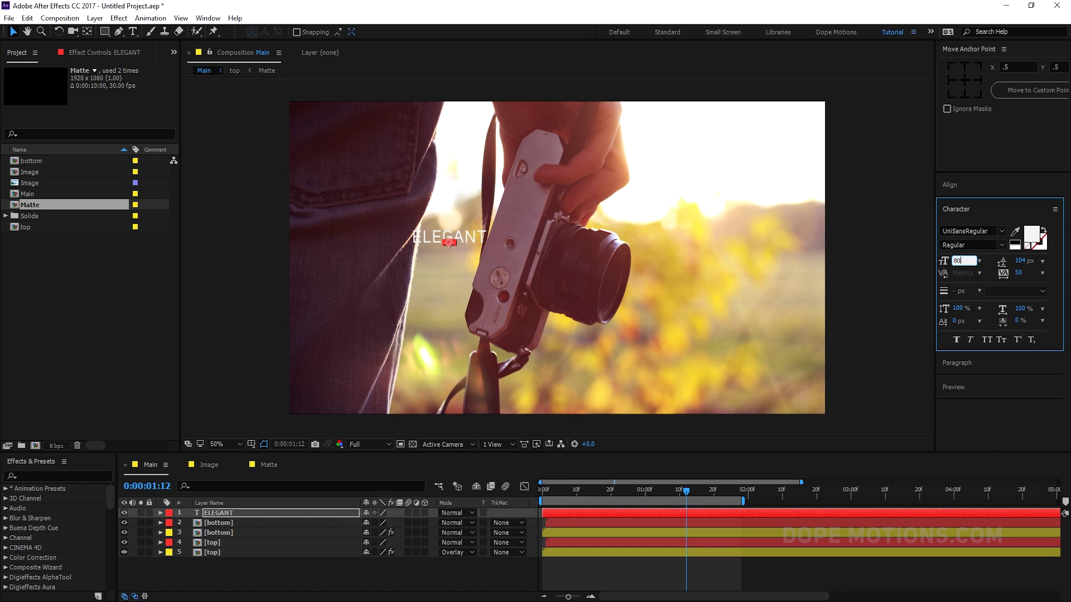
pyautogui.press('capslock')
pyautogui.press('capslock')
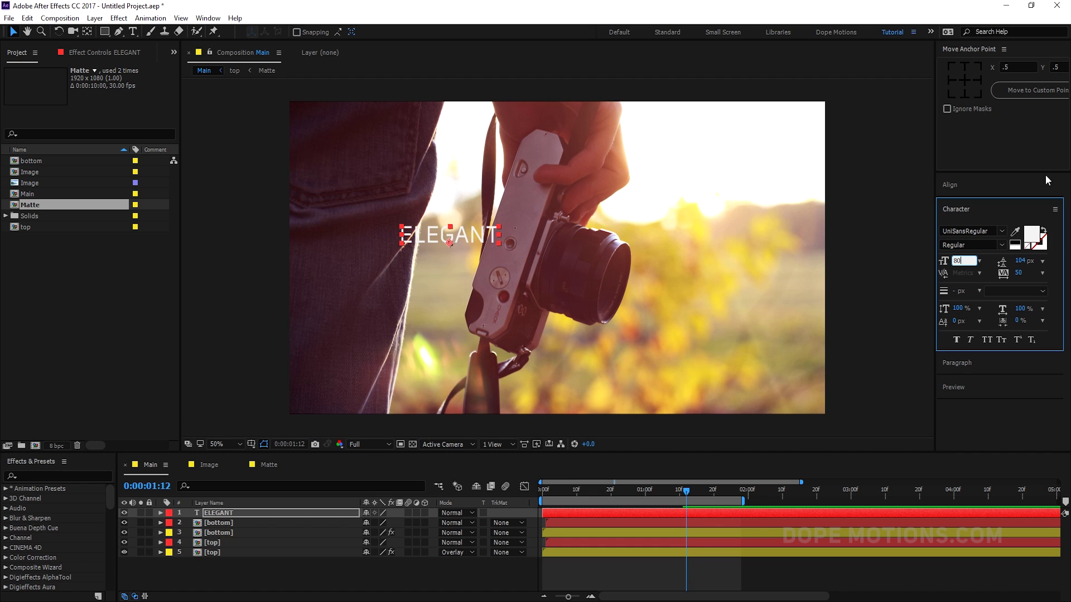
pyautogui.click(975, 81)
pyautogui.click(950, 186)
pyautogui.click(965, 218)
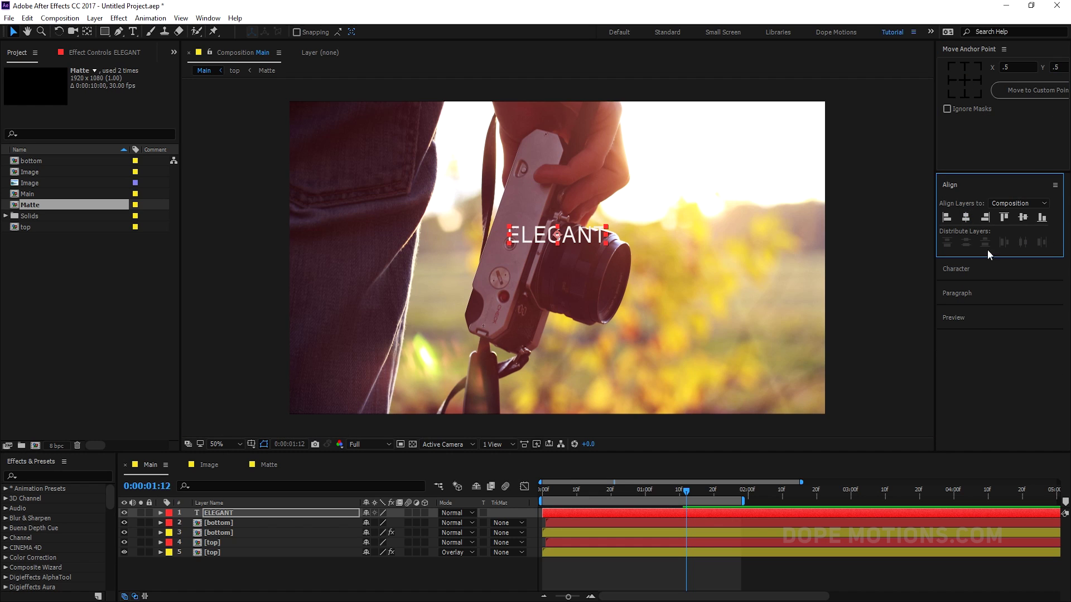
# Step: Set the ELEGANT text's fill colour to white (FFFFFF) and enlarge its font size to 124 px
pyautogui.click(961, 271)
pyautogui.click(1032, 236)
pyautogui.write('ffffff')
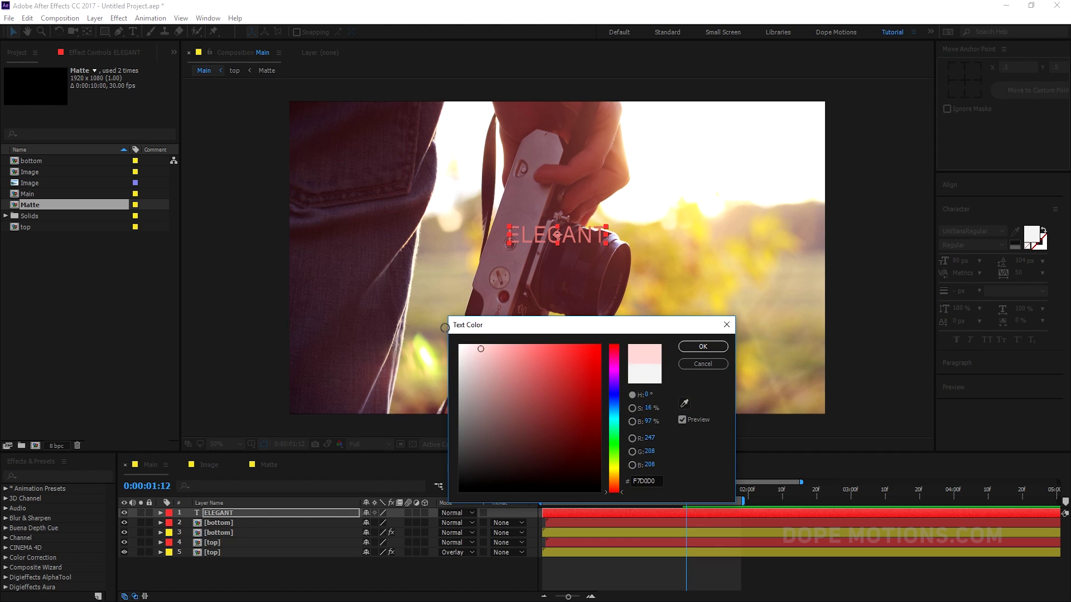
pyautogui.click(693, 348)
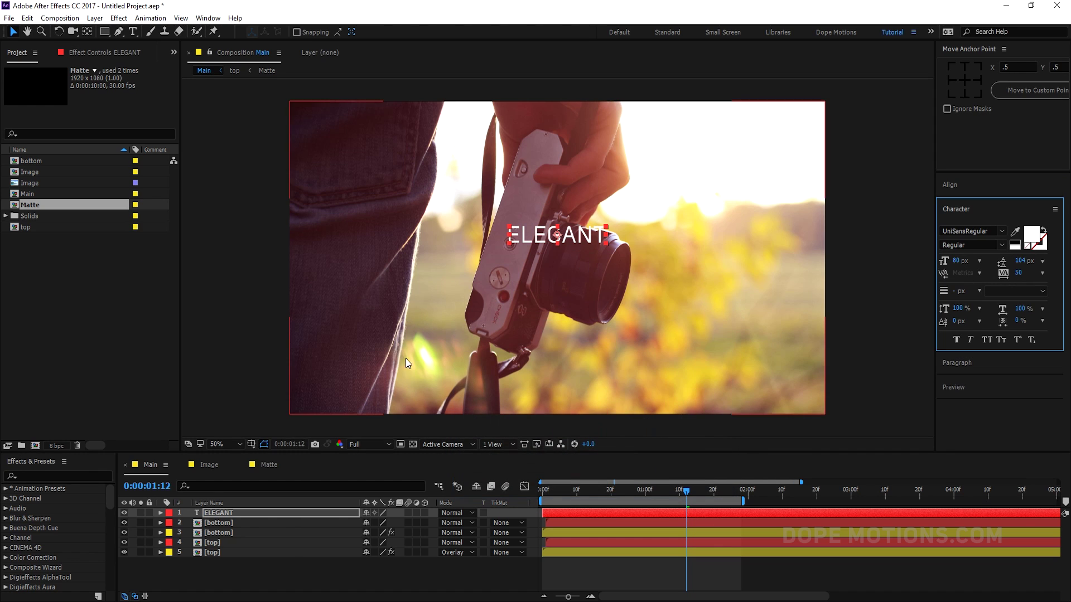
pyautogui.click(223, 570)
pyautogui.click(560, 242)
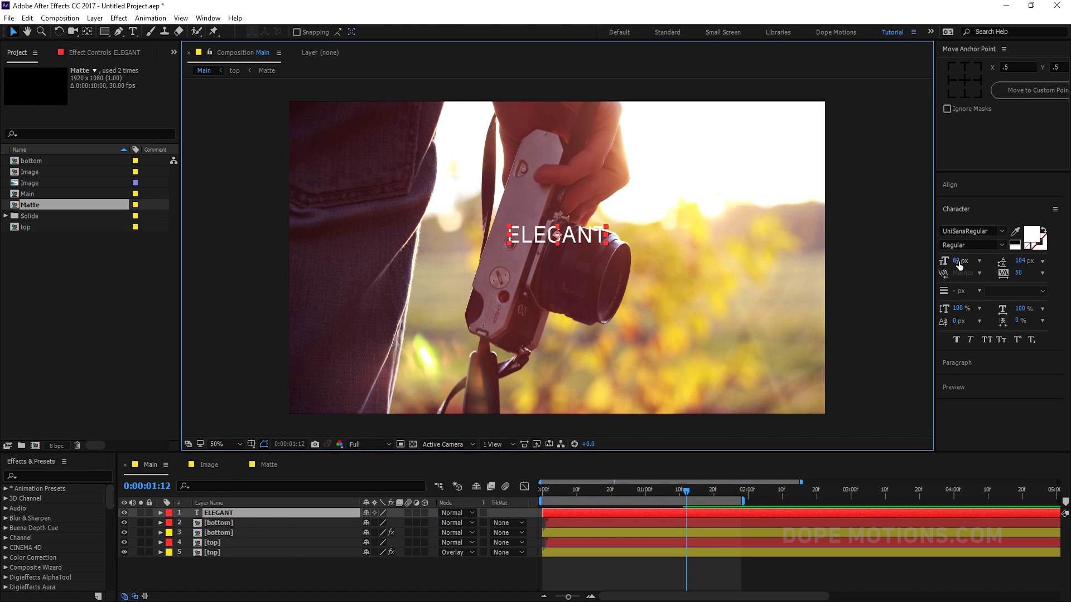
pyautogui.moveTo(958, 262); pyautogui.dragTo(983, 262)
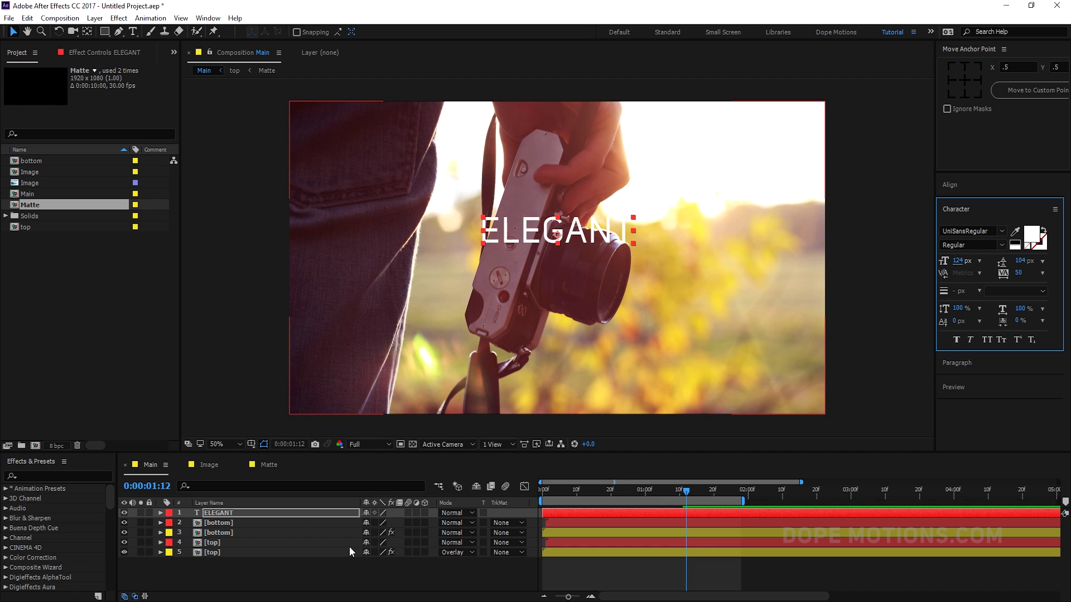
pyautogui.click(333, 574)
# Step: Keyframe the ELEGANT layer's Position at 0:00:01:20, and move it straight down to 960, 693.7 at 0:00:00:20
pyautogui.moveTo(686, 492)
pyautogui.mouseDown()
pyautogui.moveTo(637, 496)
pyautogui.moveTo(705, 501)
pyautogui.mouseUp()
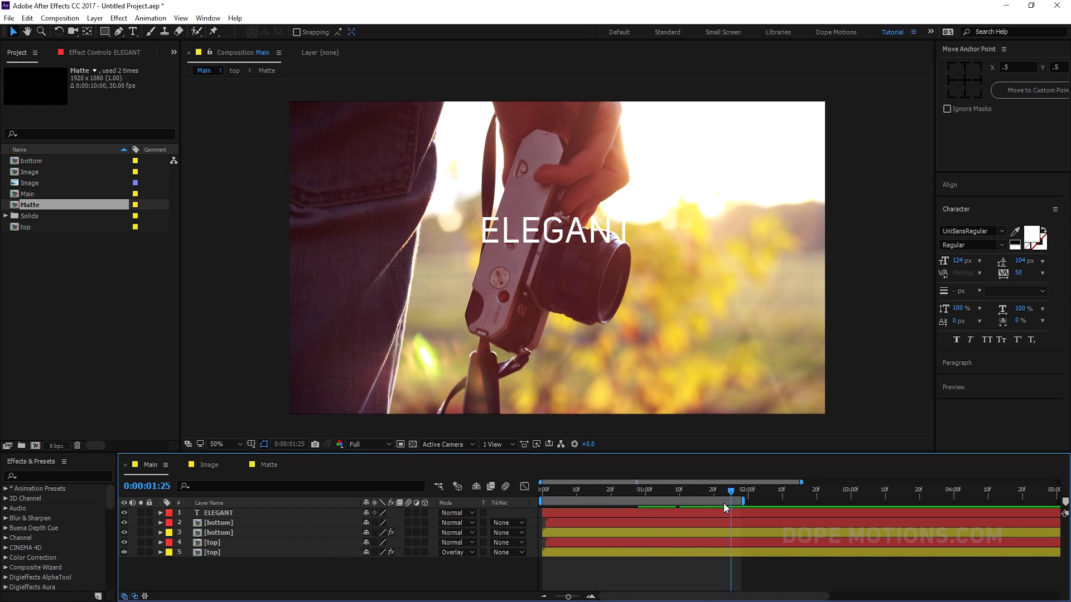
pyautogui.click(230, 514)
pyautogui.press('p')
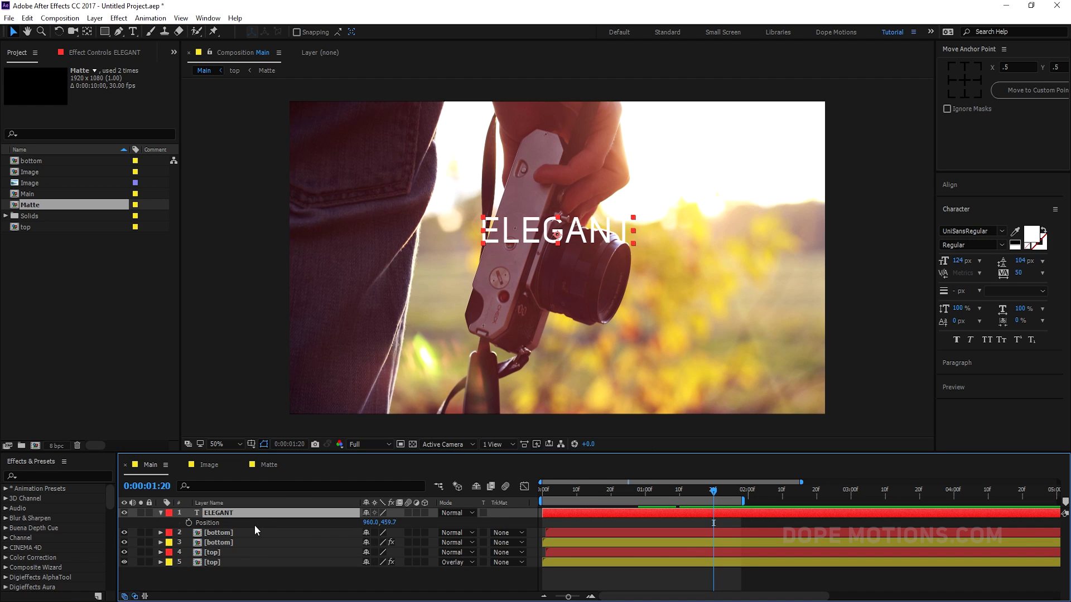
pyautogui.click(189, 523)
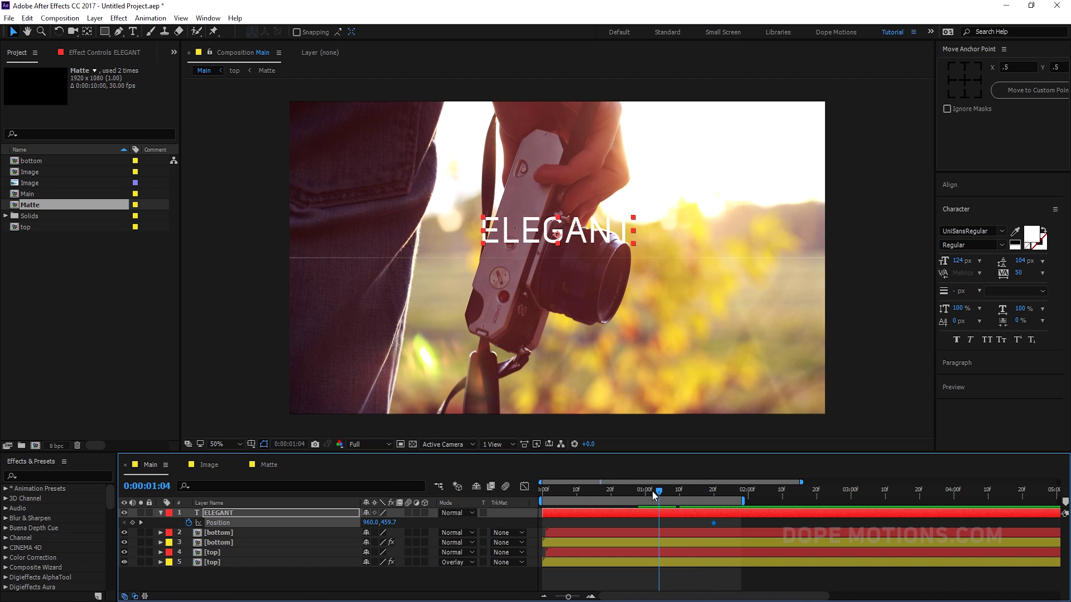
pyautogui.moveTo(652, 492); pyautogui.dragTo(611, 492)
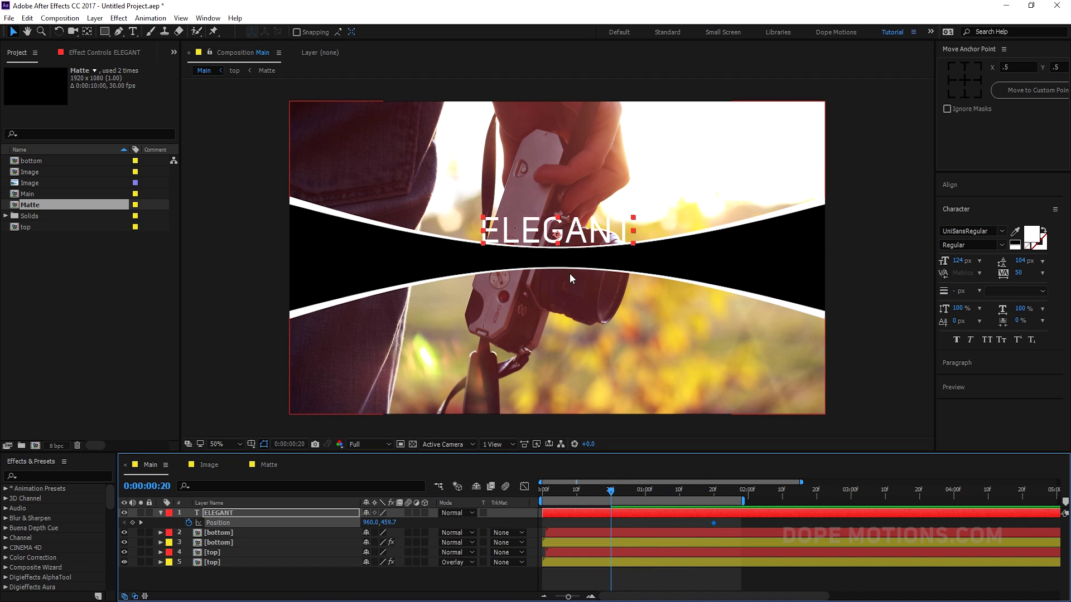
pyautogui.moveTo(557, 239); pyautogui.dragTo(558, 306)
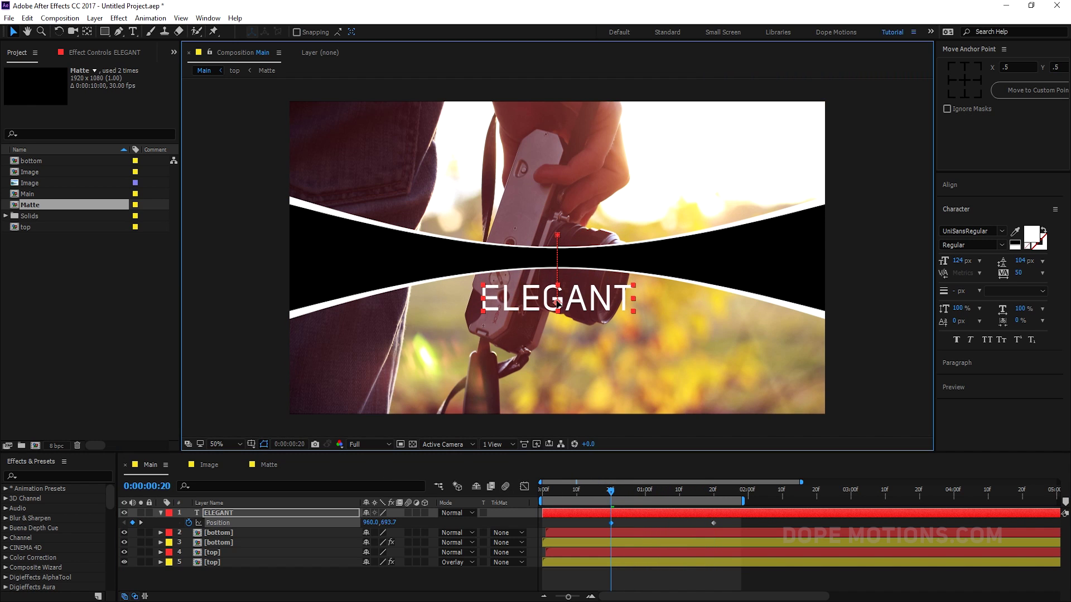
# Step: Easy-ease both ELEGANT Position keyframes and lengthen the last keyframe's incoming influence in the speed graph for a fast start and slow finish
pyautogui.moveTo(605, 523); pyautogui.dragTo(750, 536)
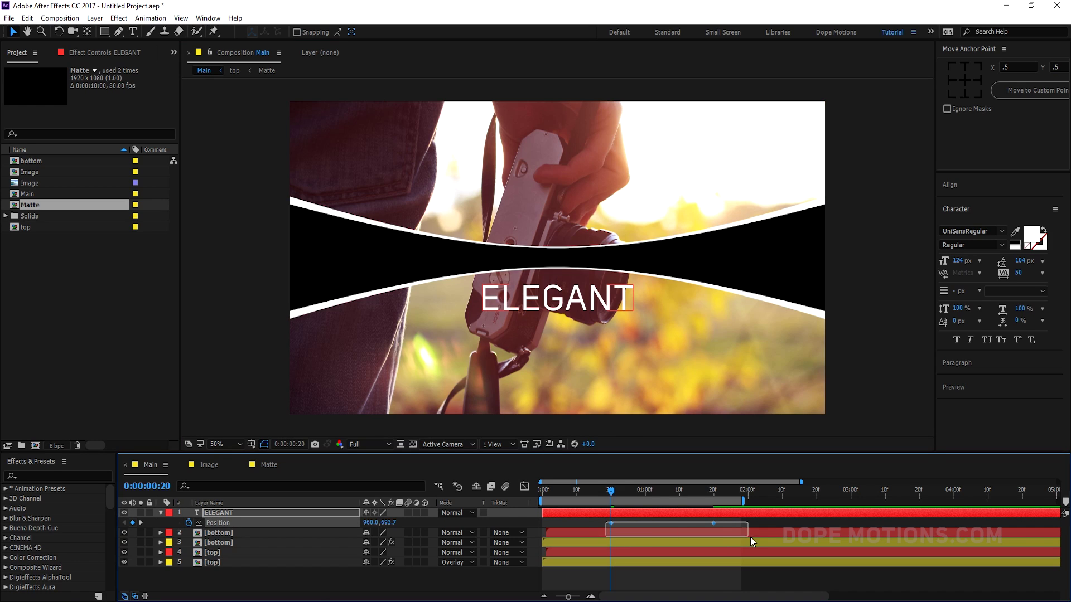
pyautogui.press('F9')
pyautogui.click(524, 487)
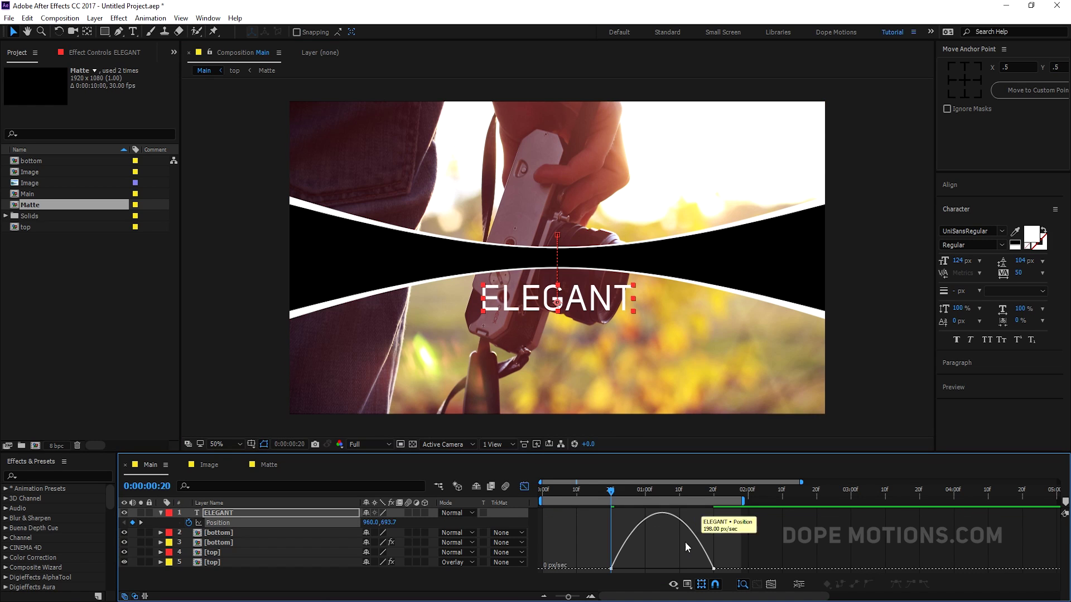
pyautogui.click(713, 568)
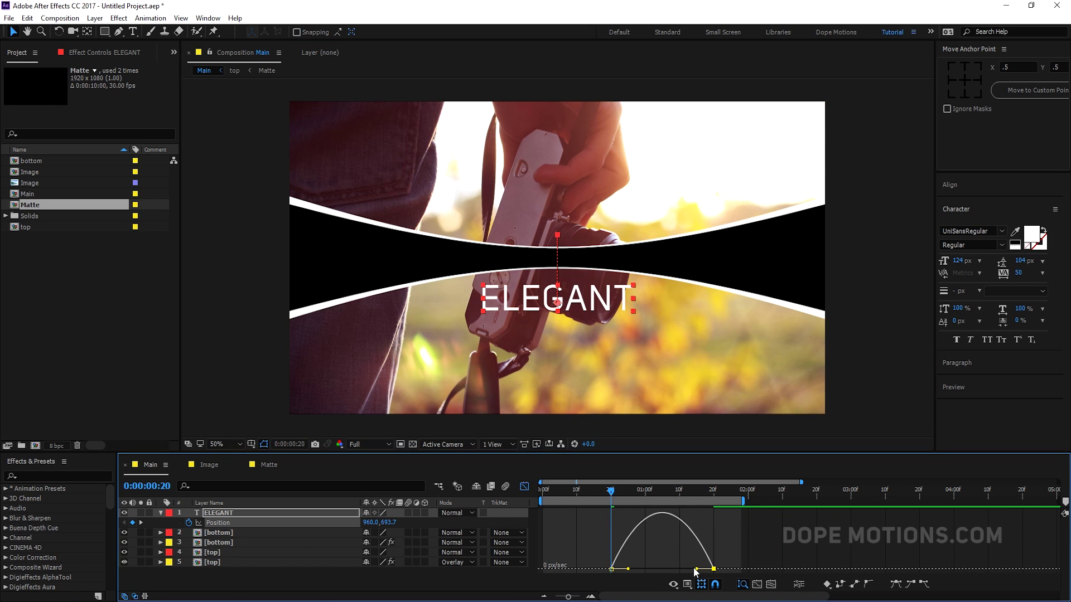
pyautogui.moveTo(696, 569); pyautogui.dragTo(638, 567)
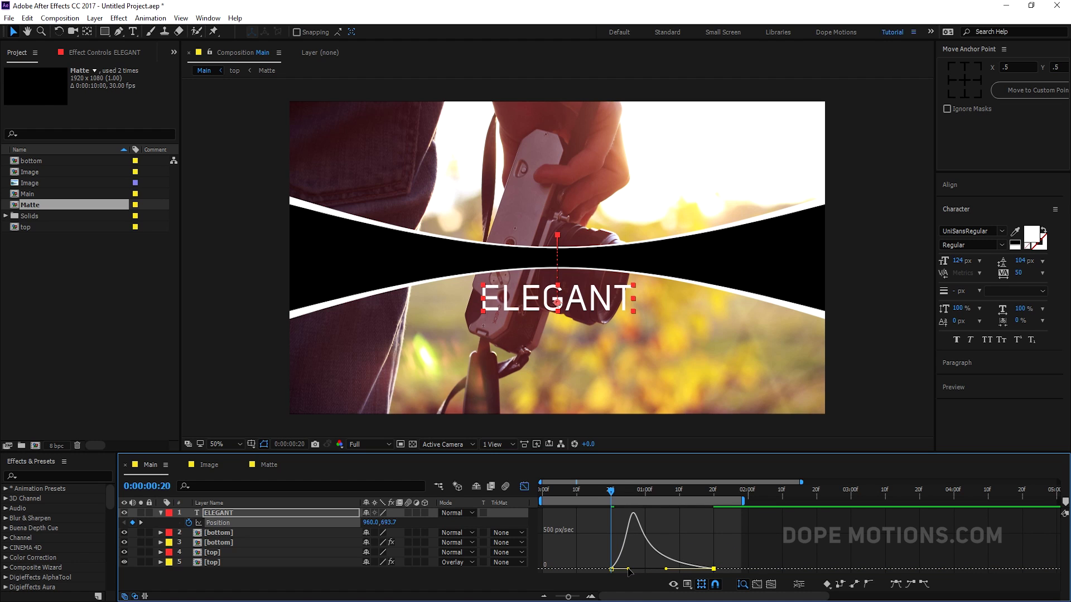
pyautogui.click(524, 487)
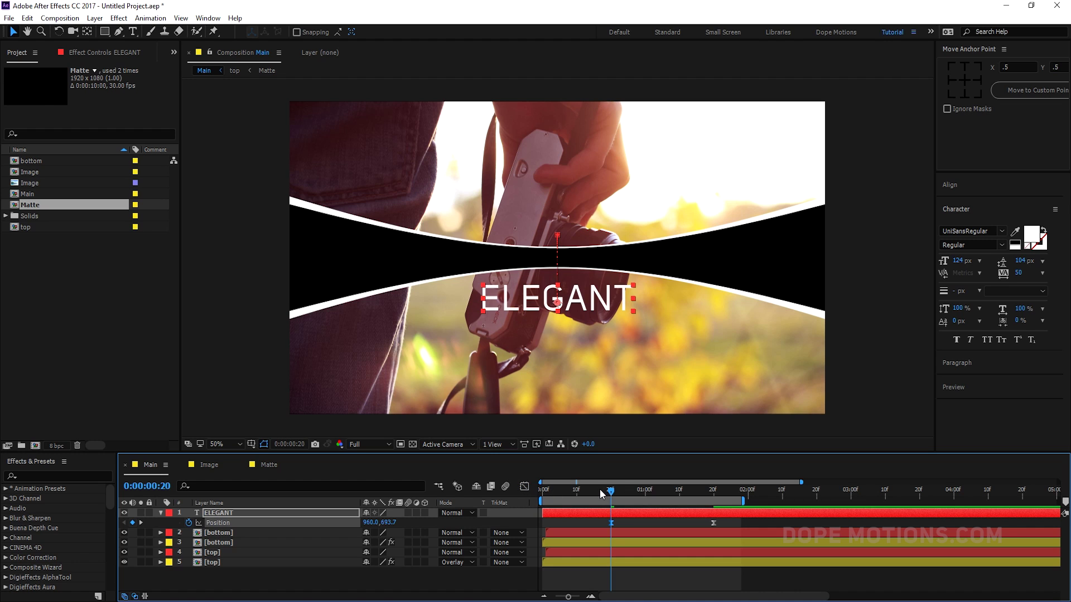
pyautogui.moveTo(600, 490); pyautogui.dragTo(629, 490)
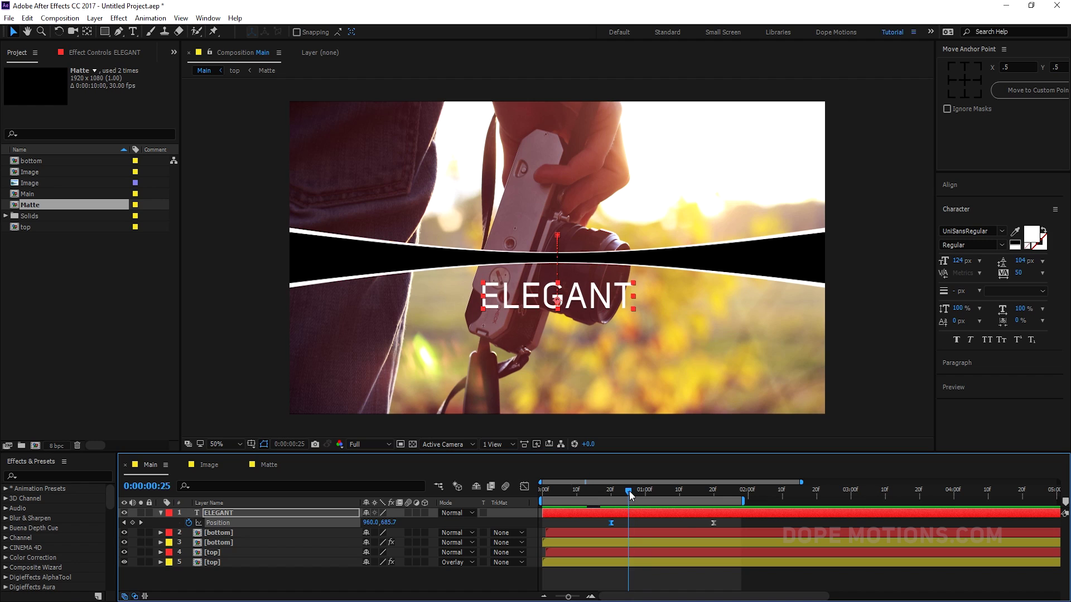
pyautogui.click(162, 513)
# Step: Duplicate the upper [top] layer, rename the copy "matte" and place it directly above the ELEGANT layer
pyautogui.click(240, 544)
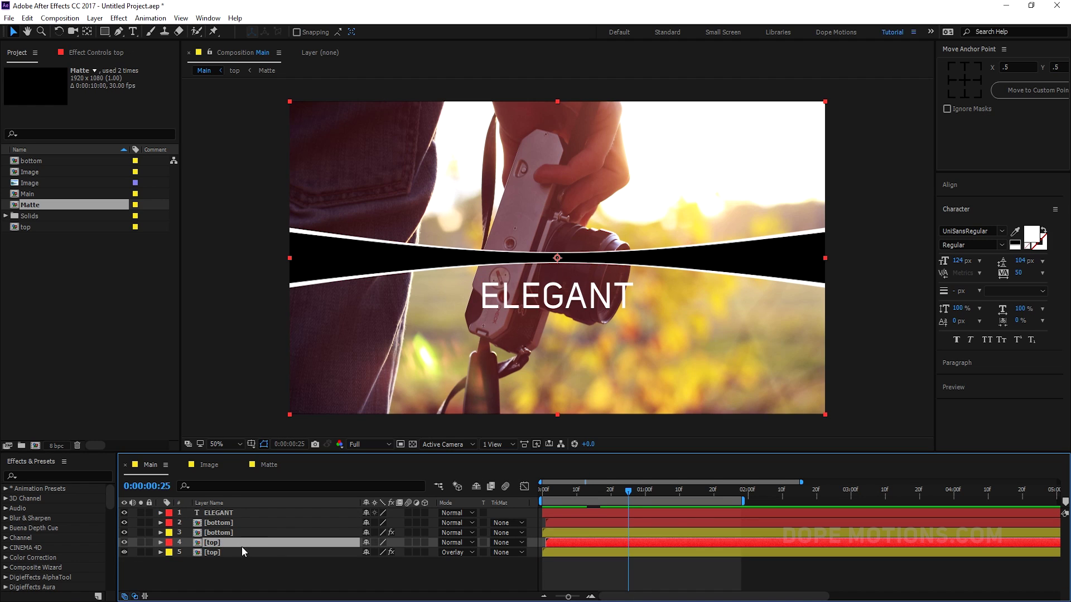
pyautogui.hotkey('ctrl', 'd')
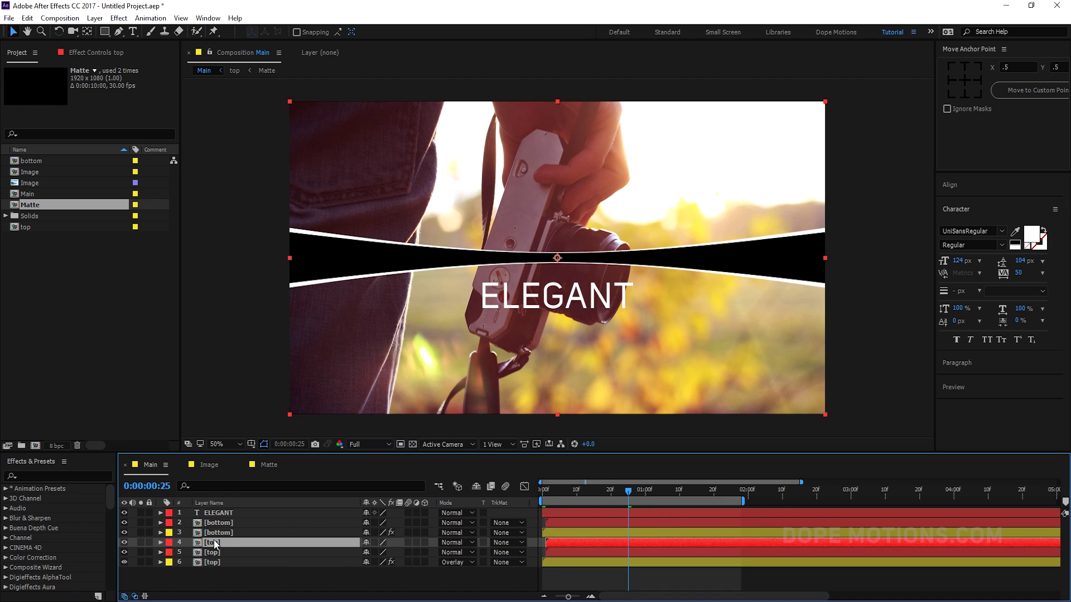
pyautogui.press('Return')
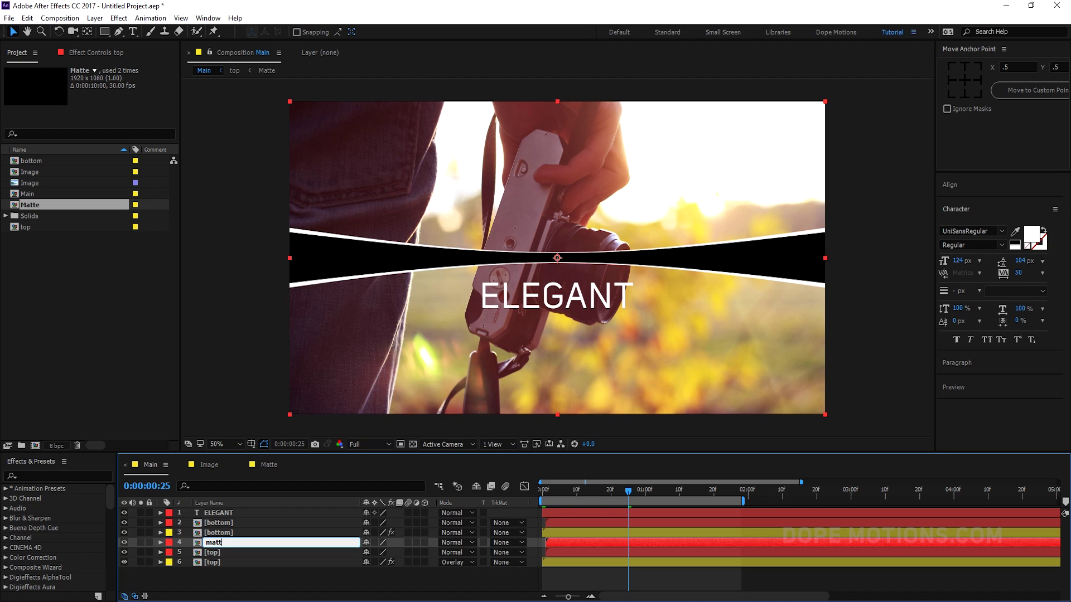
pyautogui.press('Return')
pyautogui.moveTo(215, 542); pyautogui.dragTo(219, 511)
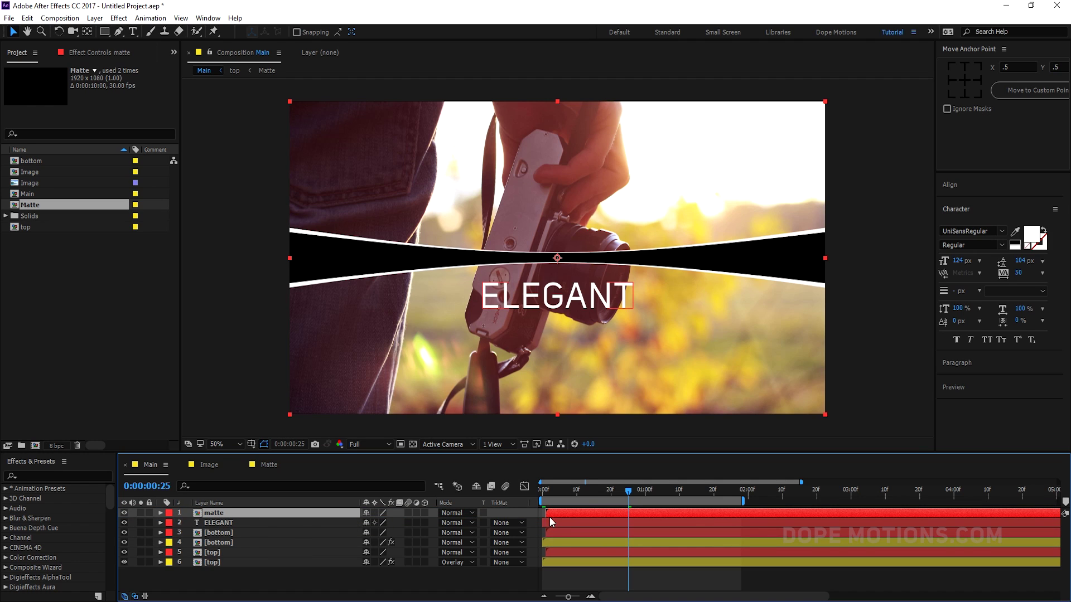
# Step: Set the ELEGANT layer's track matte to Alpha Matte "matte"
pyautogui.moveTo(634, 494); pyautogui.dragTo(654, 498)
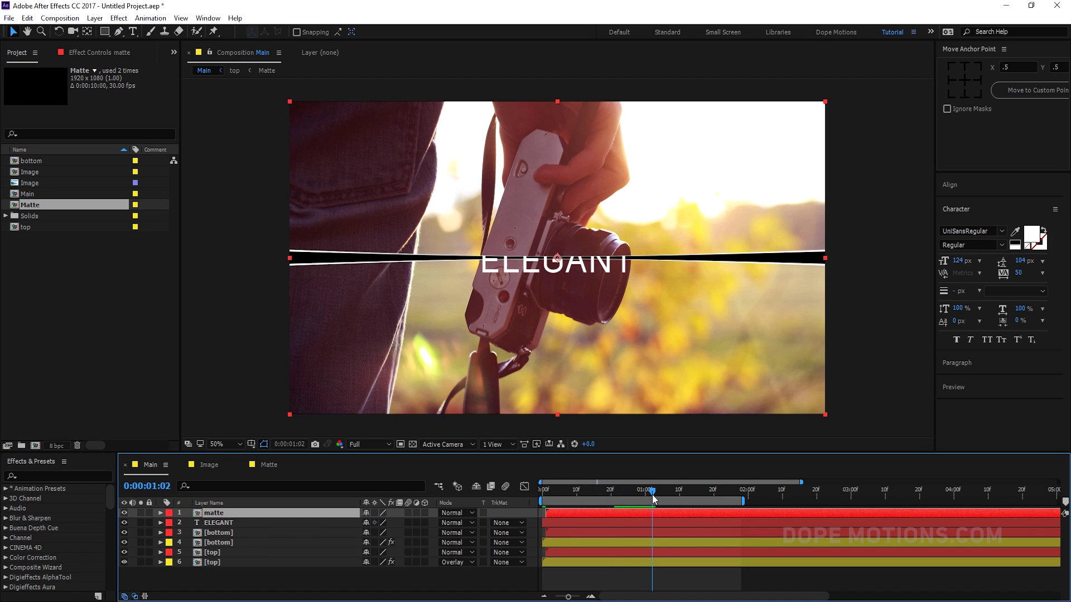
pyautogui.click(506, 521)
pyautogui.click(517, 565)
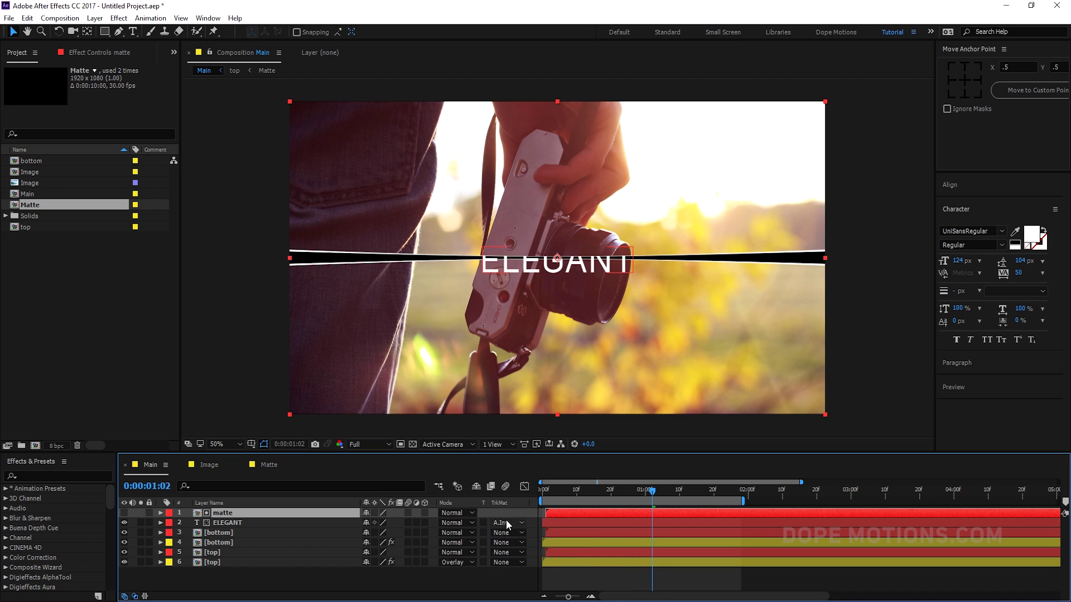
pyautogui.click(511, 523)
pyautogui.click(520, 554)
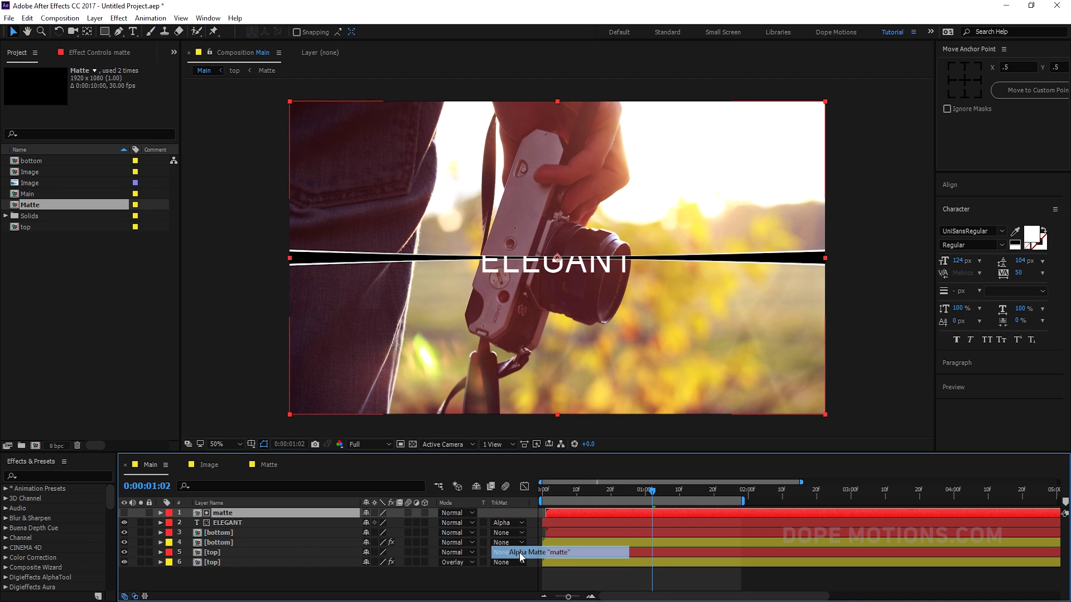
# Step: Shift the ELEGANT layer's first Position keyframe earlier to about 0:00:00:16 and return the playhead to 0:00:00:00
pyautogui.moveTo(661, 489); pyautogui.dragTo(604, 489)
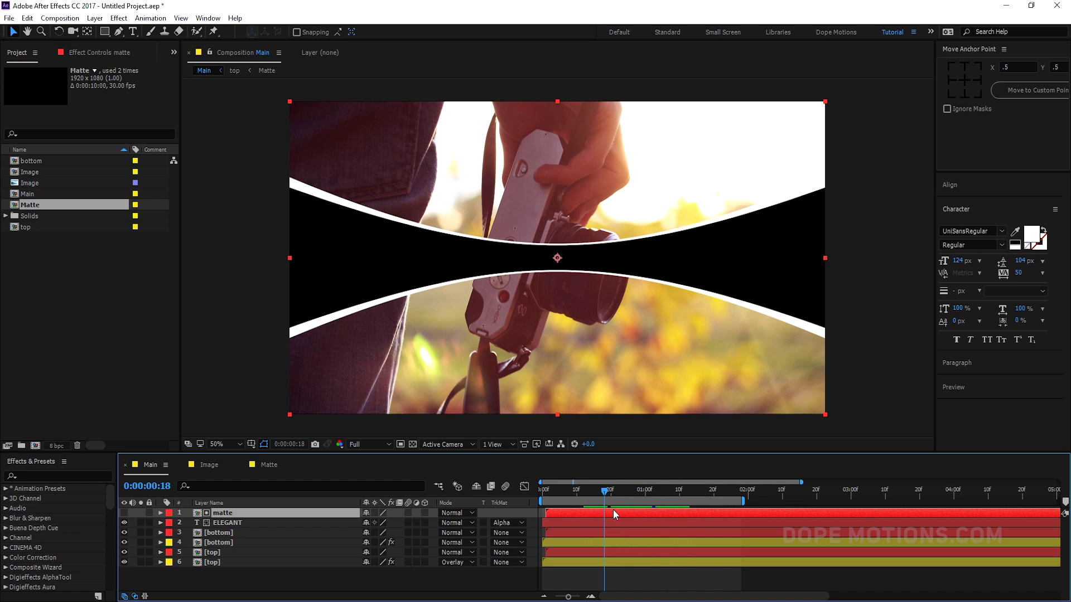
pyautogui.click(222, 523)
pyautogui.press('p')
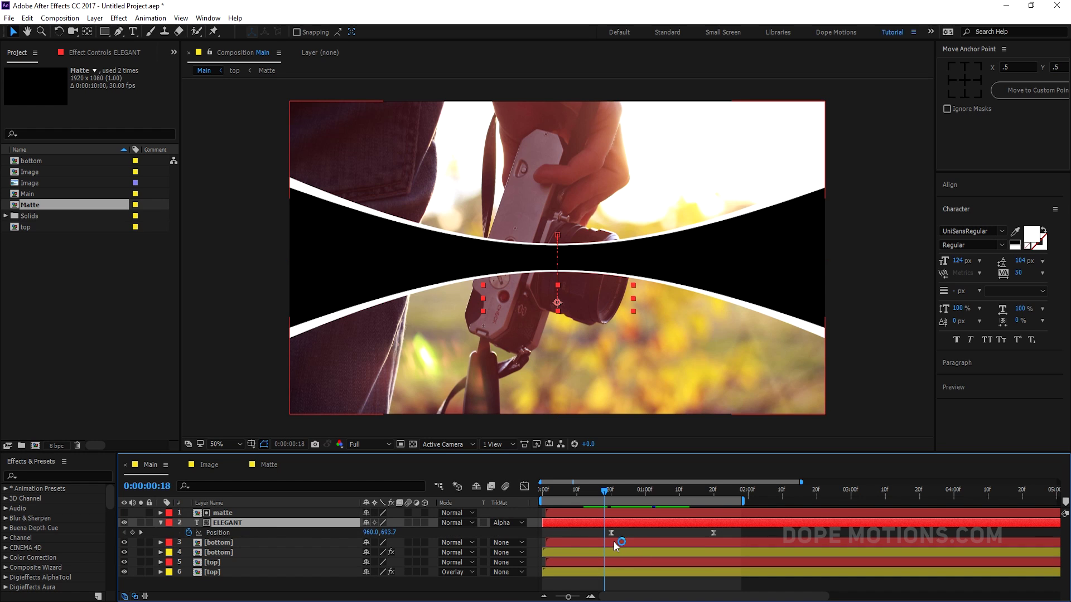
pyautogui.moveTo(610, 533); pyautogui.dragTo(597, 533)
pyautogui.moveTo(607, 492); pyautogui.dragTo(504, 496)
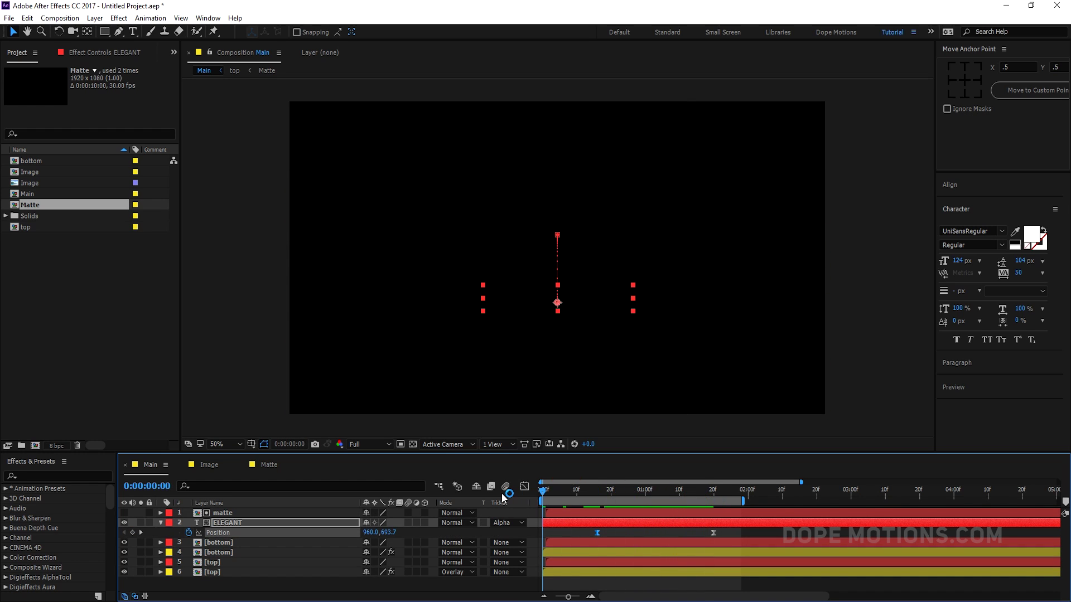